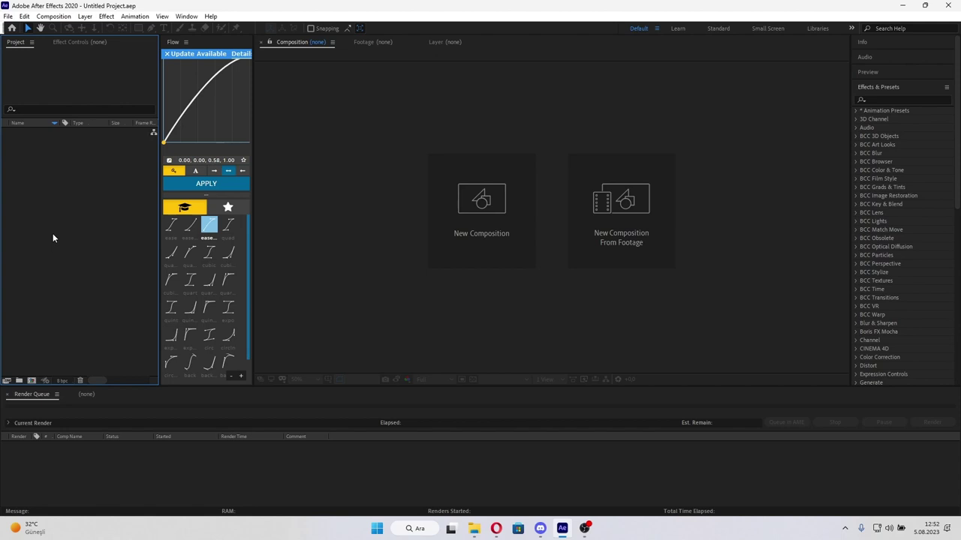
Create a new 576×576 composition, Comp 1, from the Project panel.
{"action": "right_click", "coordinate": [113, 330]}
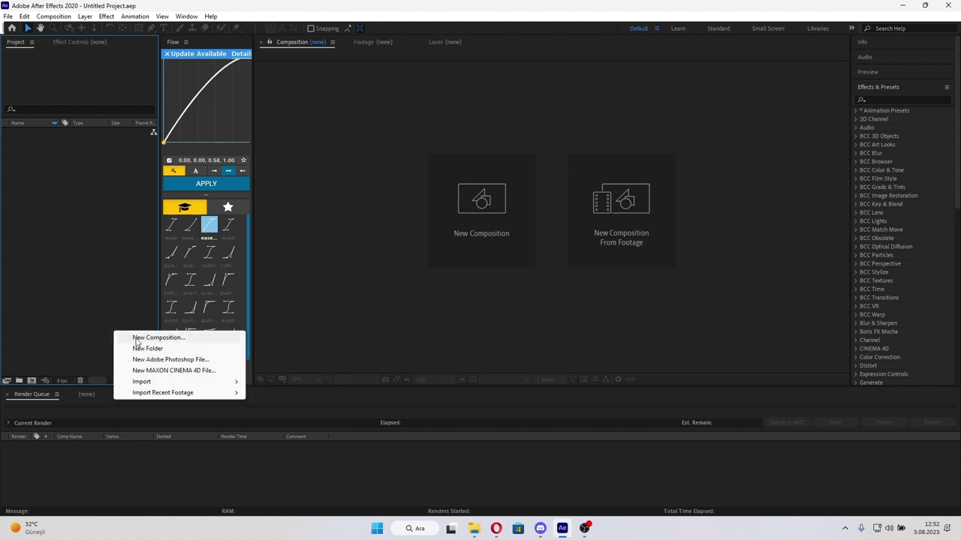
{"action": "left_click", "coordinate": [137, 339]}
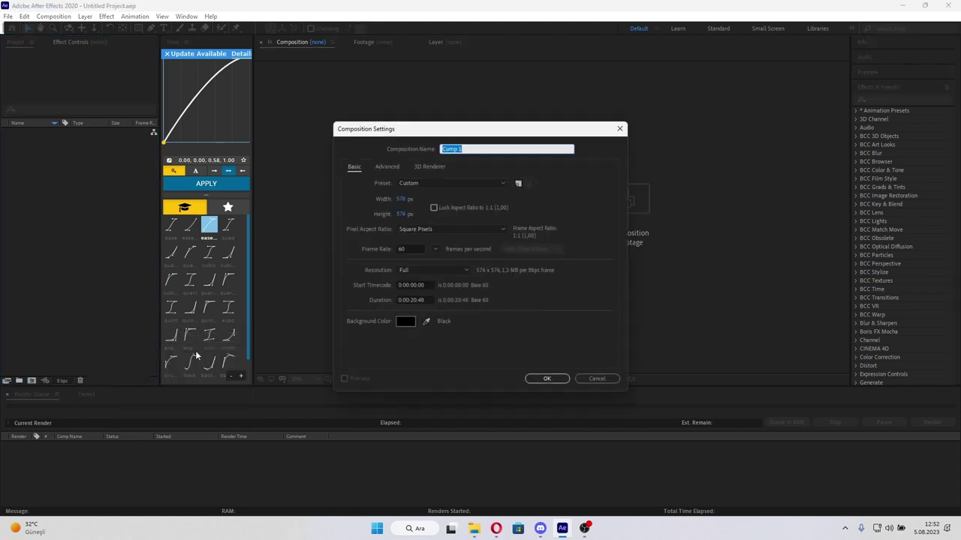
{"action": "left_click", "coordinate": [545, 379]}
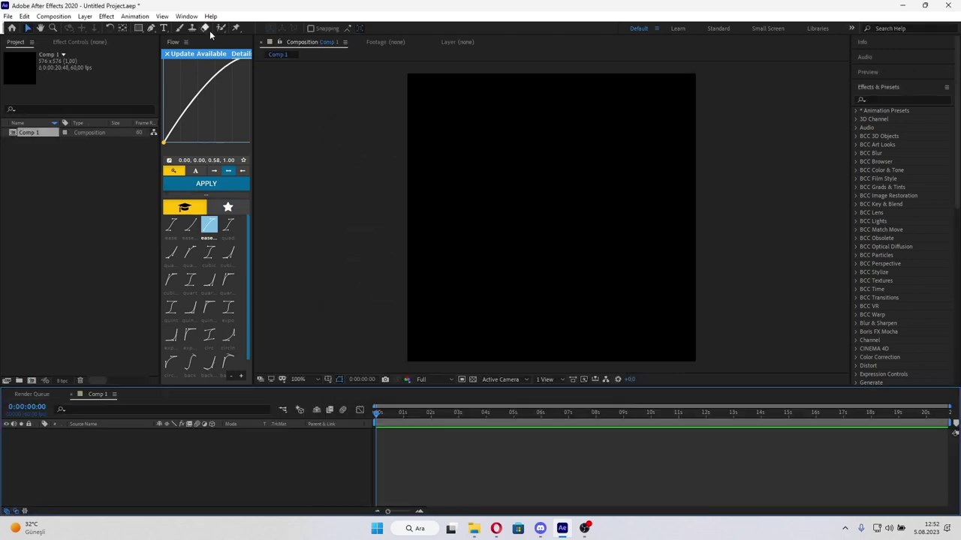
Start a text layer in Comp 1 with the Type tool.
{"action": "left_click", "coordinate": [164, 27]}
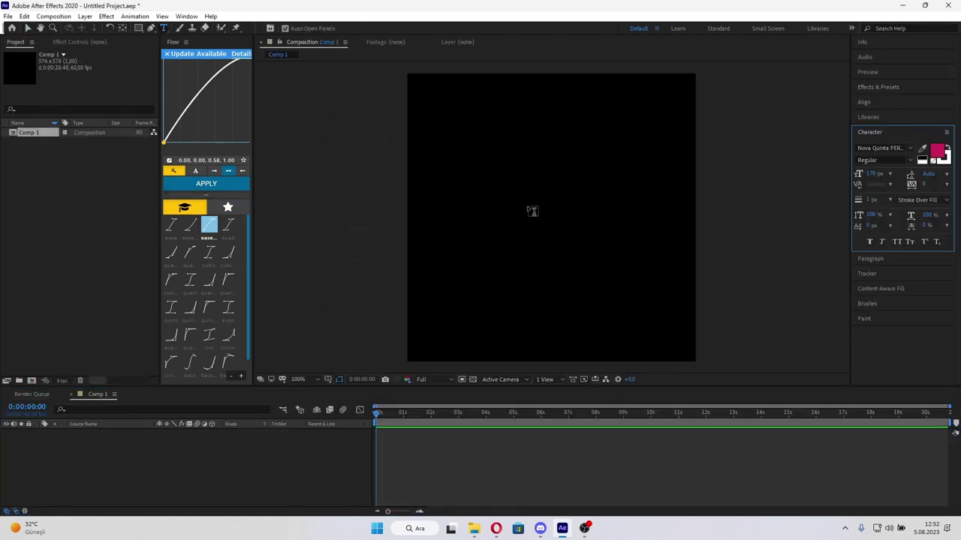
{"action": "left_click", "coordinate": [533, 211]}
{"action": "key", "text": "Caps_Lock"}
{"action": "type", "text": "C"}
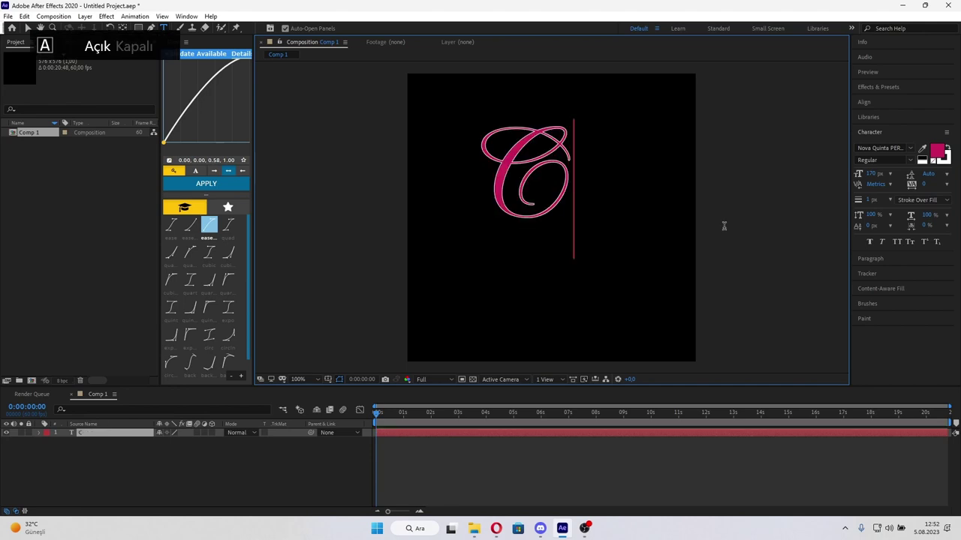
{"action": "key", "text": "BackSpace"}
{"action": "key", "text": "Caps_Lock"}
Type EGE in the berlinsans font.
{"action": "left_click", "coordinate": [910, 147]}
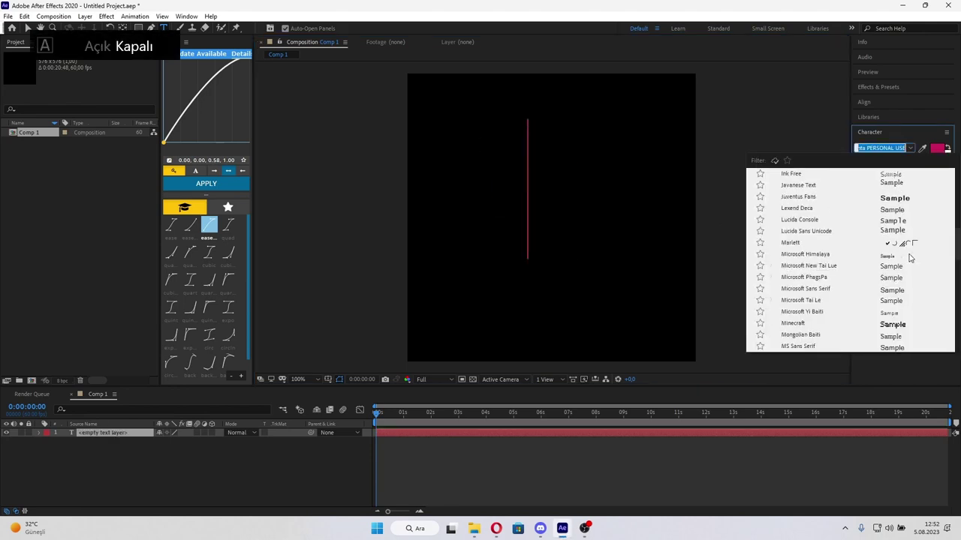
{"action": "scroll", "coordinate": [909, 253], "scroll_direction": "up", "scroll_amount": 1}
{"action": "scroll", "coordinate": [906, 241], "scroll_direction": "up", "scroll_amount": 3}
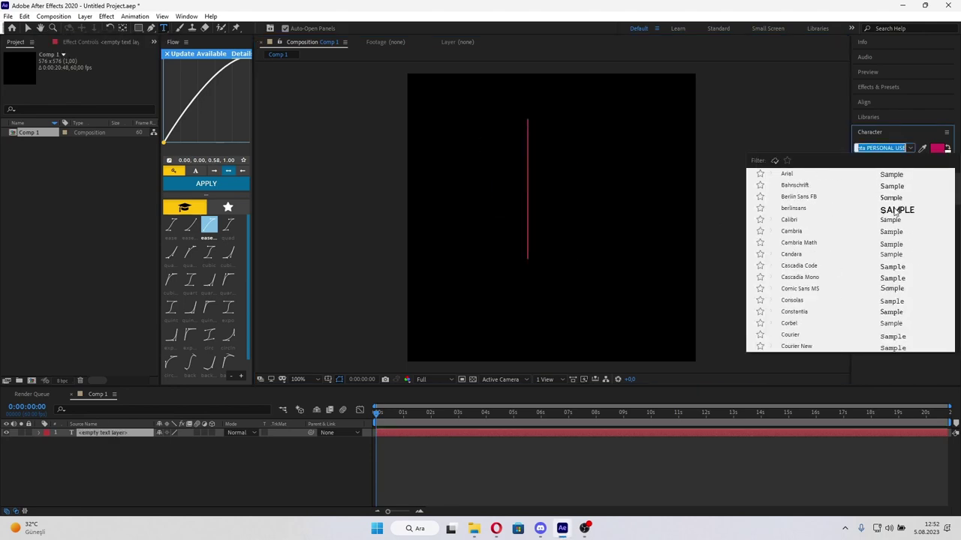
{"action": "left_click", "coordinate": [896, 210]}
{"action": "type", "text": "F"}
{"action": "key", "text": "BackSpace"}
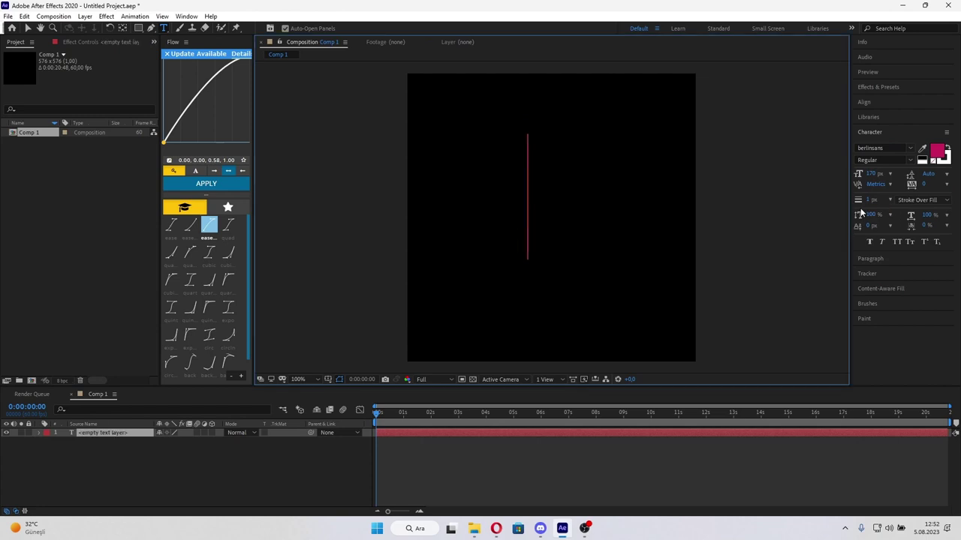
{"action": "type", "text": "Ege"}
{"action": "key", "text": "ctrl+a"}
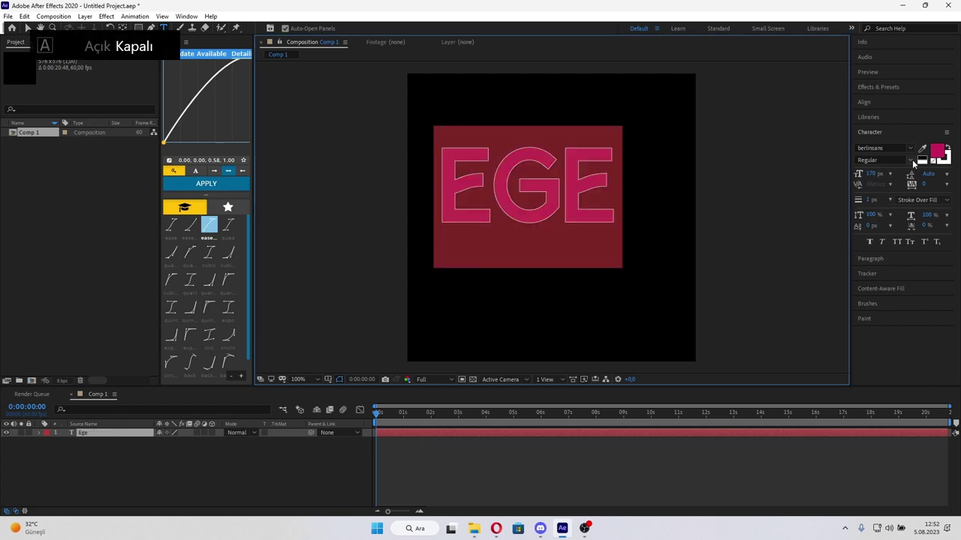
{"action": "left_click", "coordinate": [900, 148]}
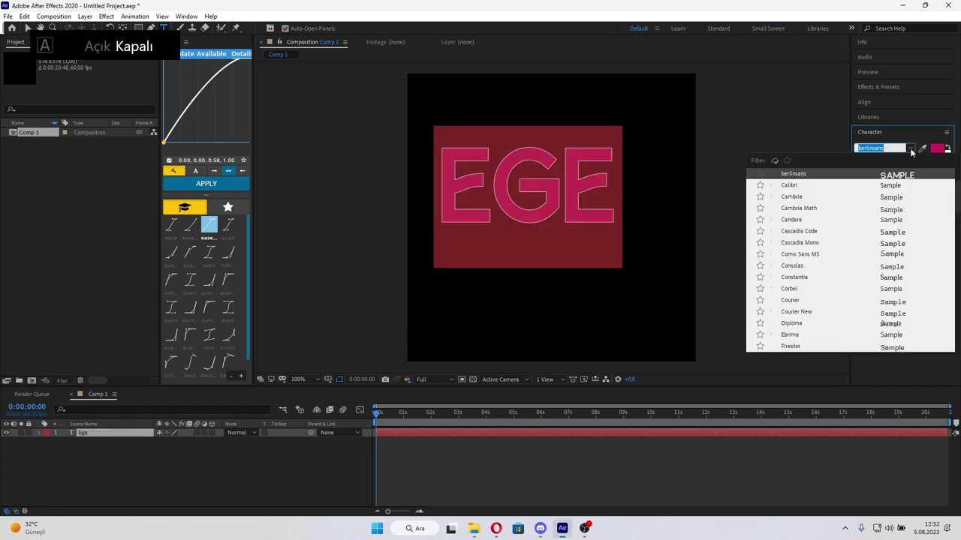
{"action": "key", "text": "Return"}
Make the EGE text fill white with no stroke.
{"action": "left_click", "coordinate": [949, 149]}
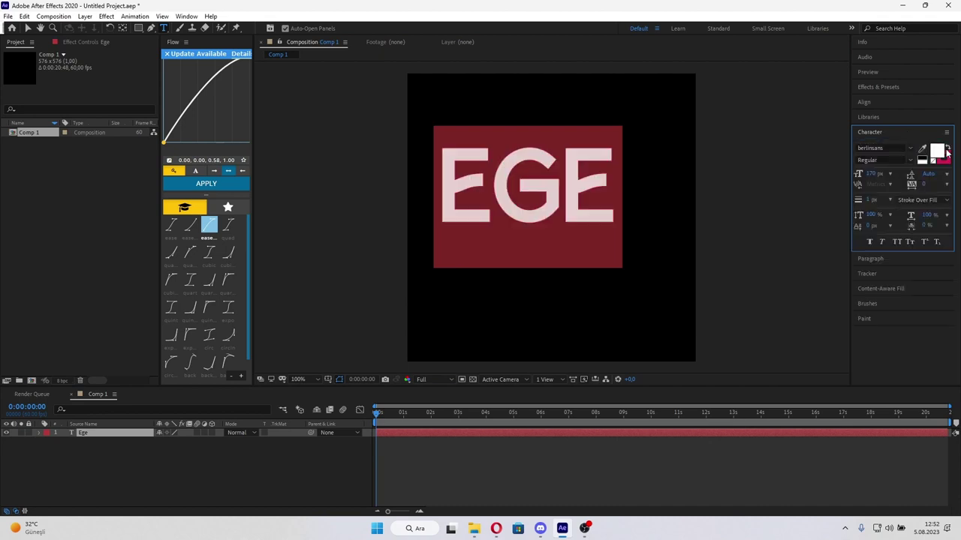
{"action": "left_click", "coordinate": [947, 150]}
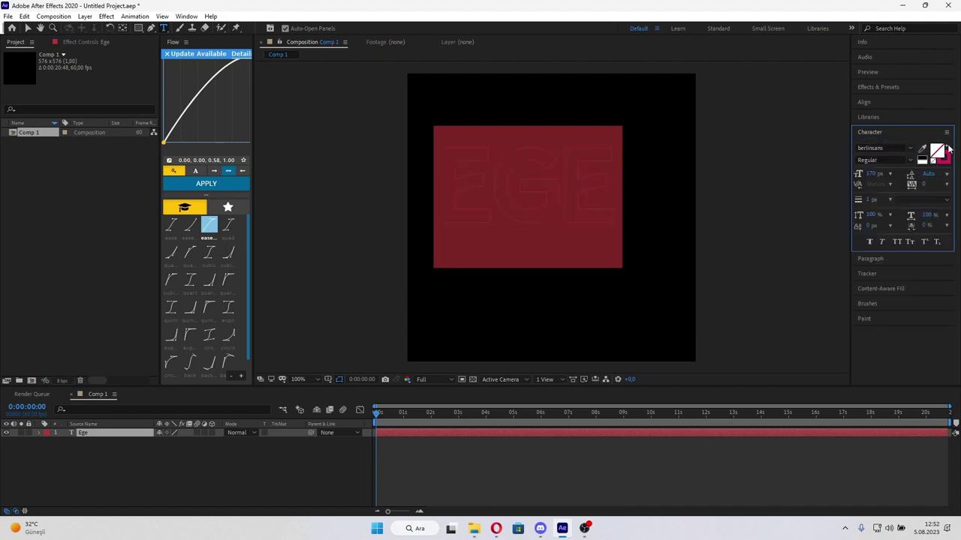
{"action": "left_click", "coordinate": [937, 151]}
{"action": "left_click_drag", "start_coordinate": [112, 278], "coordinate": [74, 265]}
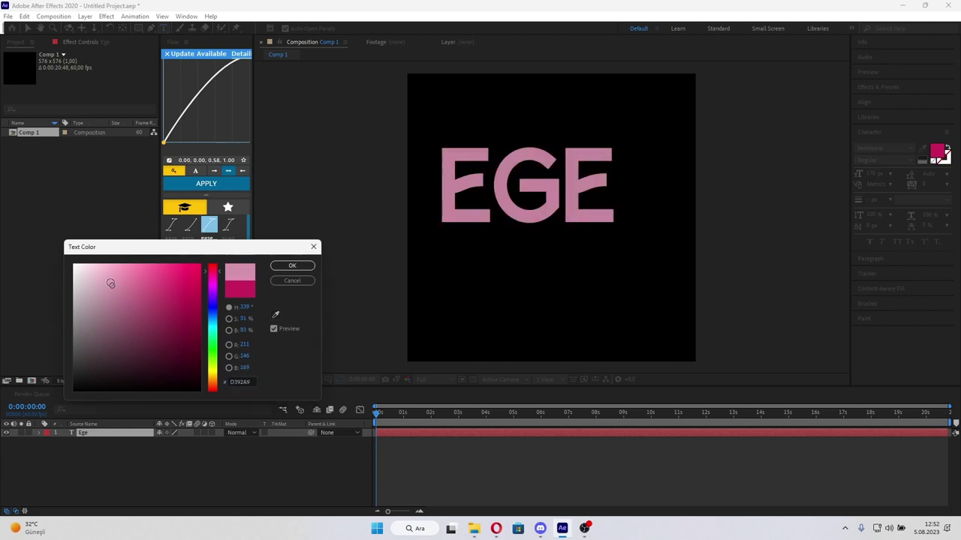
{"action": "left_click", "coordinate": [292, 265]}
{"action": "scroll", "coordinate": [690, 302], "scroll_direction": "down", "scroll_amount": 2}
{"action": "left_click", "coordinate": [570, 468]}
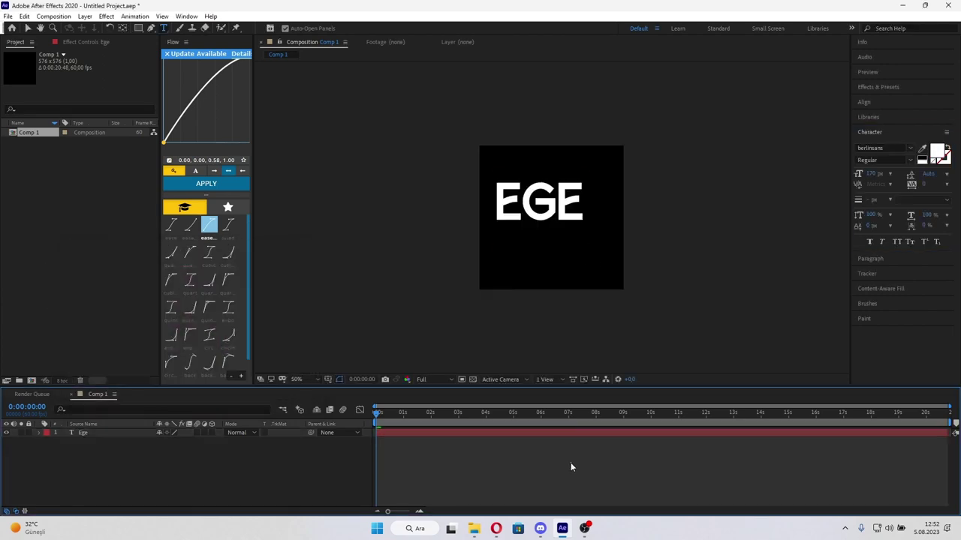
Align the Ege layer to the composition's horizontal and vertical centre in the Align panel.
{"action": "double_click", "coordinate": [525, 204]}
{"action": "left_click", "coordinate": [866, 103]}
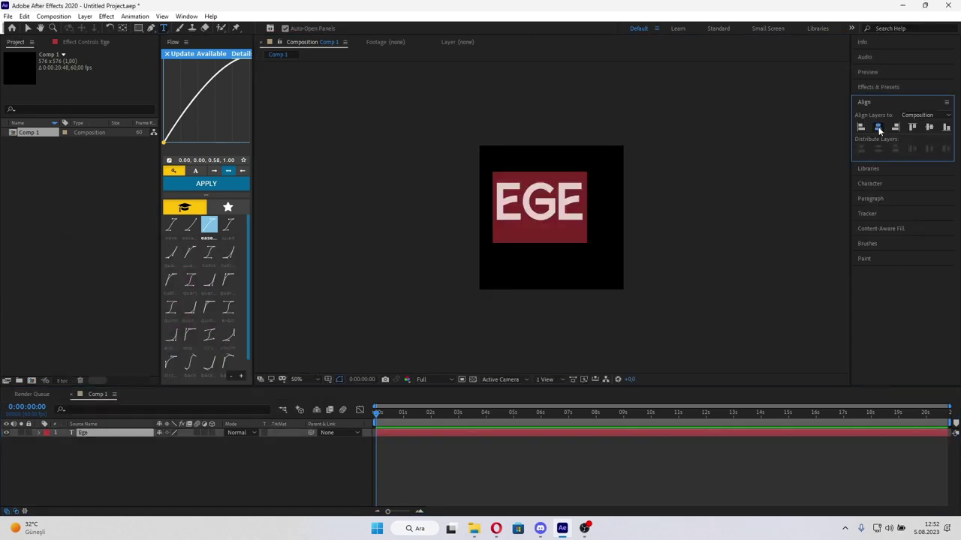
{"action": "left_click", "coordinate": [879, 127]}
{"action": "left_click", "coordinate": [929, 127]}
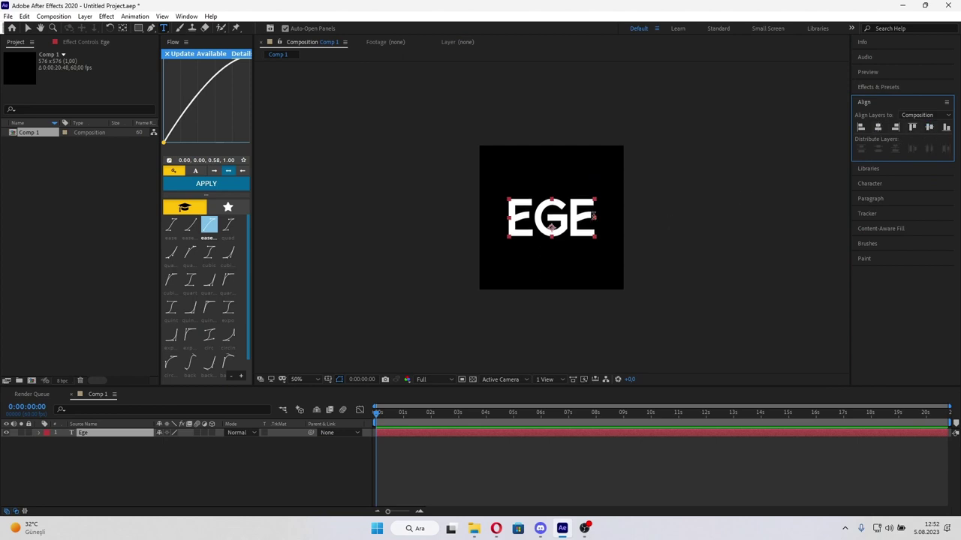
{"action": "left_click", "coordinate": [534, 467]}
{"action": "left_click", "coordinate": [28, 28]}
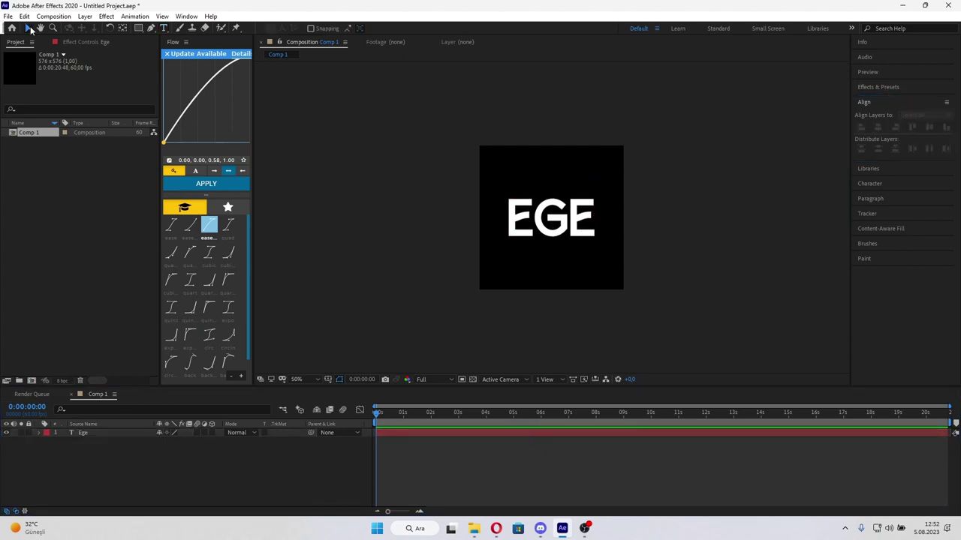
{"action": "key", "text": "ctrl+z"}
{"action": "key", "text": "ctrl+z"}
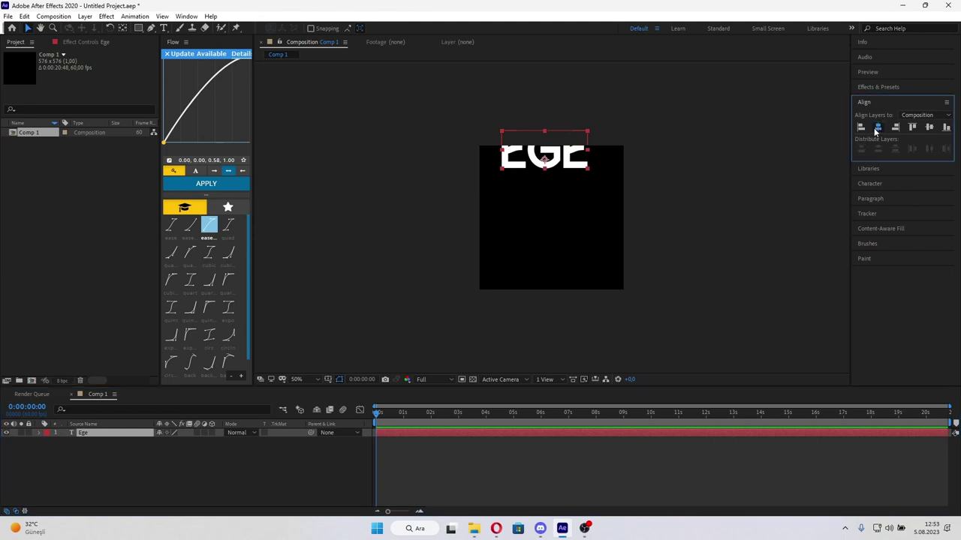
{"action": "left_click", "coordinate": [878, 128]}
{"action": "left_click", "coordinate": [929, 127]}
{"action": "left_click", "coordinate": [869, 183]}
{"action": "scroll", "coordinate": [547, 229], "scroll_direction": "up", "scroll_amount": 2}
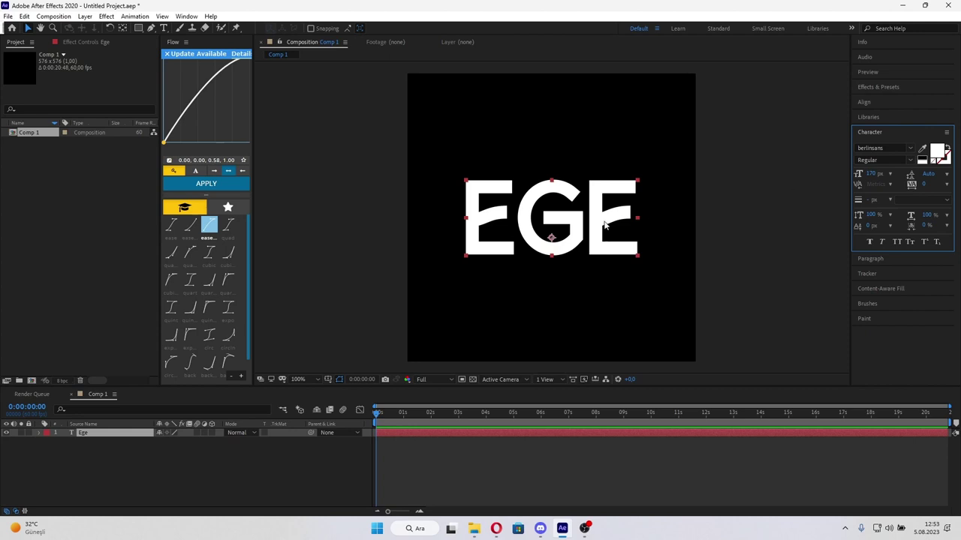
Try EGE as a thicker white outline by swapping fill and stroke.
{"action": "left_click", "coordinate": [948, 149]}
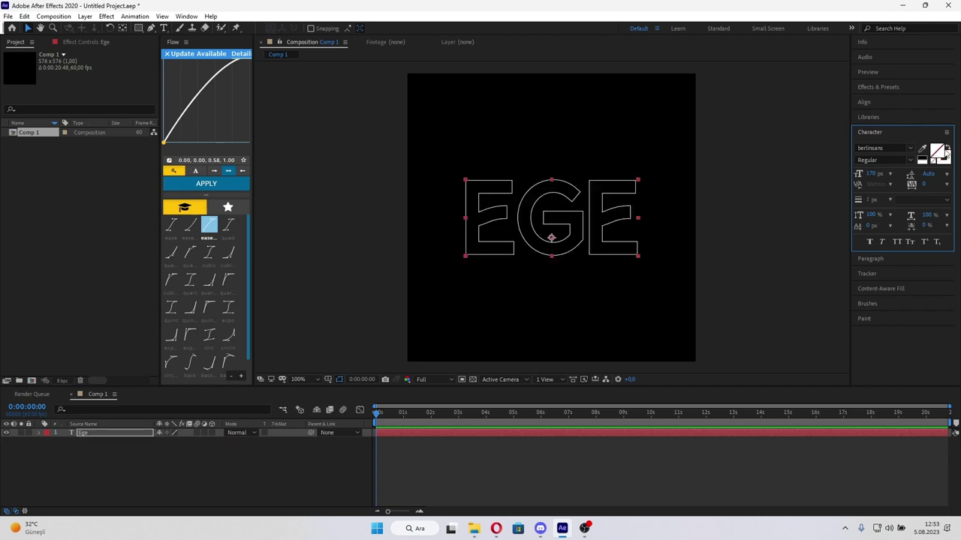
{"action": "left_click", "coordinate": [947, 149]}
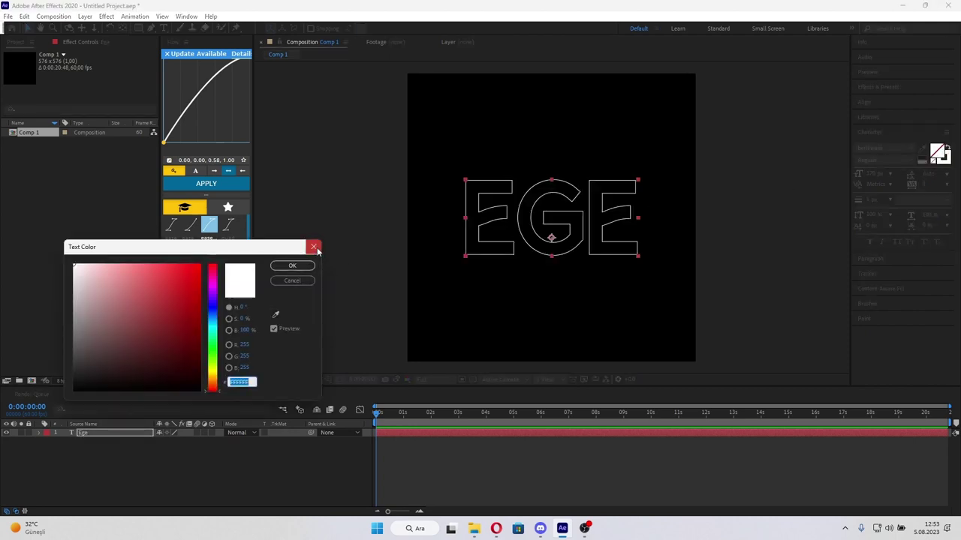
{"action": "left_click", "coordinate": [316, 246]}
{"action": "left_click", "coordinate": [947, 148]}
{"action": "left_click", "coordinate": [948, 147]}
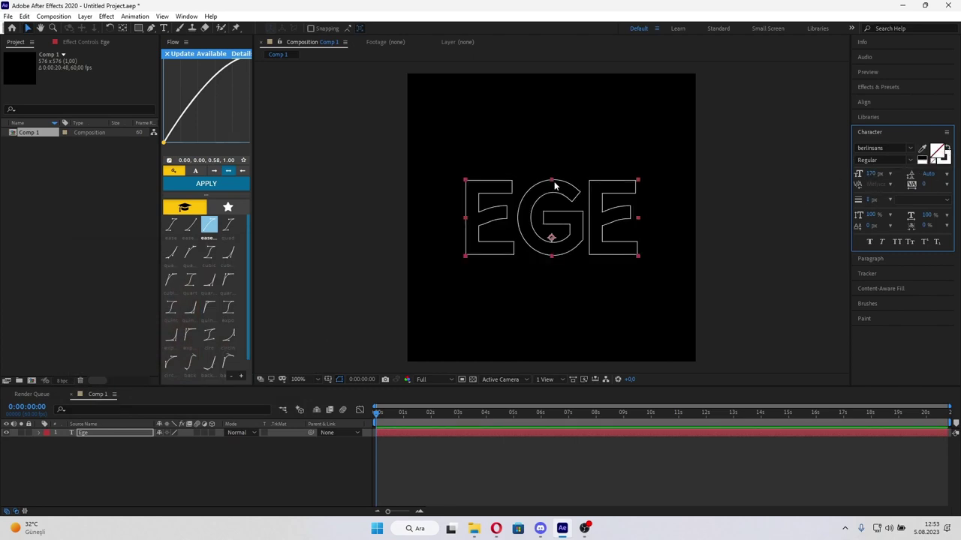
{"action": "left_click_drag", "start_coordinate": [869, 201], "coordinate": [863, 201]}
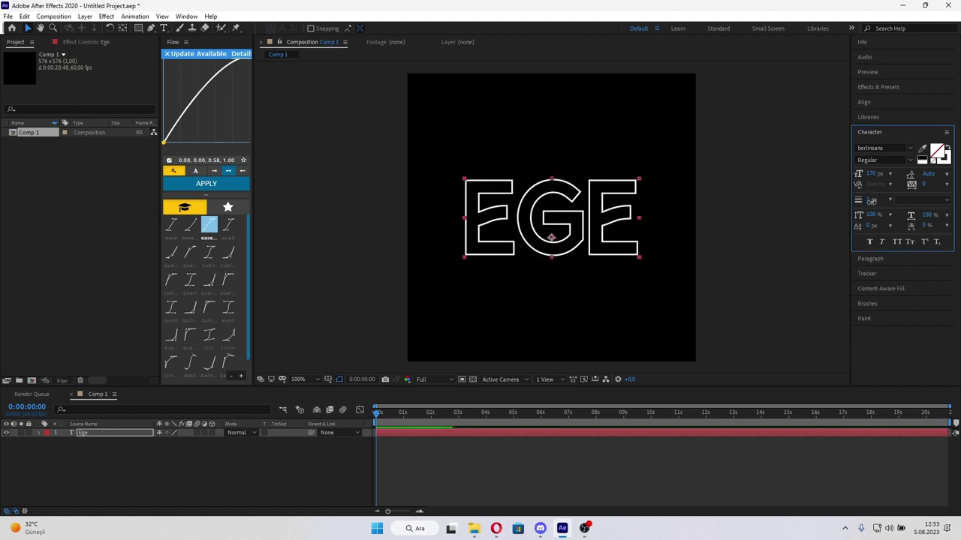
Test red fill and outline-only looks, ending with solid white EGE lettering.
{"action": "left_click", "coordinate": [943, 162]}
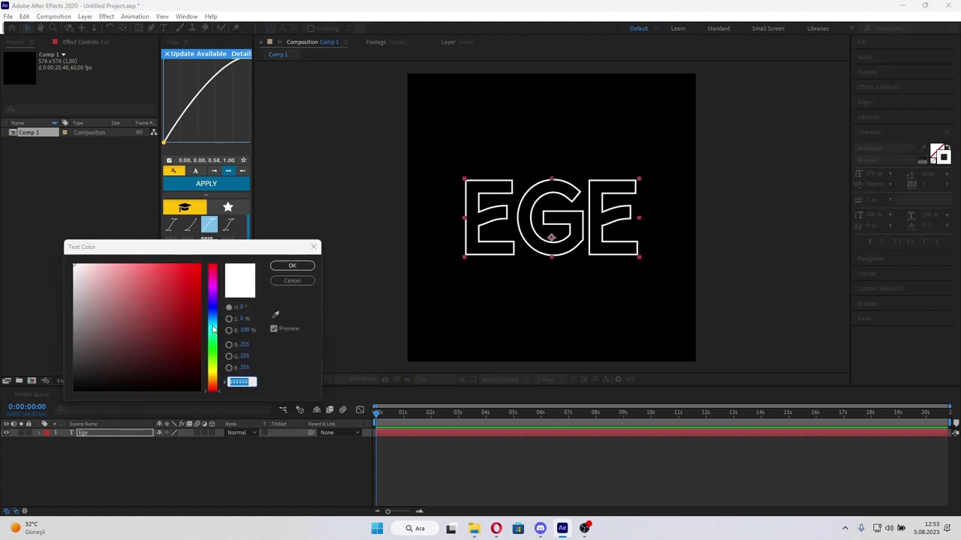
{"action": "left_click", "coordinate": [182, 299]}
{"action": "left_click", "coordinate": [292, 283]}
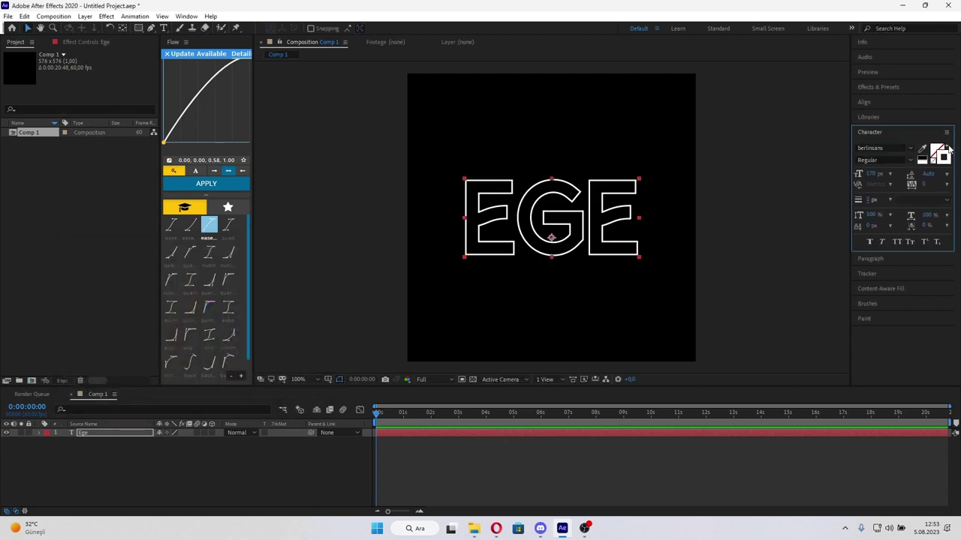
{"action": "left_click", "coordinate": [948, 148]}
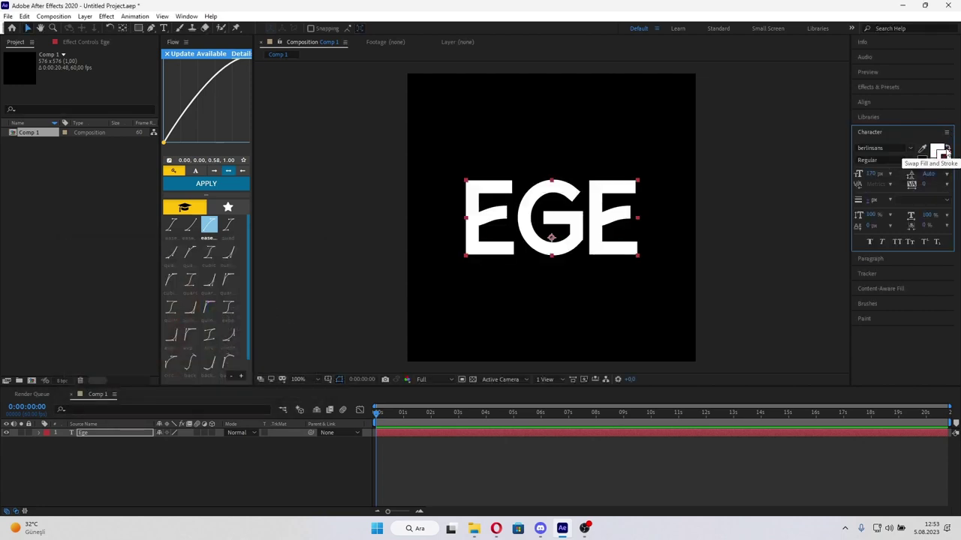
{"action": "left_click", "coordinate": [934, 165]}
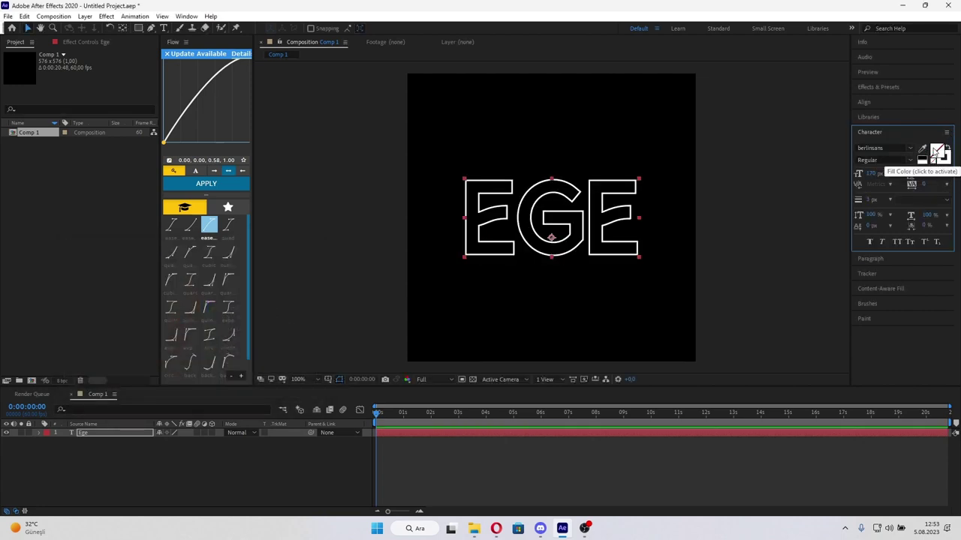
{"action": "double_click", "coordinate": [936, 151]}
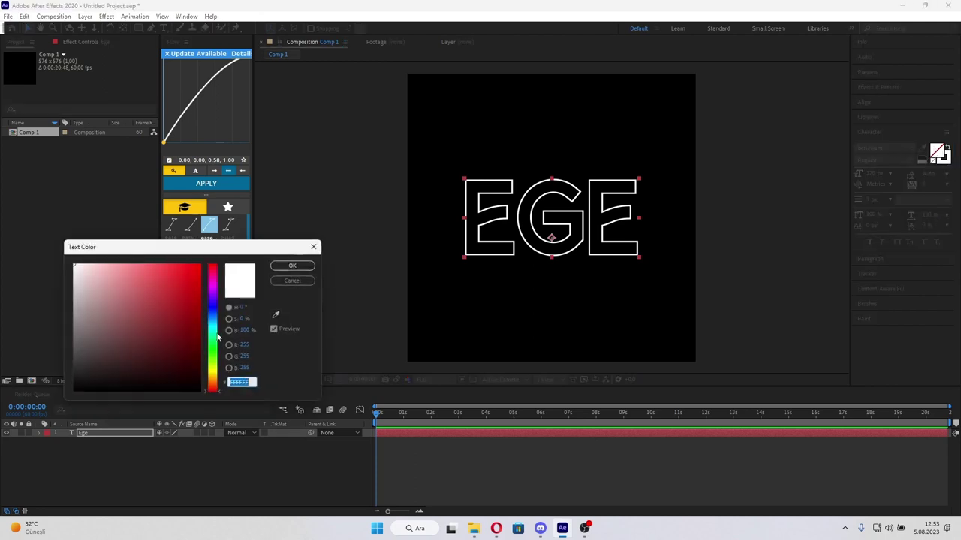
{"action": "left_click", "coordinate": [293, 266]}
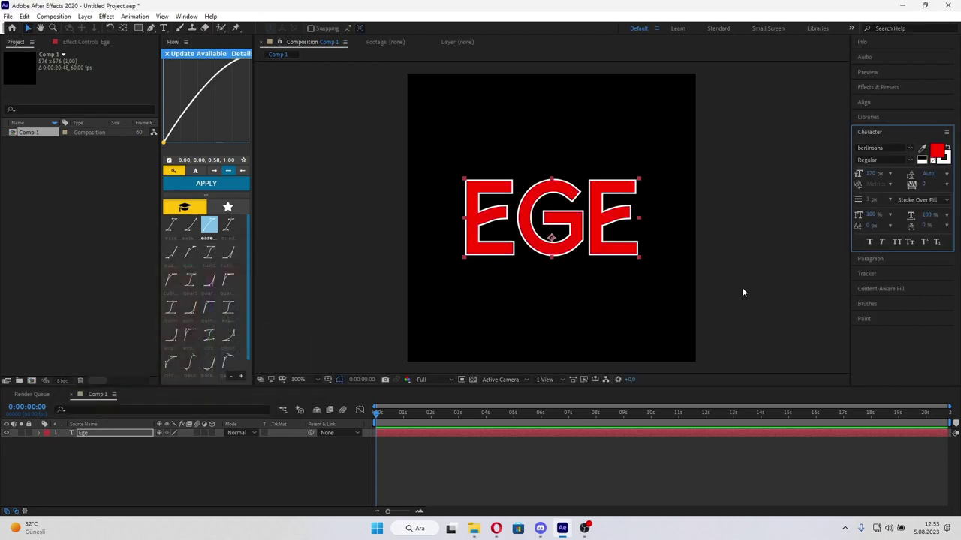
{"action": "left_click", "coordinate": [949, 149]}
{"action": "left_click", "coordinate": [948, 151]}
{"action": "left_click", "coordinate": [928, 162]}
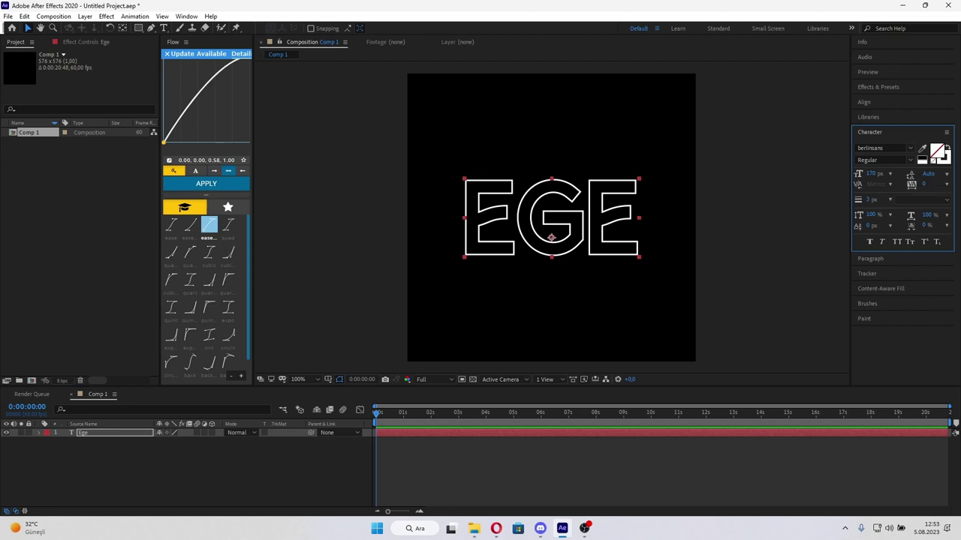
{"action": "left_click", "coordinate": [948, 150]}
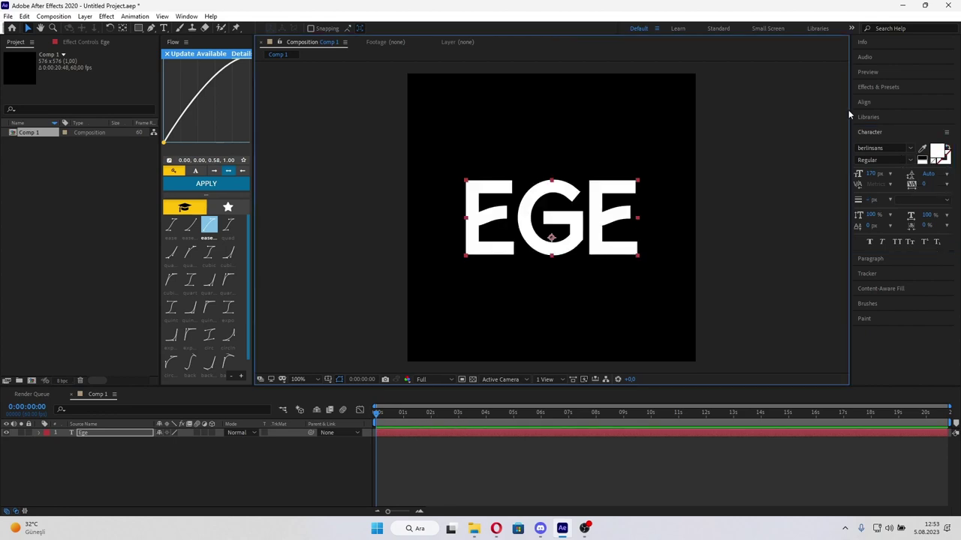
Search presets for 'fade u', apply Fade Up Words to EGE and preview it.
{"action": "left_click", "coordinate": [878, 87]}
{"action": "left_click", "coordinate": [894, 100]}
{"action": "type", "text": "fade"}
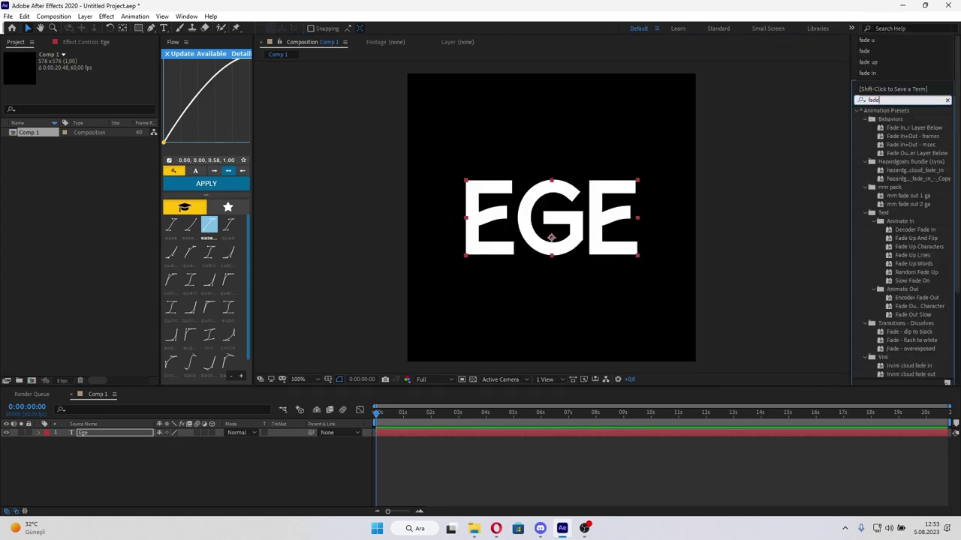
{"action": "type", "text": " u"}
{"action": "double_click", "coordinate": [924, 166]}
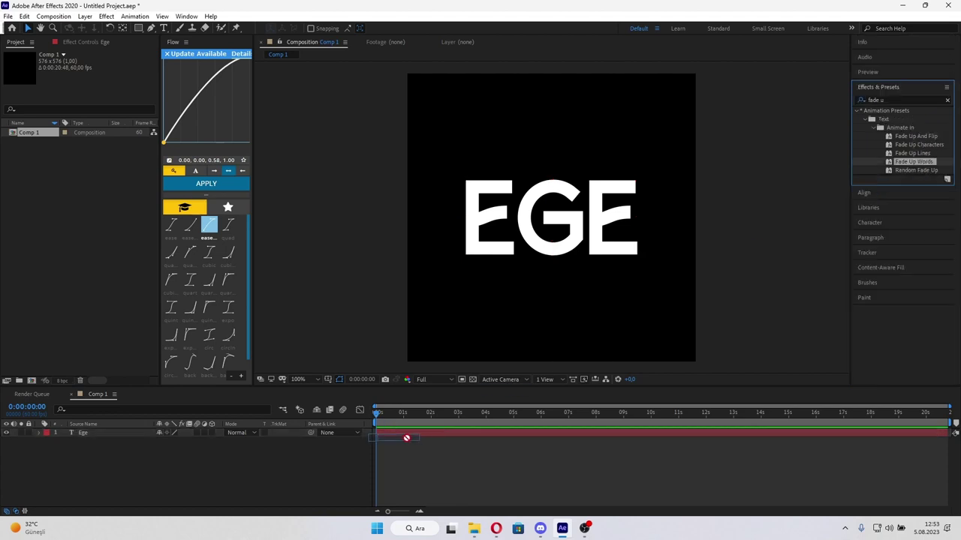
{"action": "left_click_drag", "start_coordinate": [382, 414], "coordinate": [457, 418]}
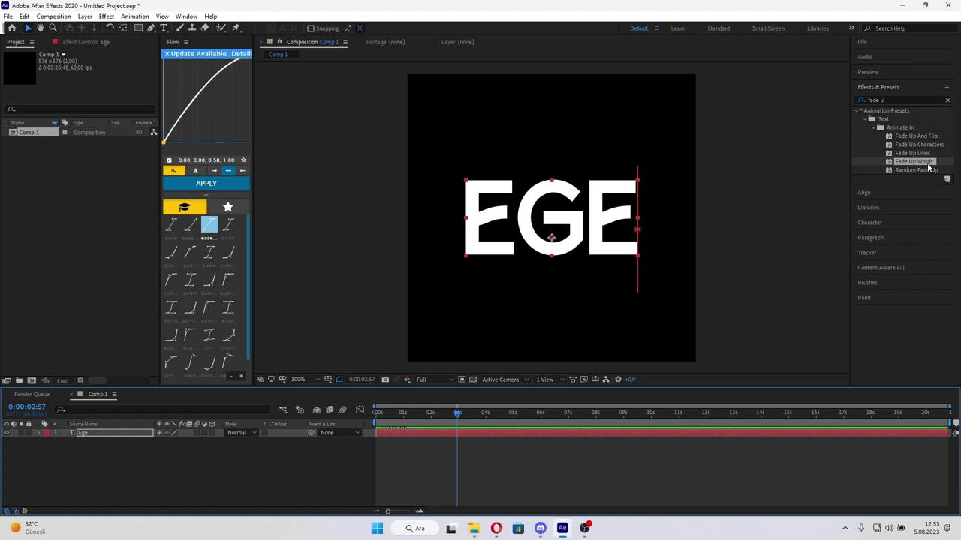
Replace it with the Fade Up Characters preset on the Ege layer.
{"action": "double_click", "coordinate": [912, 153]}
{"action": "key", "text": "Home"}
{"action": "mouse_move", "coordinate": [388, 439]}
{"action": "left_mouse_down"}
{"action": "mouse_move", "coordinate": [913, 155]}
{"action": "mouse_move", "coordinate": [397, 438]}
{"action": "mouse_move", "coordinate": [376, 418]}
{"action": "left_mouse_up"}
{"action": "left_click", "coordinate": [380, 417]}
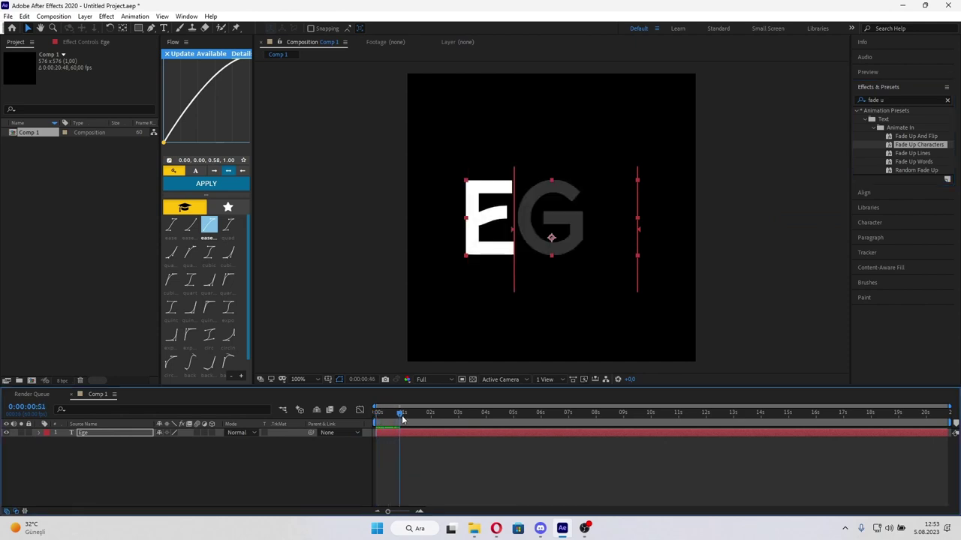
Expand Ege > Text > Animator 1 > Range Selector 1 and select the Start keyframe.
{"action": "left_click", "coordinate": [38, 432]}
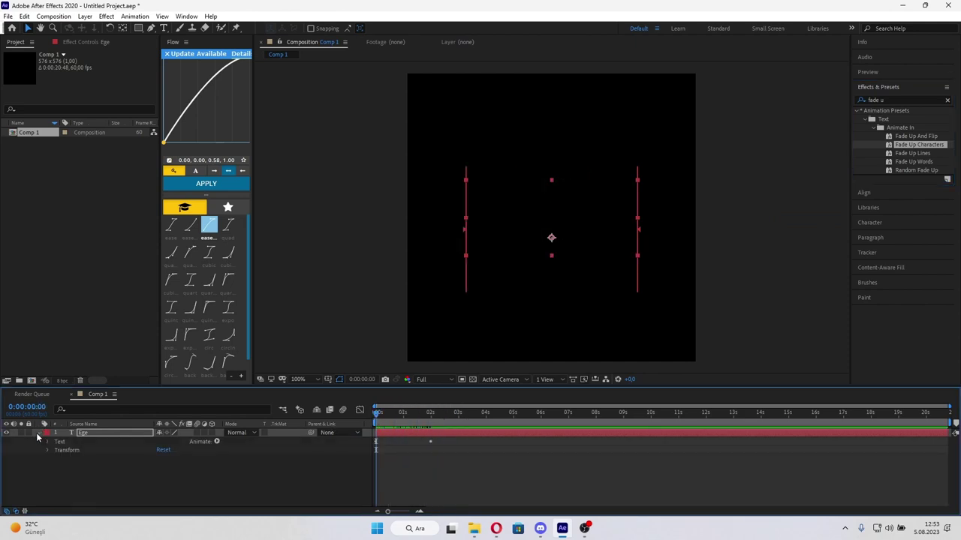
{"action": "left_click", "coordinate": [48, 442]}
{"action": "left_click", "coordinate": [57, 476]}
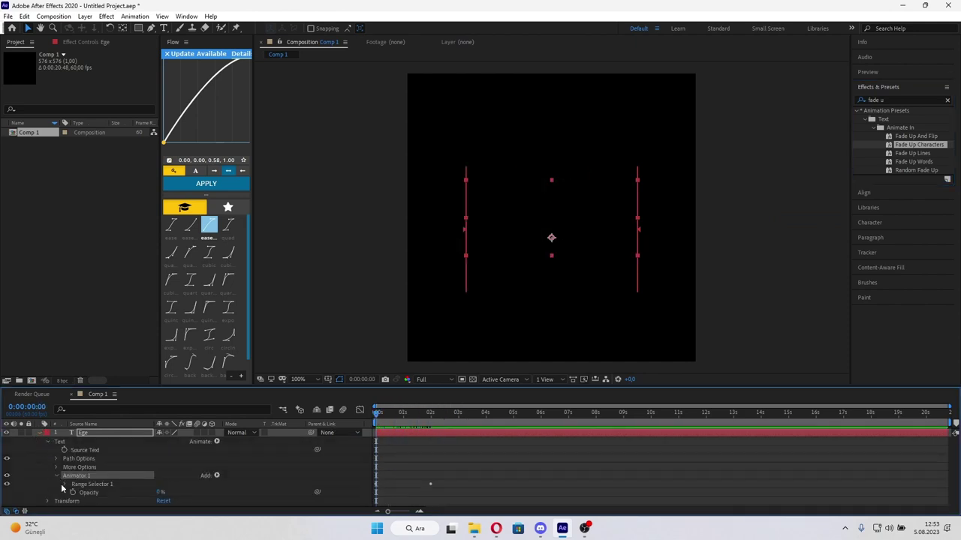
{"action": "left_click", "coordinate": [65, 484]}
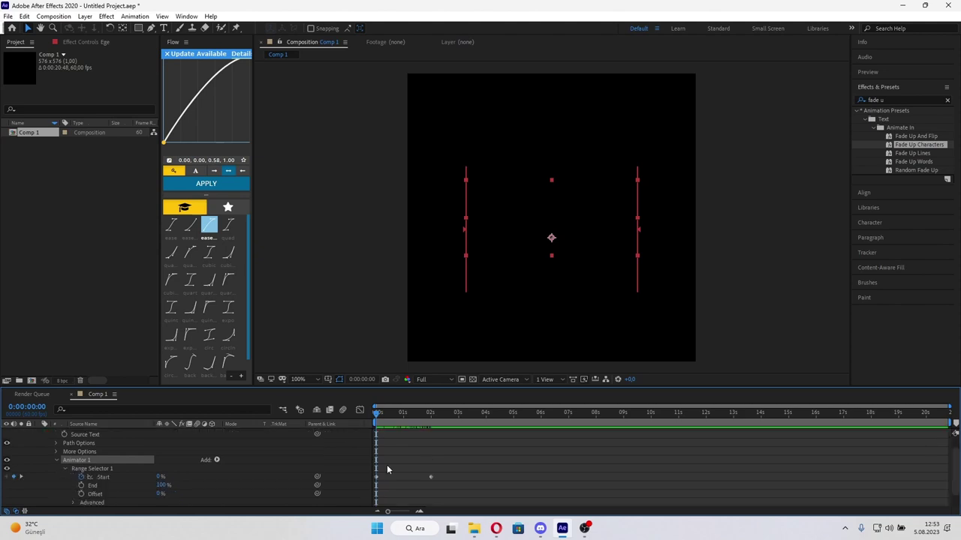
{"action": "left_click", "coordinate": [431, 460]}
Add intermediate Start keyframes while scrubbing the reveal, then delete the selected Text group.
{"action": "left_click_drag", "start_coordinate": [385, 413], "coordinate": [394, 420]}
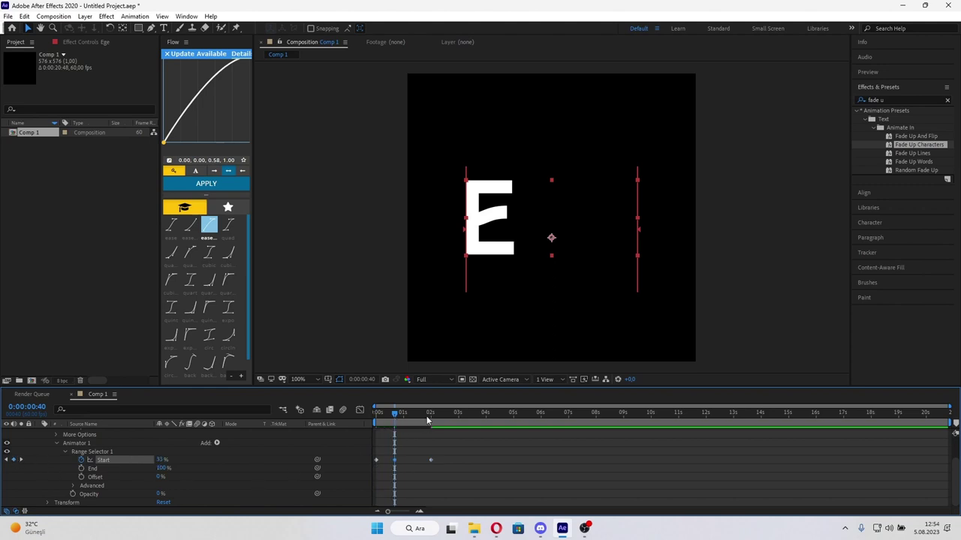
{"action": "left_click_drag", "start_coordinate": [394, 413], "coordinate": [403, 413]}
{"action": "left_click", "coordinate": [396, 461]}
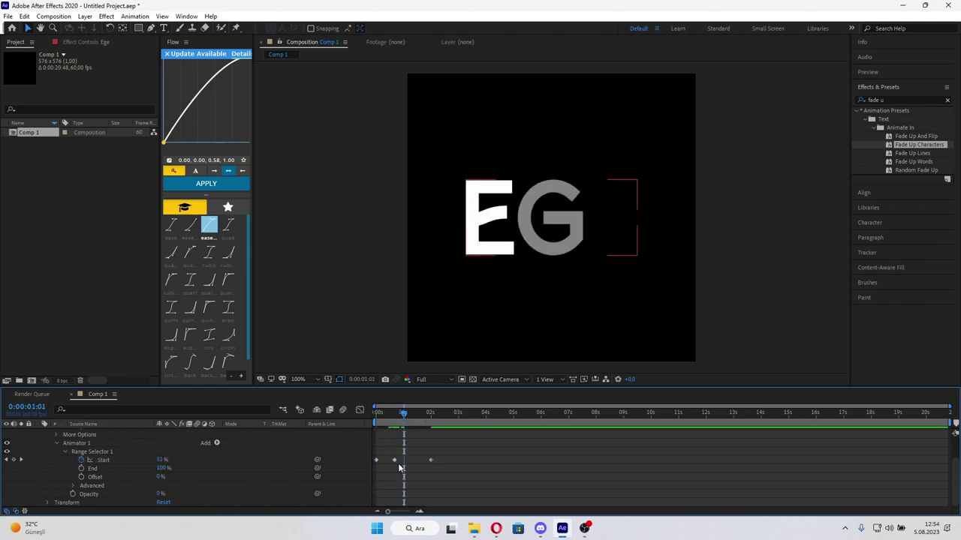
{"action": "left_click", "coordinate": [394, 459]}
{"action": "left_click_drag", "start_coordinate": [404, 423], "coordinate": [403, 423]}
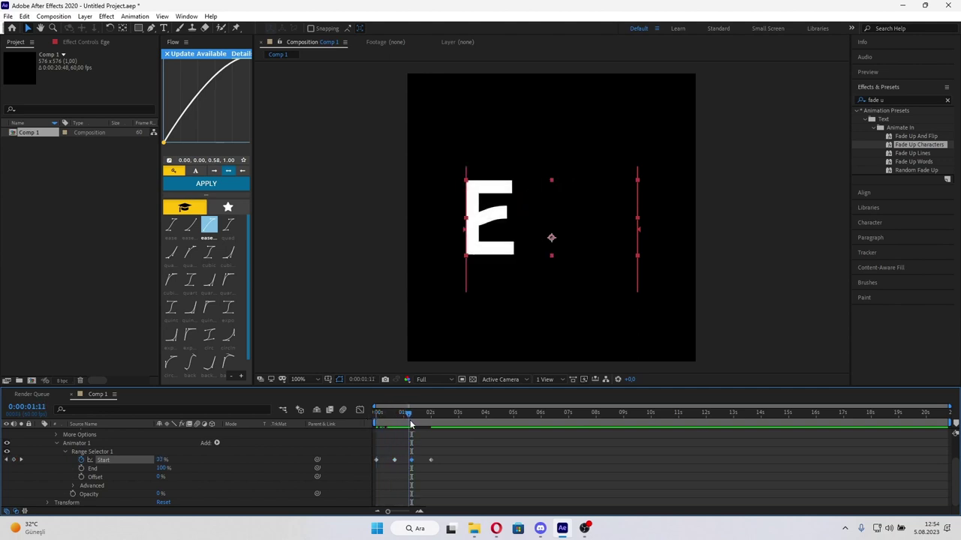
{"action": "left_click_drag", "start_coordinate": [404, 423], "coordinate": [337, 455]}
{"action": "scroll", "coordinate": [337, 455], "scroll_direction": "up", "scroll_amount": 1}
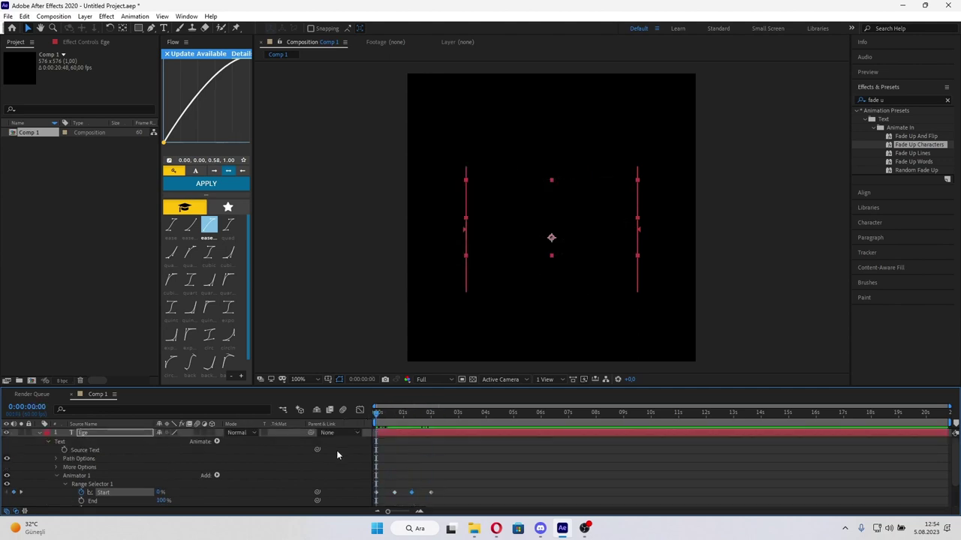
{"action": "left_click", "coordinate": [421, 436]}
{"action": "left_click", "coordinate": [60, 445]}
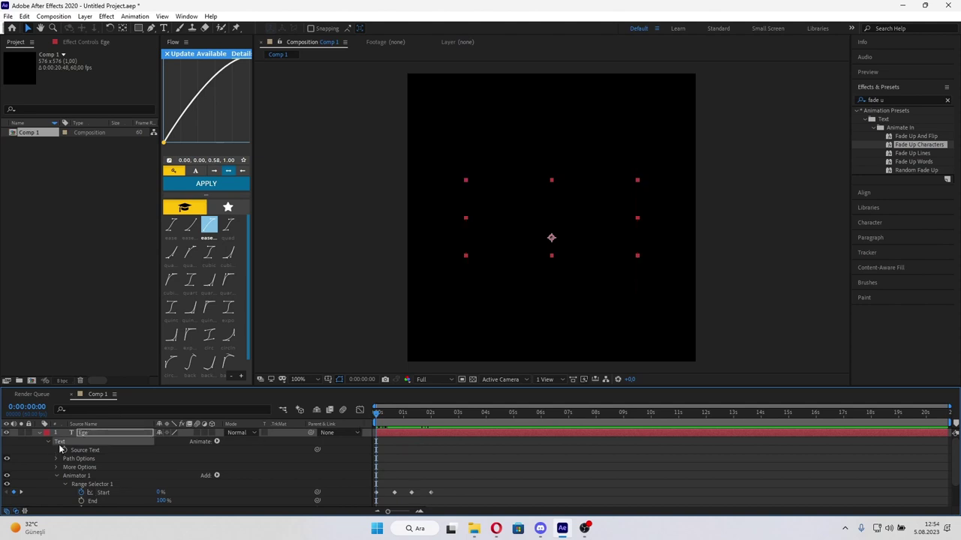
{"action": "key", "text": "Delete"}
Restore the Ege layer and delete Animator 1 so EGE stays fully visible.
{"action": "key", "text": "ctrl+z"}
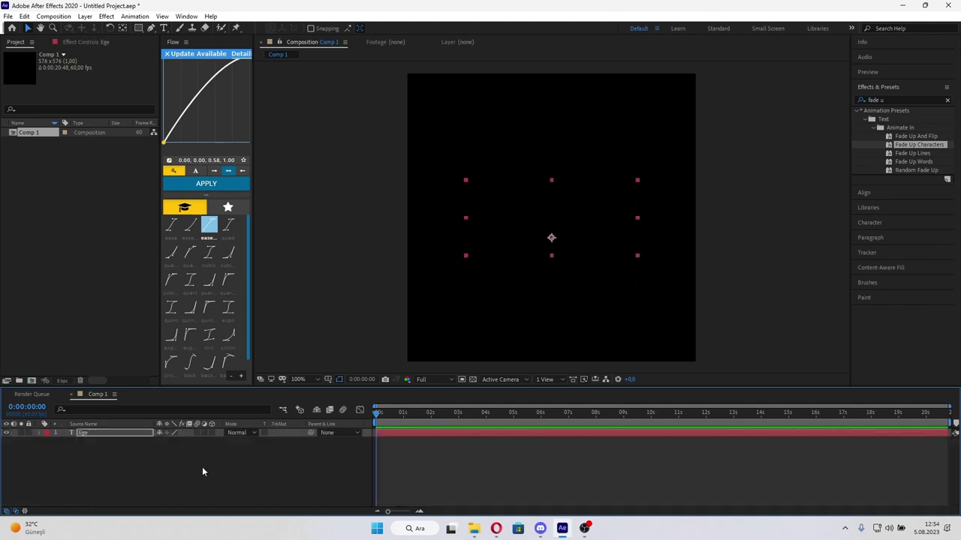
{"action": "left_click", "coordinate": [39, 433]}
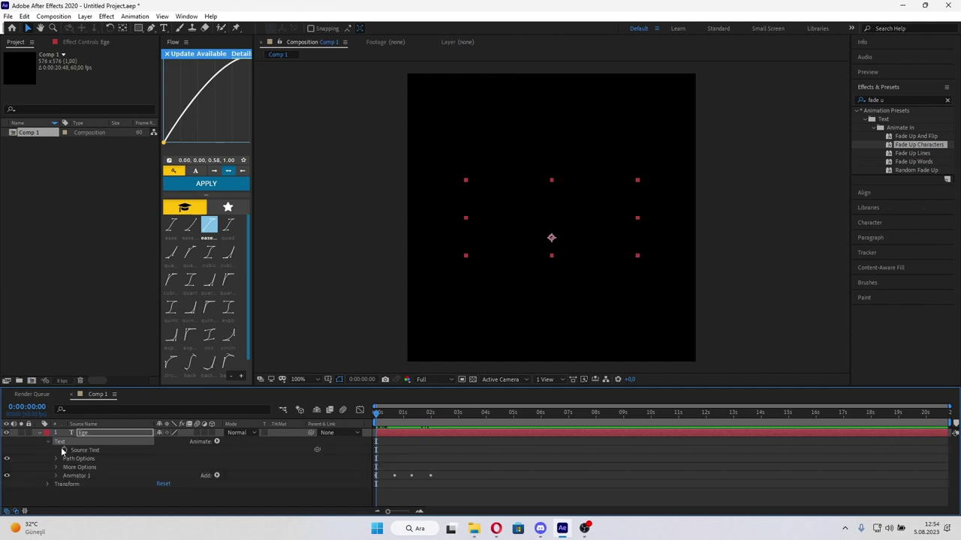
{"action": "left_click", "coordinate": [86, 475]}
{"action": "key", "text": "Delete"}
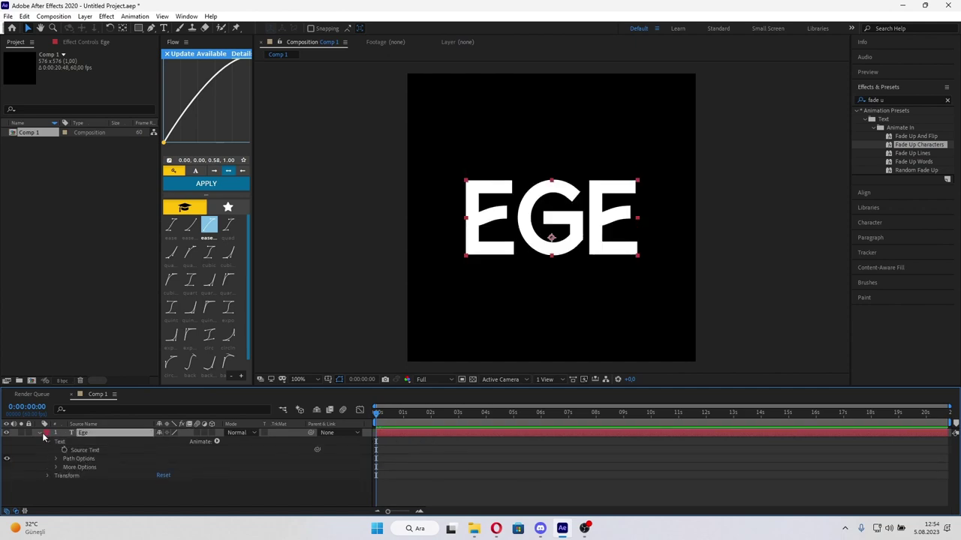
{"action": "left_click", "coordinate": [41, 433]}
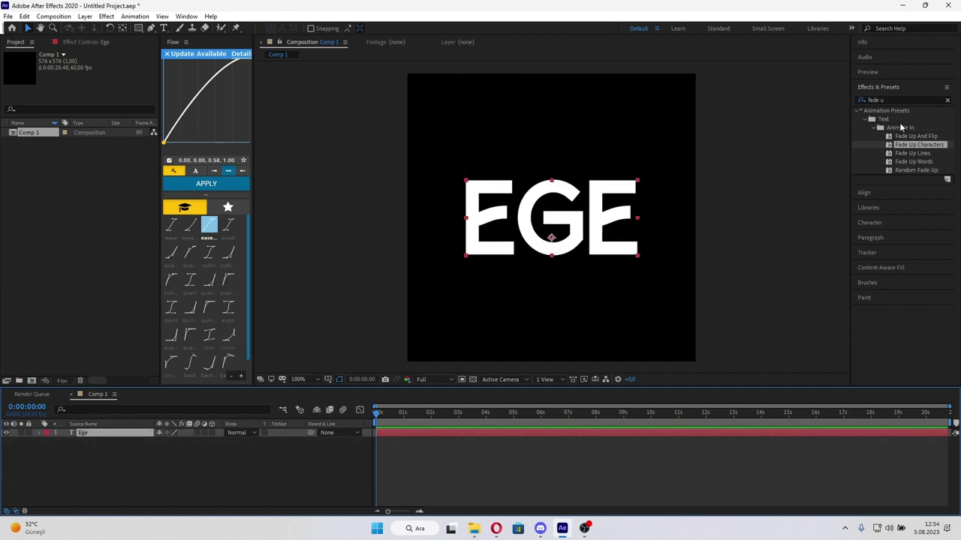
Search presets for 'text' and apply Text Bounce to EGE.
{"action": "triple_click", "coordinate": [901, 99]}
{"action": "type", "text": "text"}
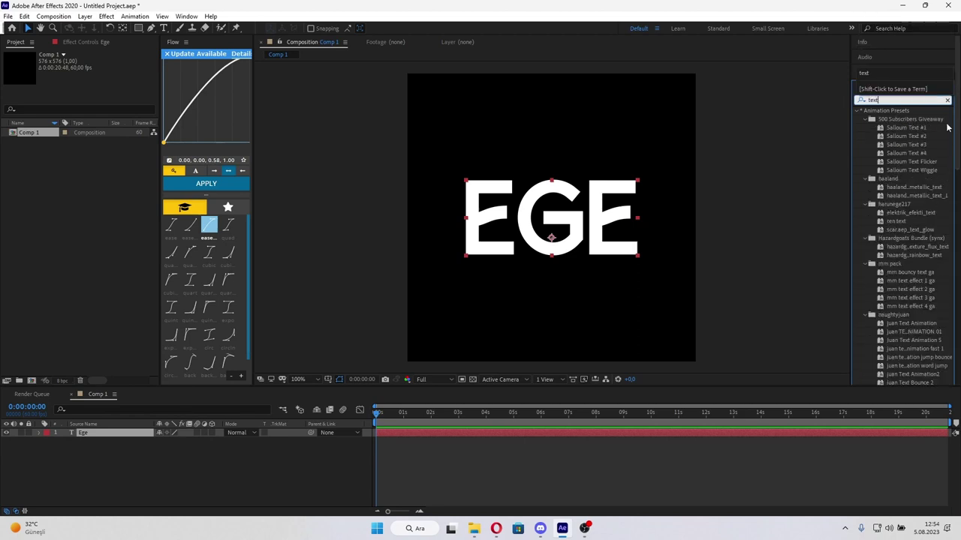
{"action": "scroll", "coordinate": [945, 165], "scroll_direction": "down", "scroll_amount": 10}
{"action": "scroll", "coordinate": [942, 192], "scroll_direction": "down", "scroll_amount": 5}
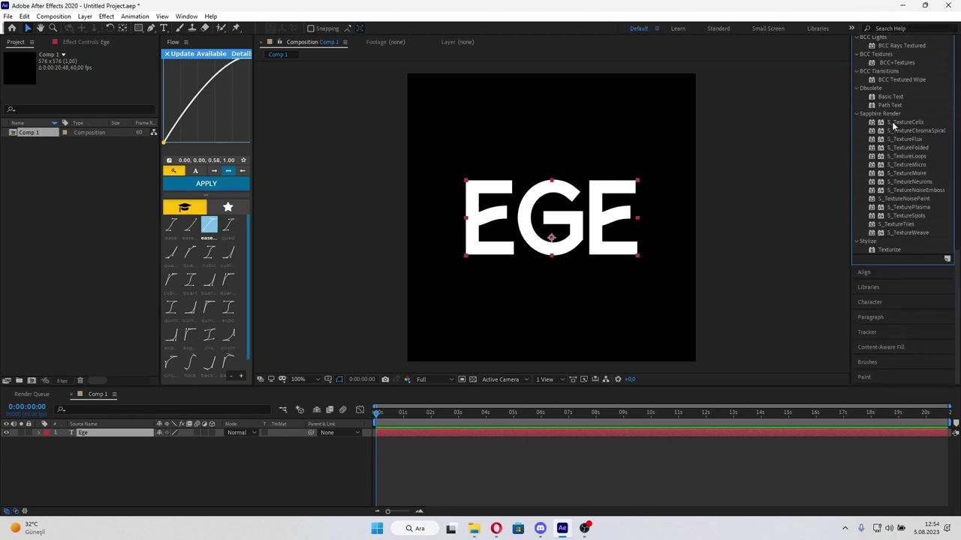
{"action": "scroll", "coordinate": [893, 150], "scroll_direction": "up", "scroll_amount": 5}
{"action": "scroll", "coordinate": [895, 188], "scroll_direction": "up", "scroll_amount": 5}
{"action": "scroll", "coordinate": [898, 199], "scroll_direction": "up", "scroll_amount": 5}
{"action": "scroll", "coordinate": [900, 210], "scroll_direction": "up", "scroll_amount": 5}
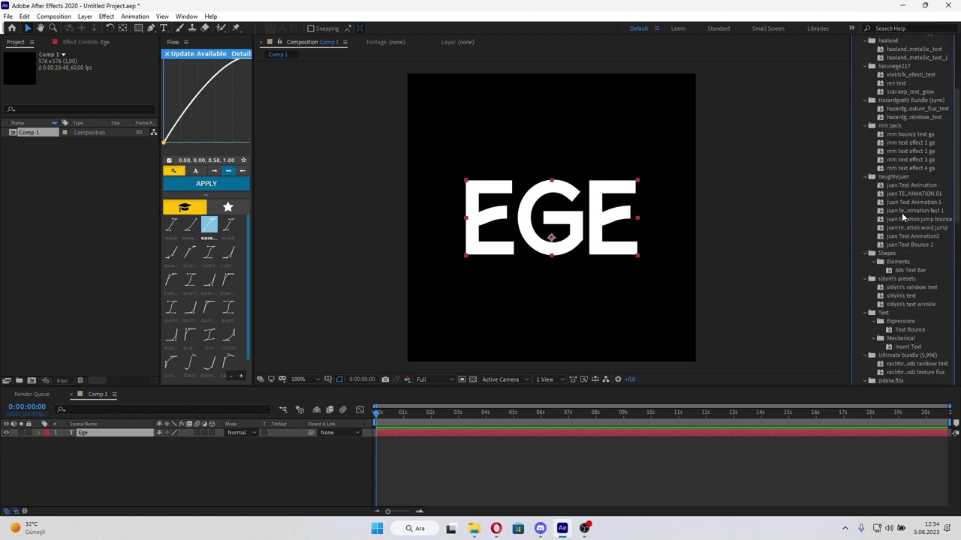
{"action": "scroll", "coordinate": [897, 255], "scroll_direction": "up", "scroll_amount": 5}
{"action": "scroll", "coordinate": [892, 298], "scroll_direction": "down", "scroll_amount": 2}
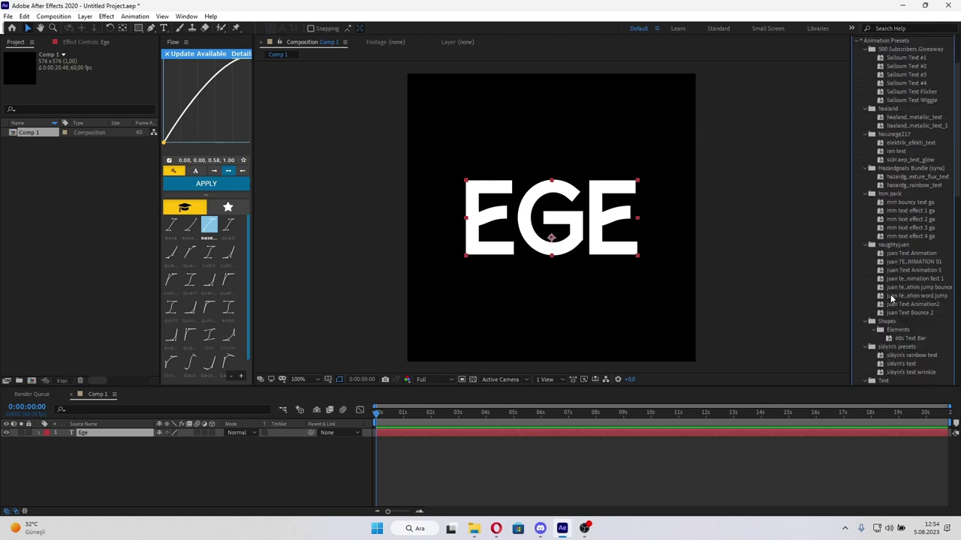
{"action": "scroll", "coordinate": [893, 298], "scroll_direction": "down", "scroll_amount": 4}
{"action": "double_click", "coordinate": [893, 295]}
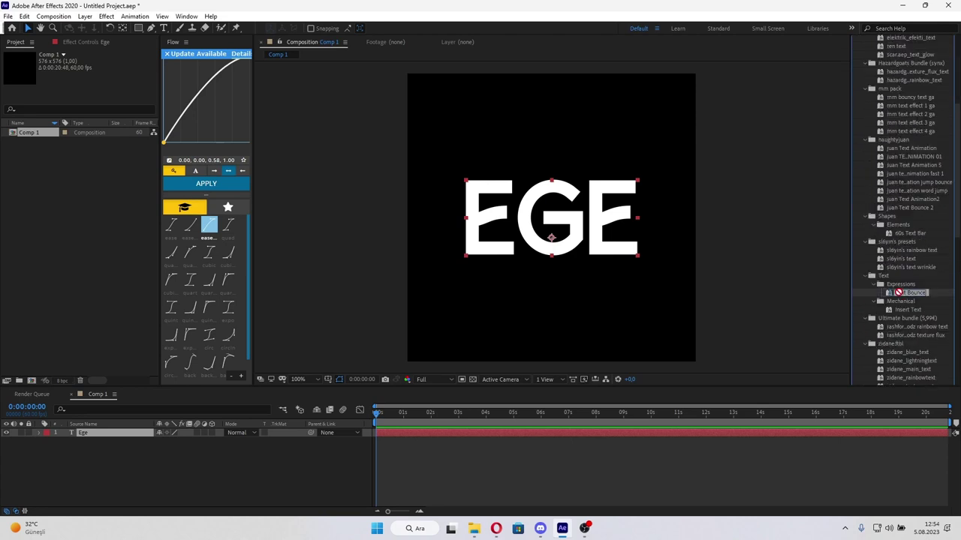
Preview the bounce, then undo it and reselect the Ege layer.
{"action": "left_click_drag", "start_coordinate": [378, 413], "coordinate": [376, 414]}
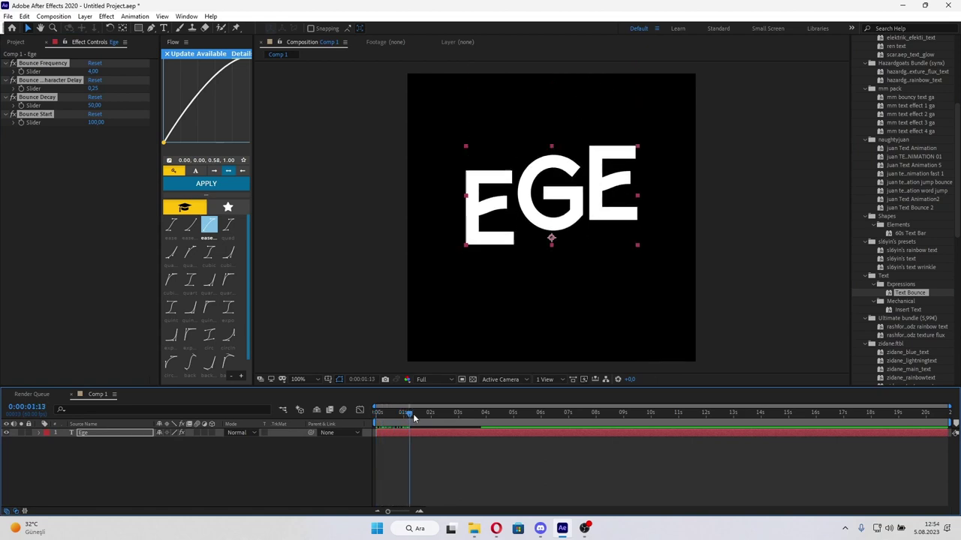
{"action": "key", "text": "space"}
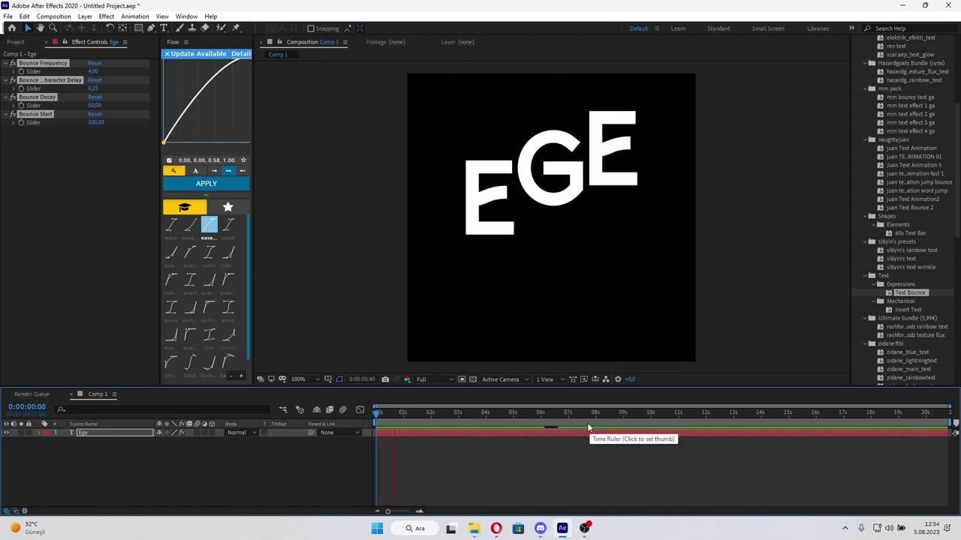
{"action": "key", "text": "space"}
{"action": "key", "text": "ctrl+z"}
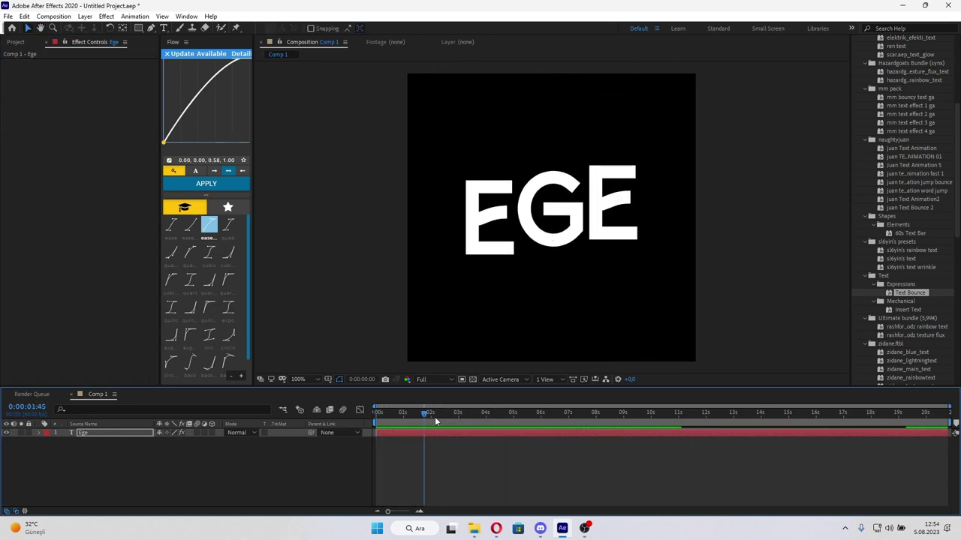
{"action": "key", "text": "Home"}
{"action": "left_click", "coordinate": [404, 437]}
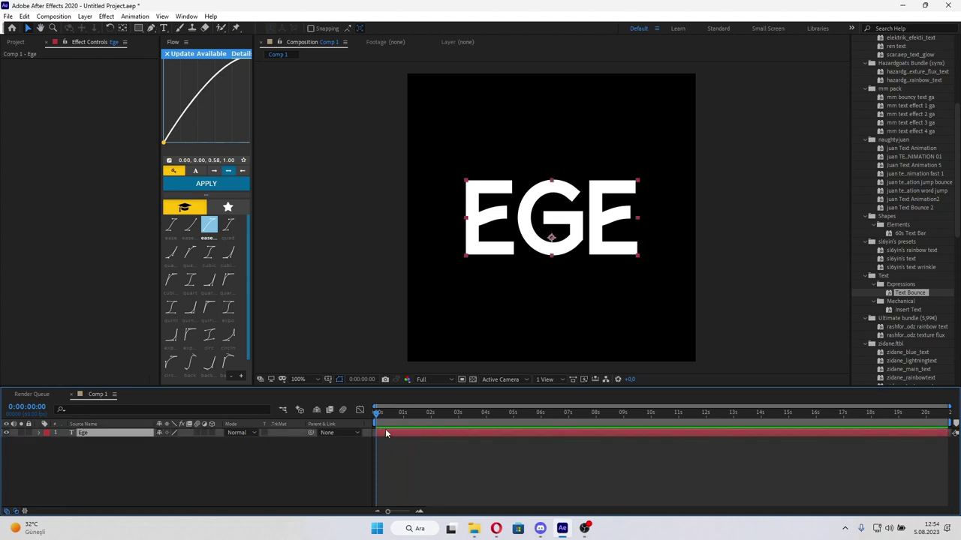
Add a Tracking animator and keyframe Tracking Amount from 0 to 37 at 2:19.
{"action": "left_click", "coordinate": [136, 18]}
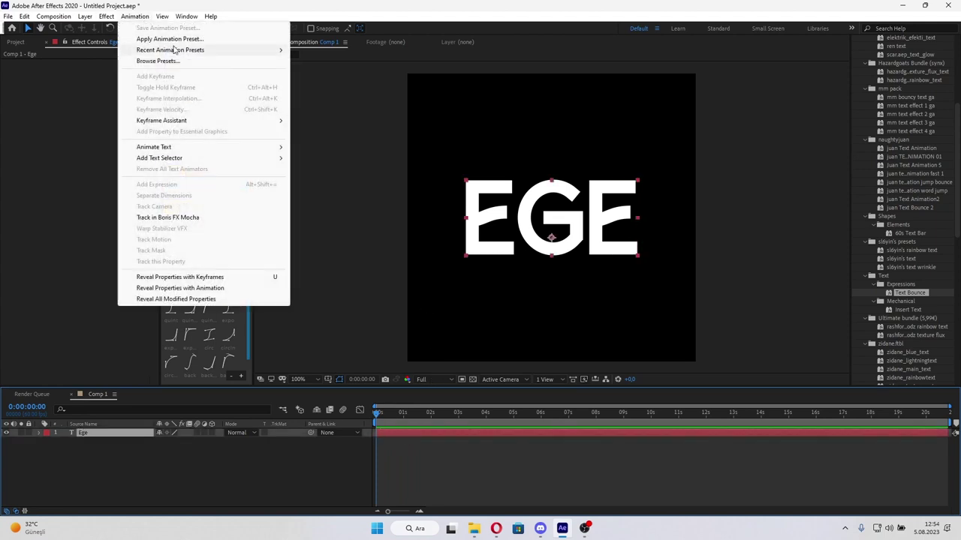
{"action": "mouse_move", "coordinate": [219, 150]}
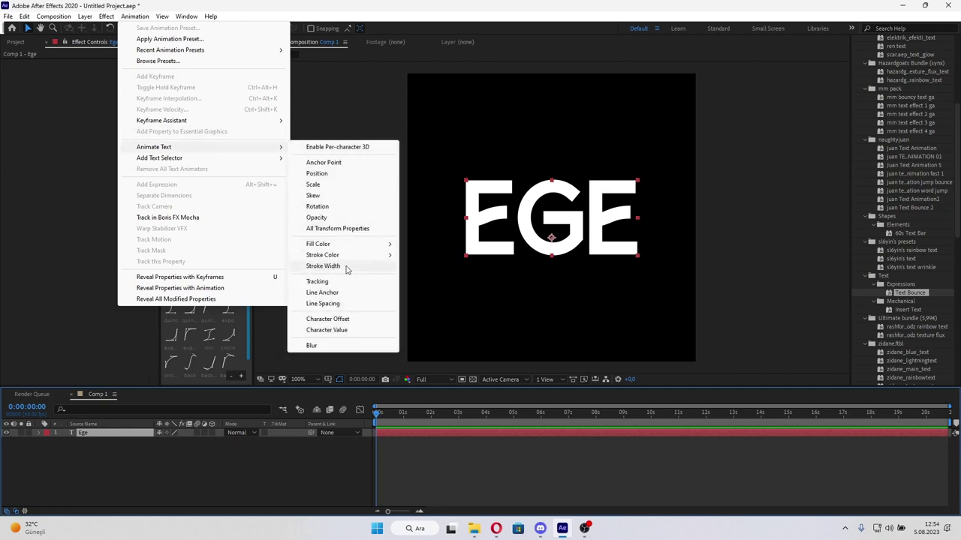
{"action": "left_click", "coordinate": [349, 283]}
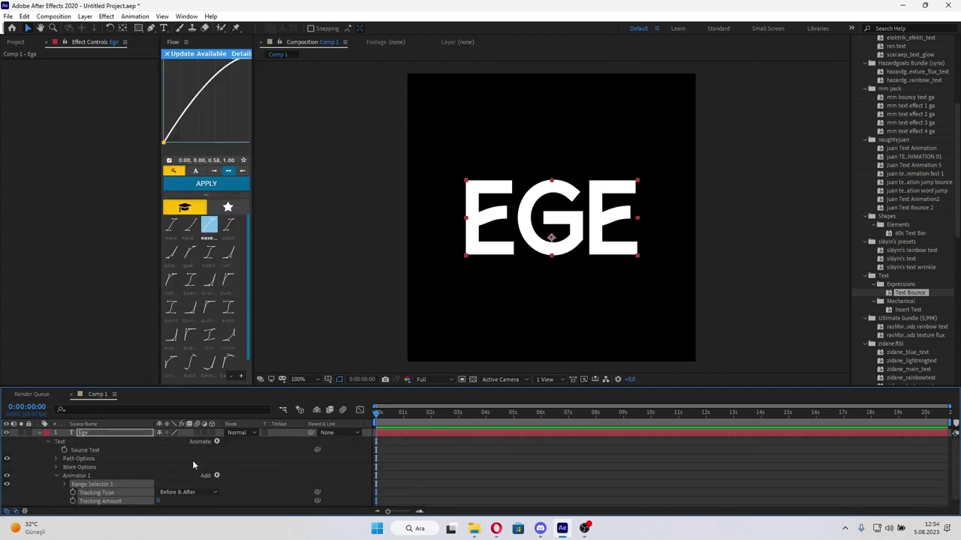
{"action": "left_click", "coordinate": [73, 501]}
{"action": "left_click", "coordinate": [73, 492]}
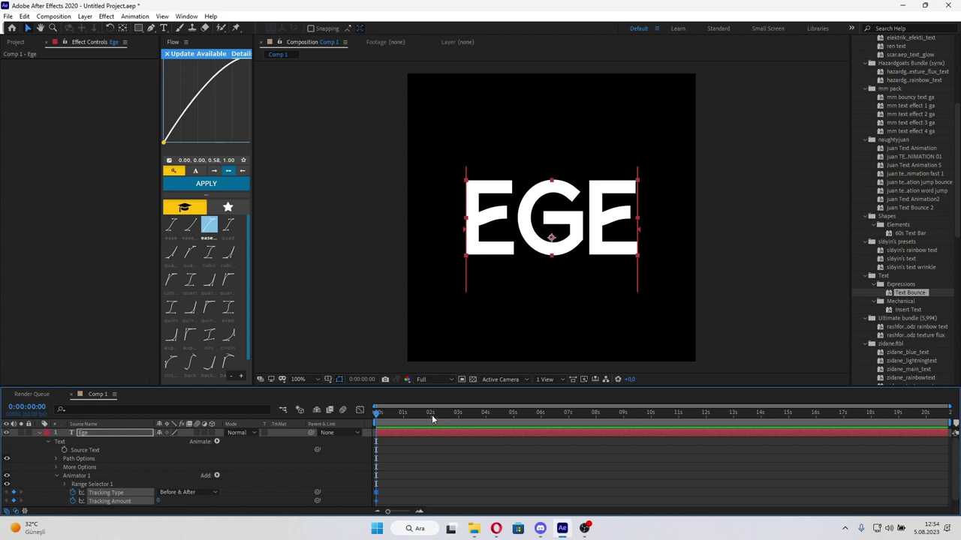
{"action": "left_click", "coordinate": [439, 413]}
{"action": "left_click_drag", "start_coordinate": [158, 503], "coordinate": [180, 503]}
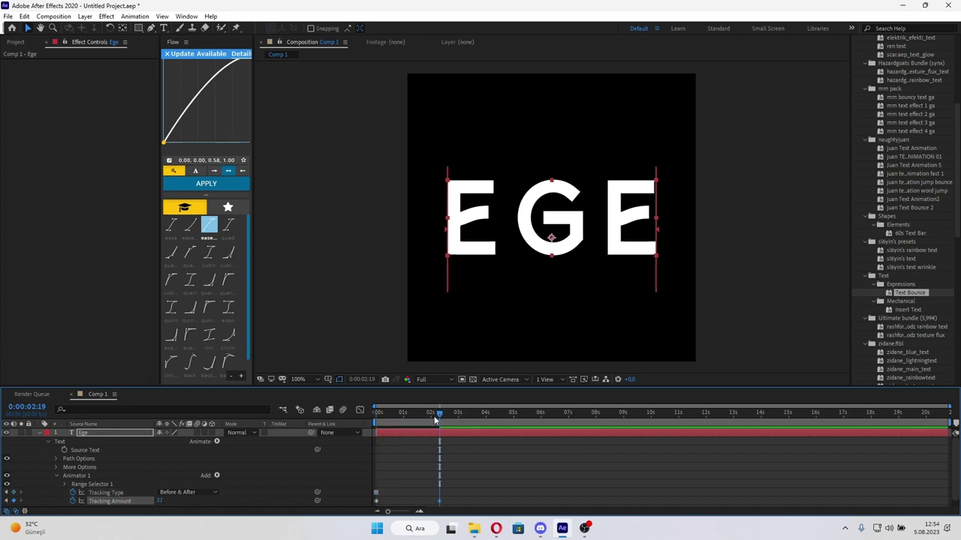
{"action": "key", "text": "space"}
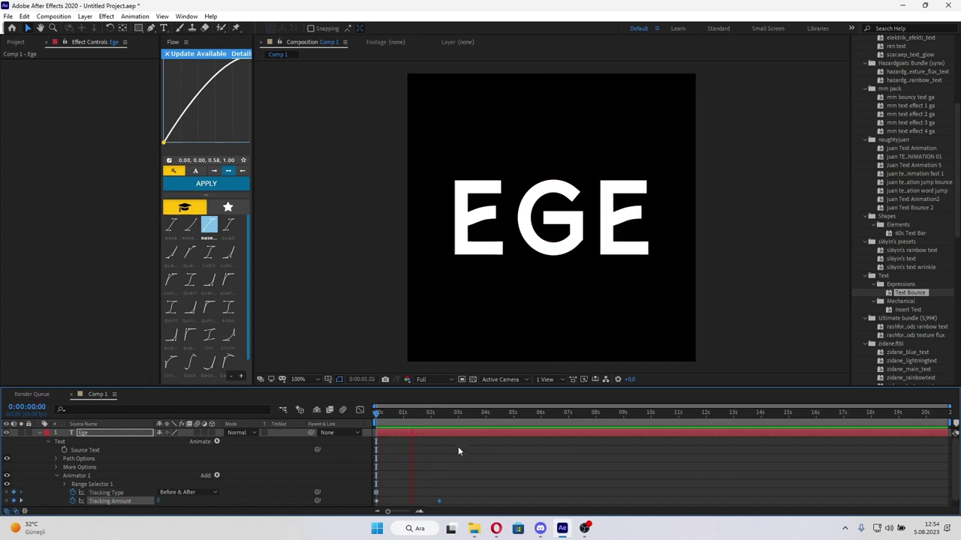
{"action": "key", "text": "space"}
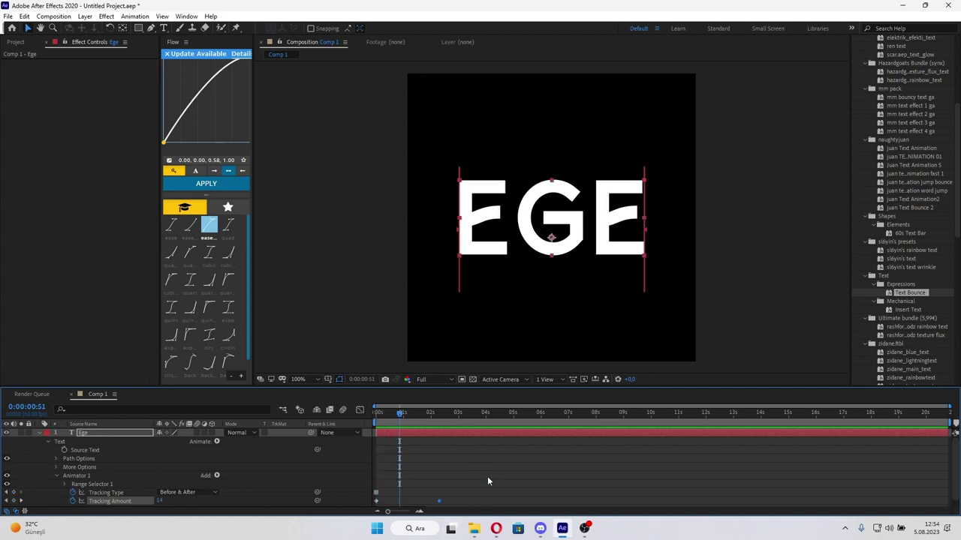
Apply a Flow ease to the tracking keyframes and delete Range Selector 1.
{"action": "left_click_drag", "start_coordinate": [355, 508], "coordinate": [352, 508]}
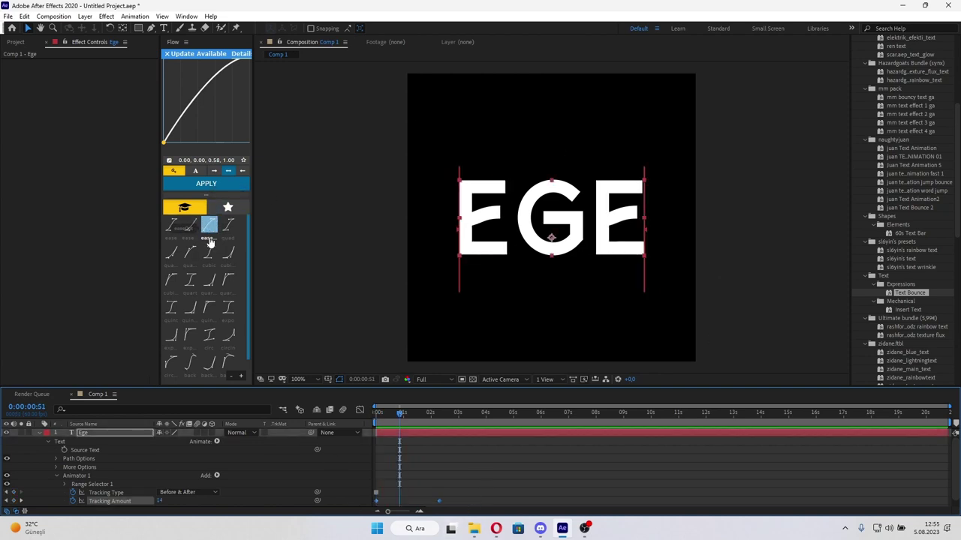
{"action": "left_click", "coordinate": [190, 224]}
{"action": "left_click", "coordinate": [207, 184]}
{"action": "key", "text": "space"}
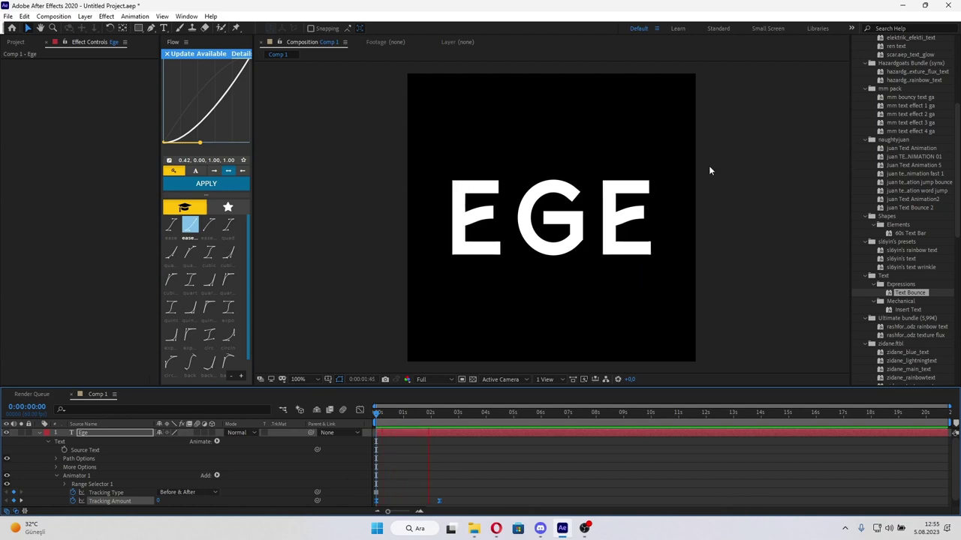
{"action": "key", "text": "space"}
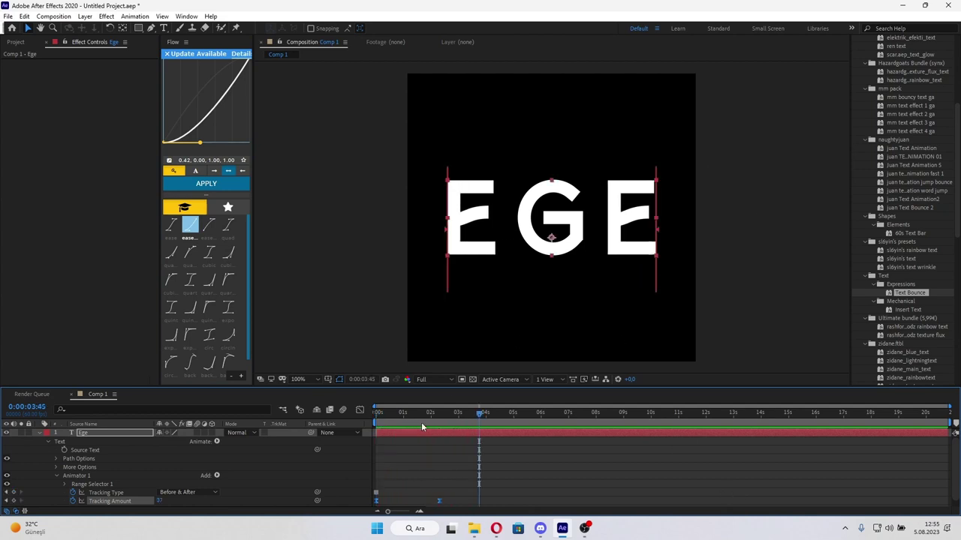
{"action": "key", "text": "Delete"}
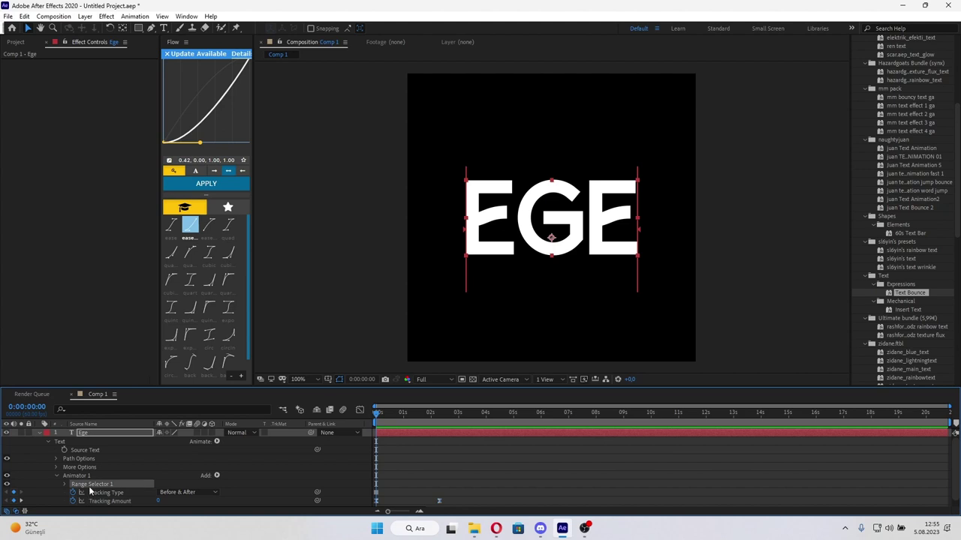
{"action": "left_click", "coordinate": [60, 443]}
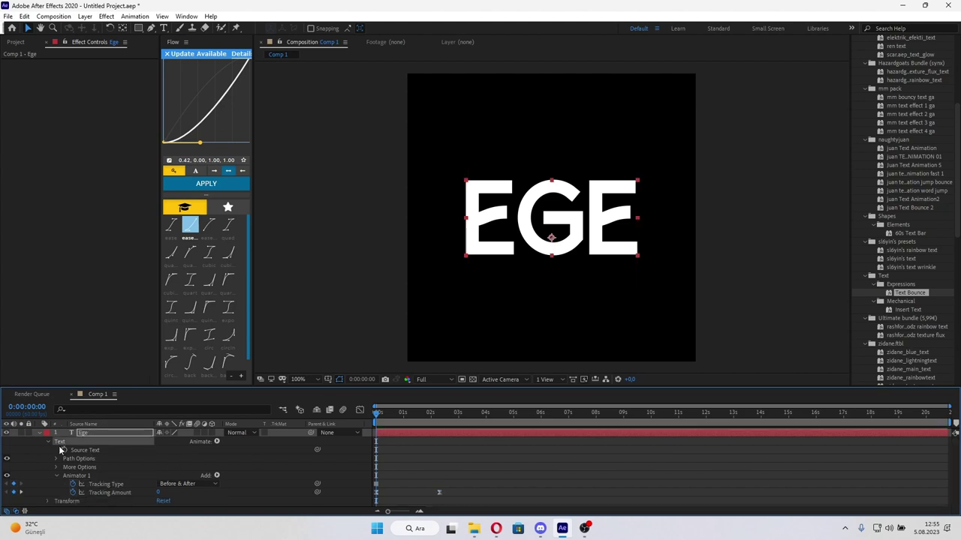
Delete the tracking animator from the Ege layer.
{"action": "left_click", "coordinate": [86, 476]}
{"action": "key", "text": "Delete"}
{"action": "scroll", "coordinate": [951, 173], "scroll_direction": "up", "scroll_amount": 5}
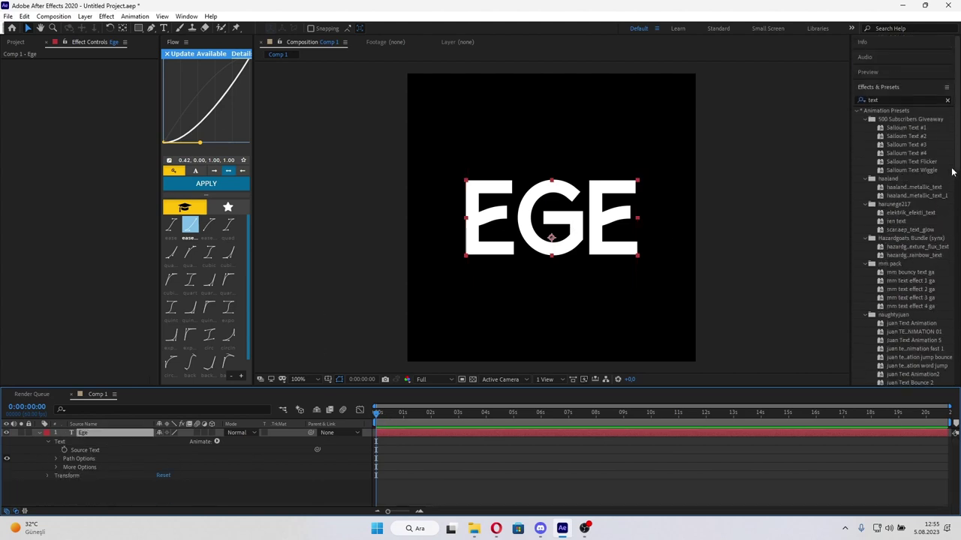
Find Sapphire Render's S_TextureFlux in Effects & Presets and drag it onto EGE.
{"action": "left_click", "coordinate": [911, 100]}
{"action": "type", "text": "f"}
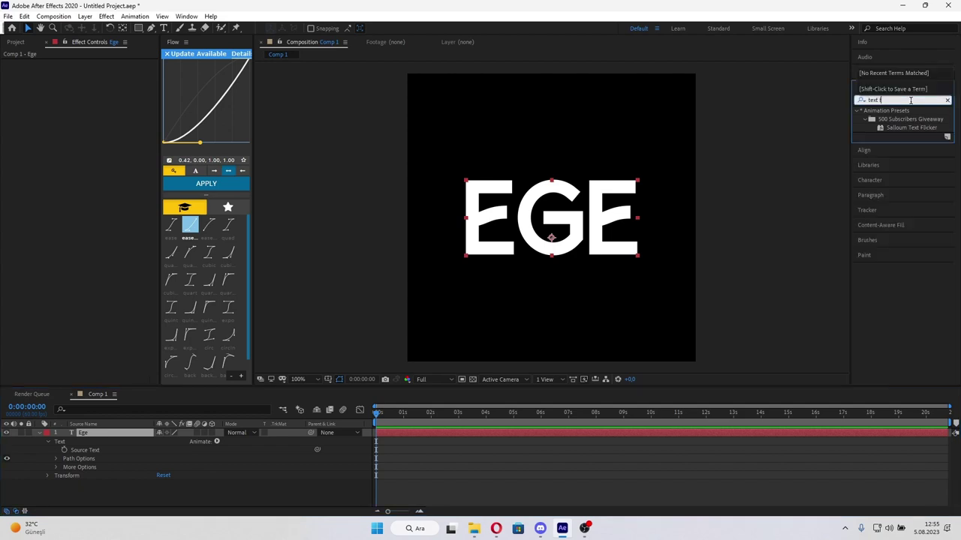
{"action": "key", "text": "BackSpace"}
{"action": "key", "text": "BackSpace"}
{"action": "scroll", "coordinate": [911, 208], "scroll_direction": "down", "scroll_amount": 5}
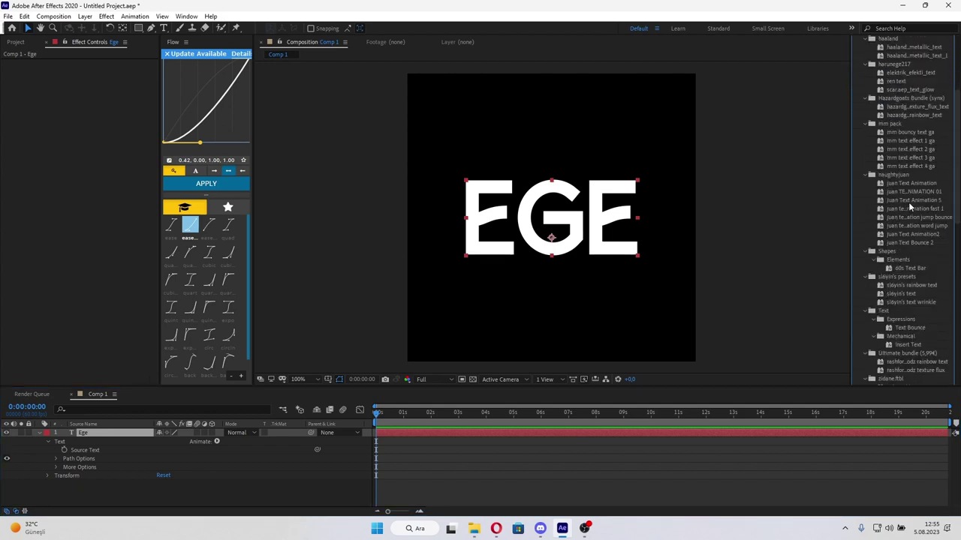
{"action": "scroll", "coordinate": [924, 211], "scroll_direction": "down", "scroll_amount": 5}
{"action": "scroll", "coordinate": [929, 218], "scroll_direction": "down", "scroll_amount": 5}
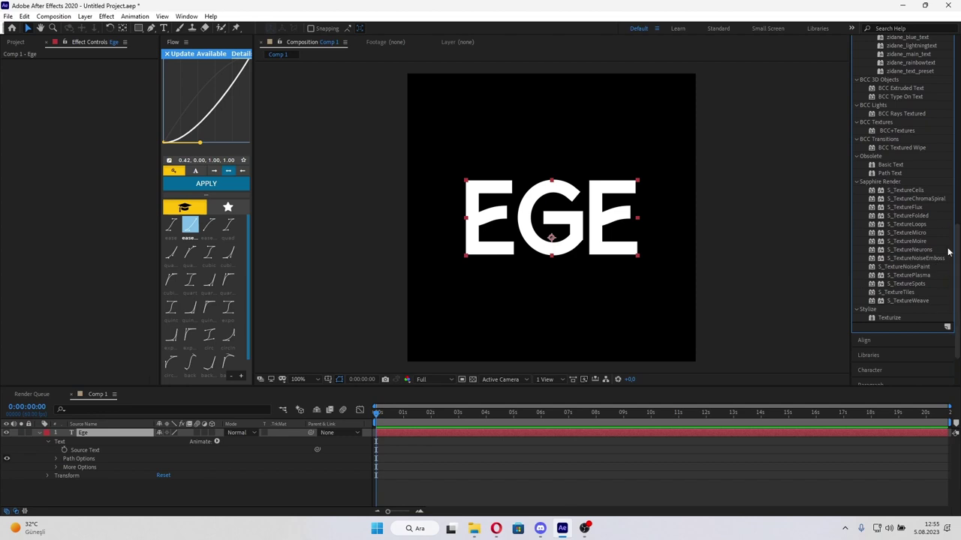
{"action": "left_click", "coordinate": [912, 207]}
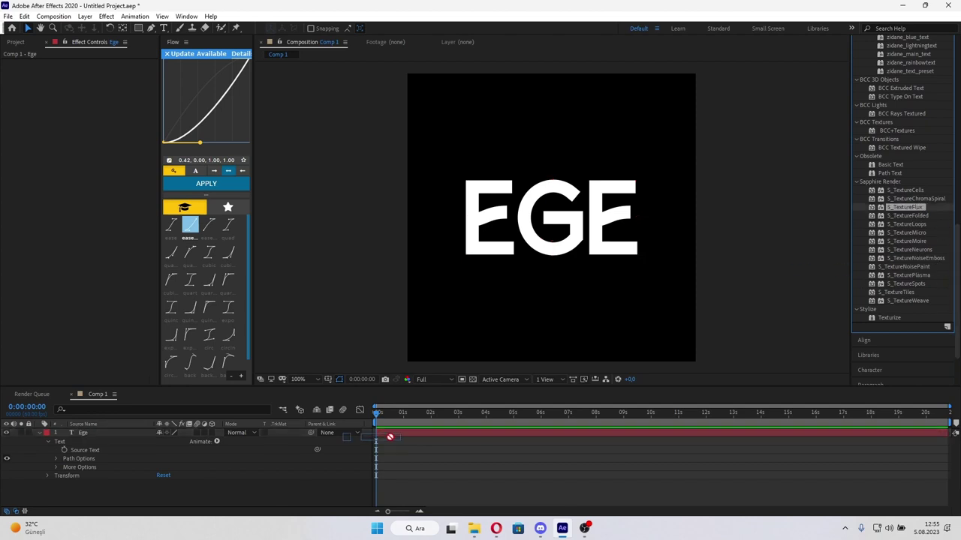
{"action": "left_click_drag", "start_coordinate": [870, 276], "coordinate": [556, 218]}
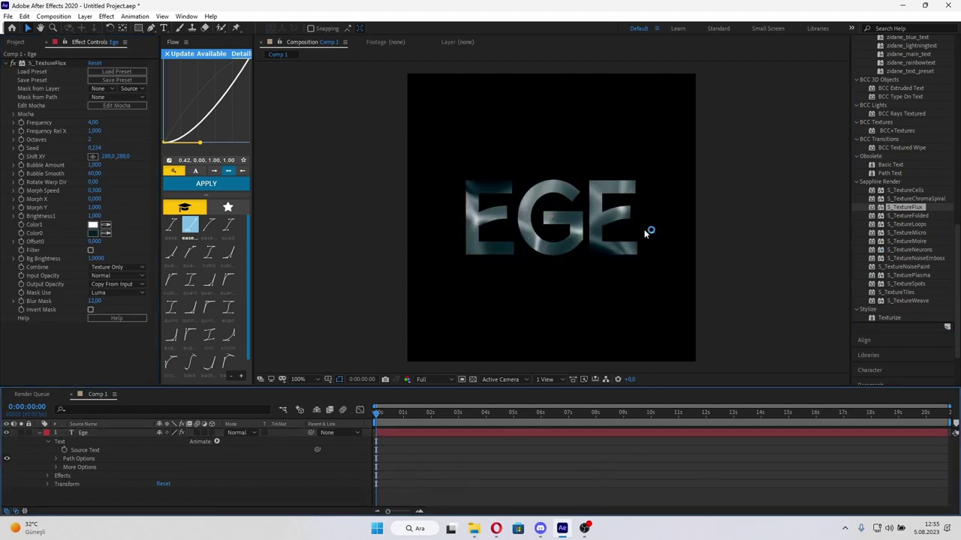
Set the S_TextureFlux Color0 to bright green 00FF2A.
{"action": "left_click", "coordinate": [92, 234]}
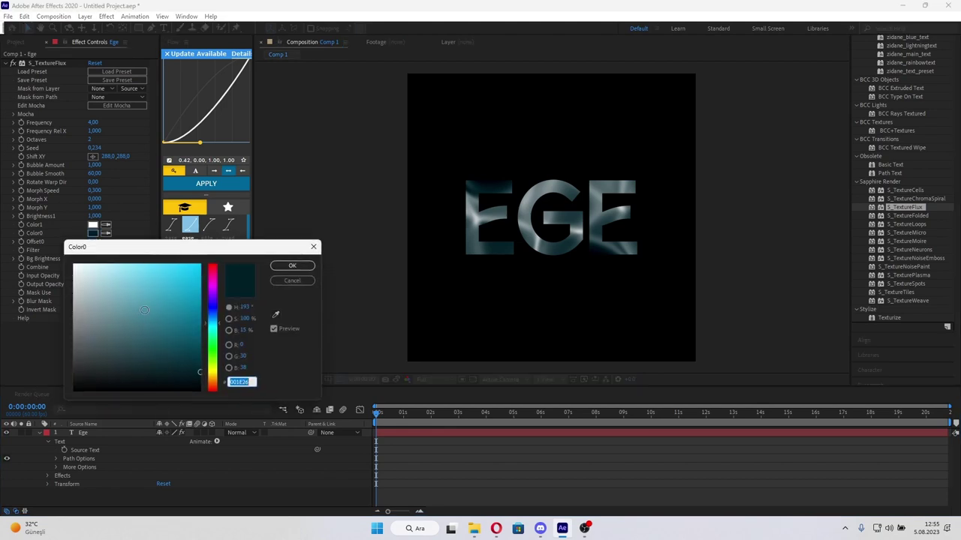
{"action": "left_click", "coordinate": [197, 267]}
{"action": "left_click_drag", "start_coordinate": [213, 324], "coordinate": [219, 350]}
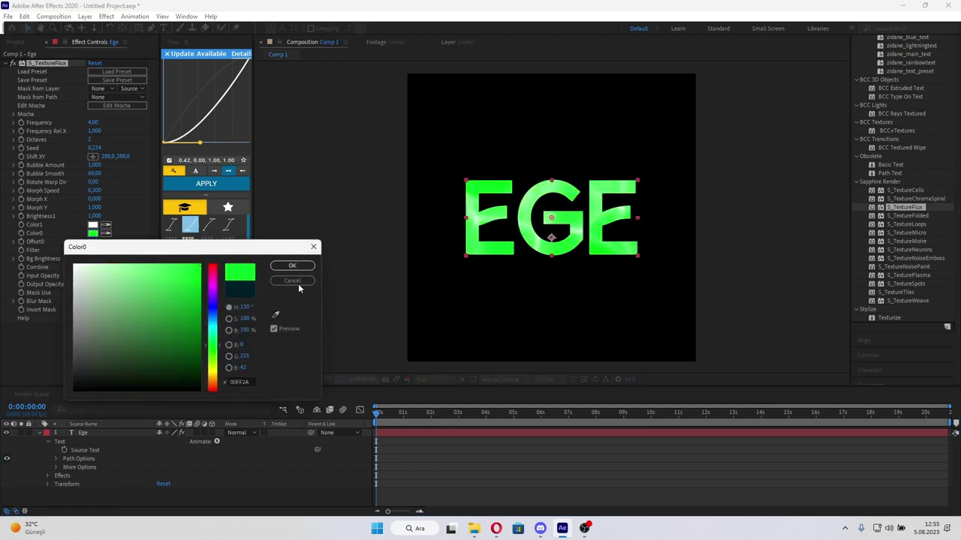
{"action": "left_click", "coordinate": [292, 266]}
Raise Frequency to 21.10, shift the pattern and set Frequency Rel X to 1.260.
{"action": "mouse_move", "coordinate": [93, 122]}
{"action": "left_mouse_down"}
{"action": "mouse_move", "coordinate": [196, 124]}
{"action": "mouse_move", "coordinate": [180, 124]}
{"action": "left_mouse_up"}
{"action": "left_click_drag", "start_coordinate": [552, 219], "coordinate": [511, 198]}
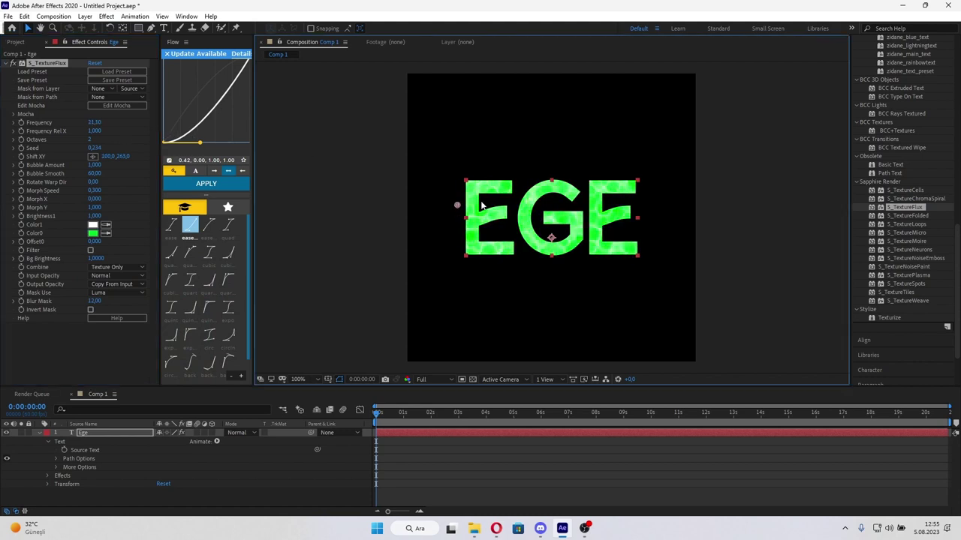
{"action": "left_click", "coordinate": [91, 140]}
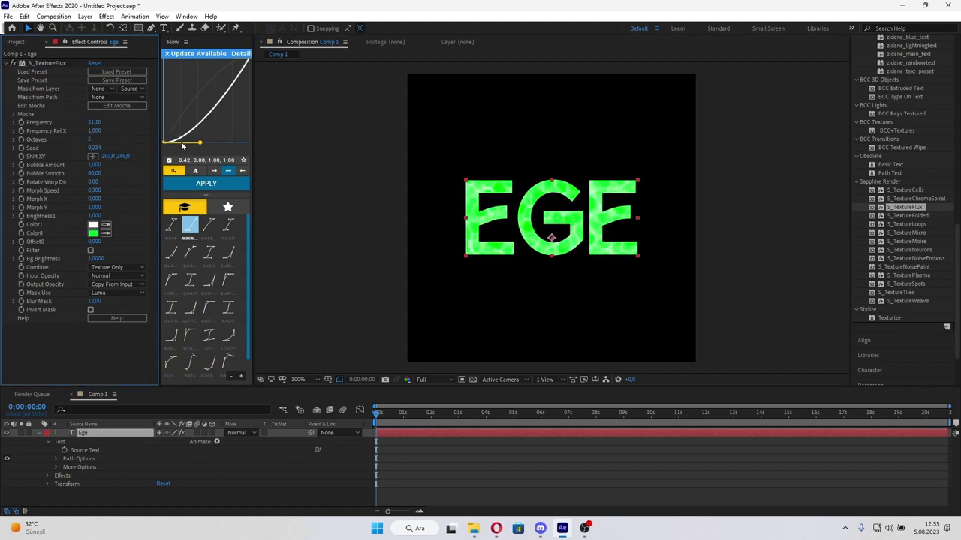
{"action": "left_click", "coordinate": [92, 140]}
{"action": "left_click_drag", "start_coordinate": [103, 132], "coordinate": [86, 148]}
{"action": "left_click", "coordinate": [450, 488]}
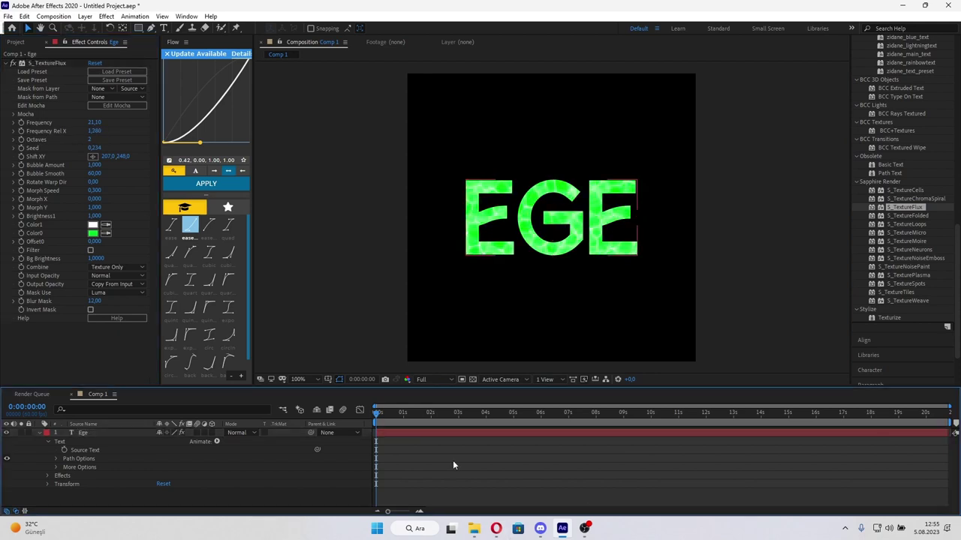
{"action": "left_click", "coordinate": [383, 438]}
Pre-compose the green EGE text layer into Ege Comp 1.
{"action": "key", "text": "ctrl+shift+c"}
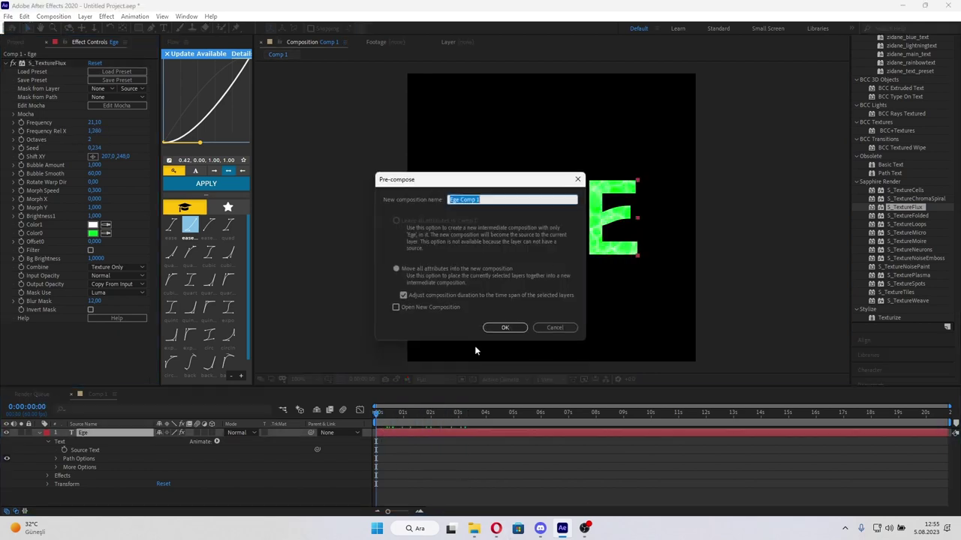
{"action": "key", "text": "Return"}
{"action": "scroll", "coordinate": [832, 235], "scroll_direction": "up", "scroll_amount": 5}
{"action": "scroll", "coordinate": [901, 221], "scroll_direction": "down", "scroll_amount": 2}
{"action": "scroll", "coordinate": [721, 222], "scroll_direction": "down", "scroll_amount": 2}
{"action": "scroll", "coordinate": [722, 223], "scroll_direction": "down", "scroll_amount": 6}
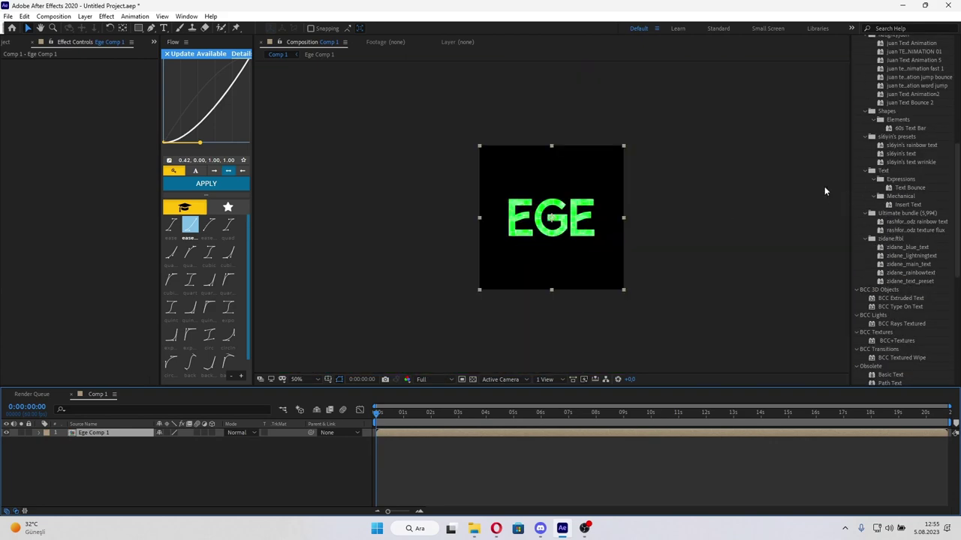
{"action": "scroll", "coordinate": [659, 197], "scroll_direction": "up", "scroll_amount": 2}
{"action": "scroll", "coordinate": [870, 201], "scroll_direction": "up", "scroll_amount": 10}
Apply Deep Glow to Ege Comp 1 with Radius 25, then switch the effect off.
{"action": "left_click", "coordinate": [893, 100]}
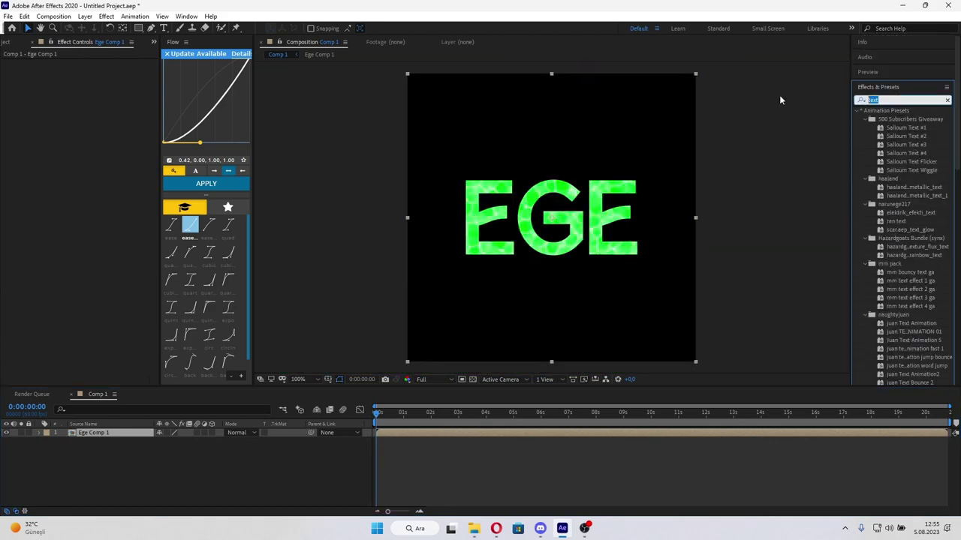
{"action": "type", "text": "dee"}
{"action": "left_click_drag", "start_coordinate": [903, 148], "coordinate": [420, 439]}
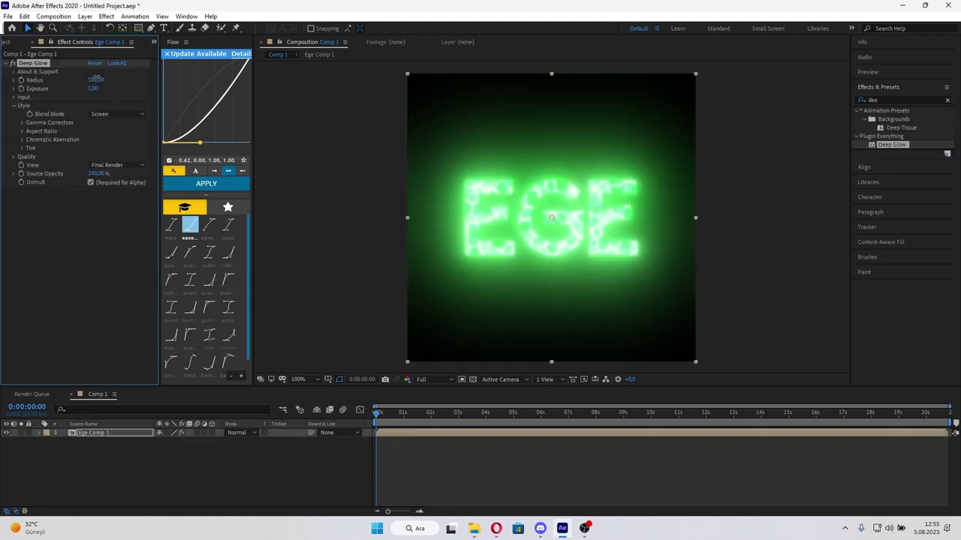
{"action": "left_click", "coordinate": [94, 79]}
{"action": "type", "text": "25"}
{"action": "key", "text": "Return"}
{"action": "left_click", "coordinate": [465, 398]}
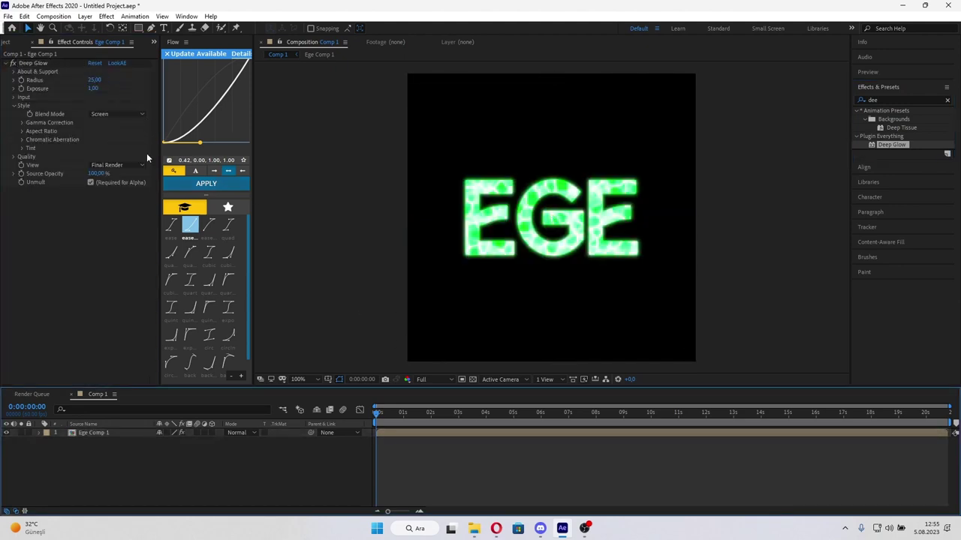
{"action": "left_click", "coordinate": [13, 63]}
Try Sapphire S_Glow on Ege Comp 1 with lower brightness, delete it, and re-enable Deep Glow.
{"action": "left_click", "coordinate": [901, 100]}
{"action": "type", "text": "s"}
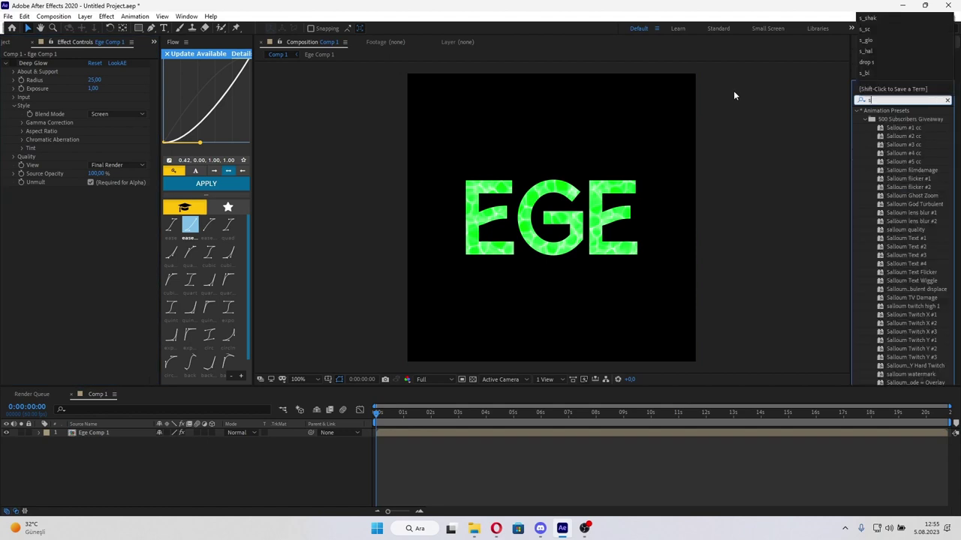
{"action": "type", "text": "_glo"}
{"action": "left_click_drag", "start_coordinate": [898, 119], "coordinate": [391, 435]}
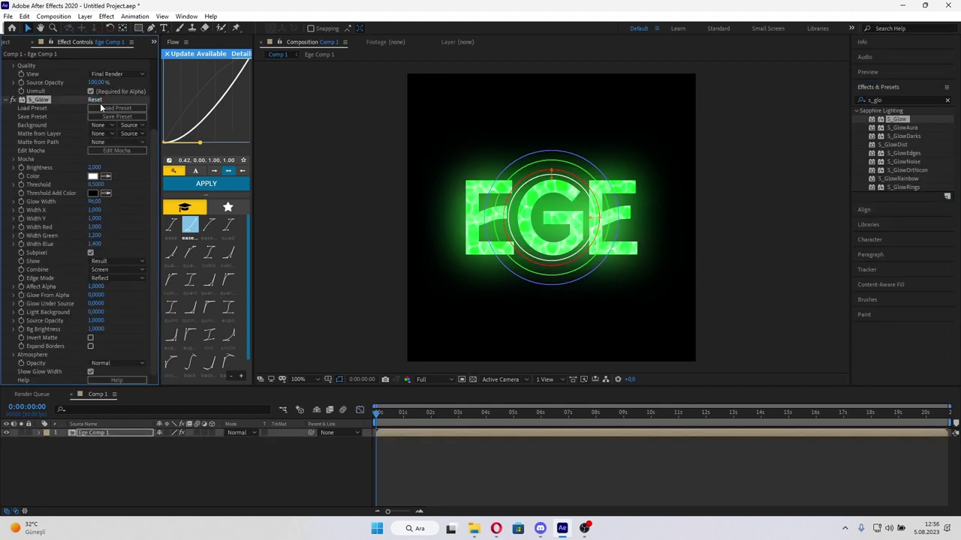
{"action": "left_click_drag", "start_coordinate": [90, 167], "coordinate": [84, 167]}
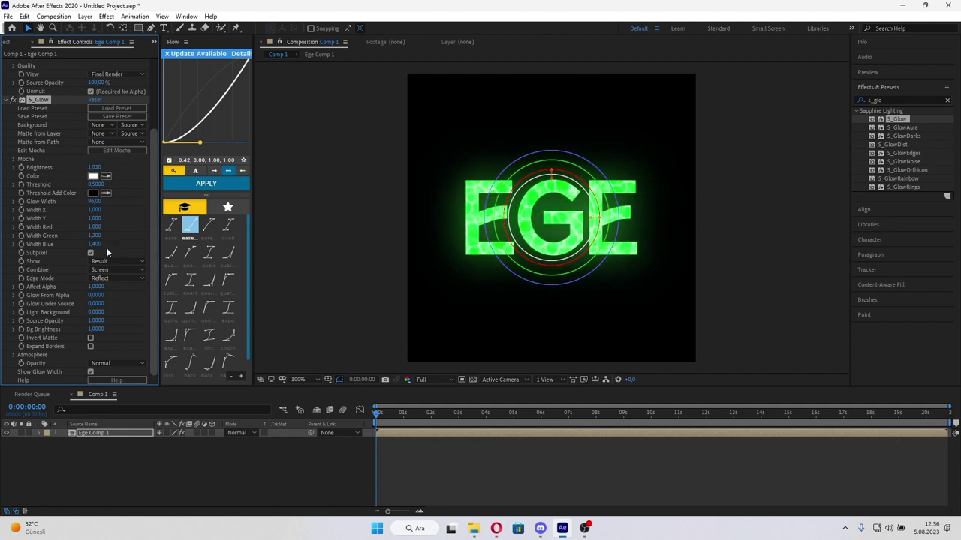
{"action": "key", "text": "Delete"}
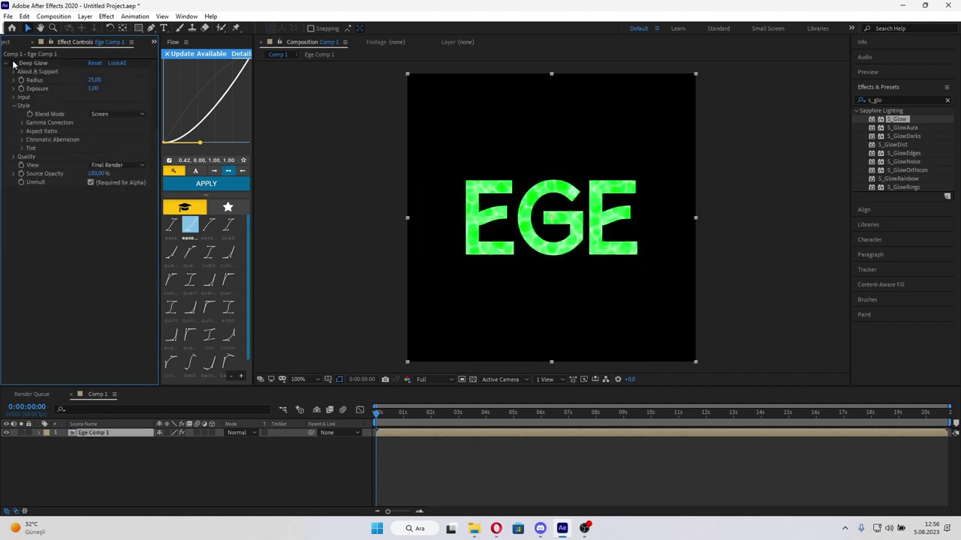
{"action": "left_click", "coordinate": [13, 63]}
{"action": "left_click", "coordinate": [486, 471]}
{"action": "double_click", "coordinate": [883, 100]}
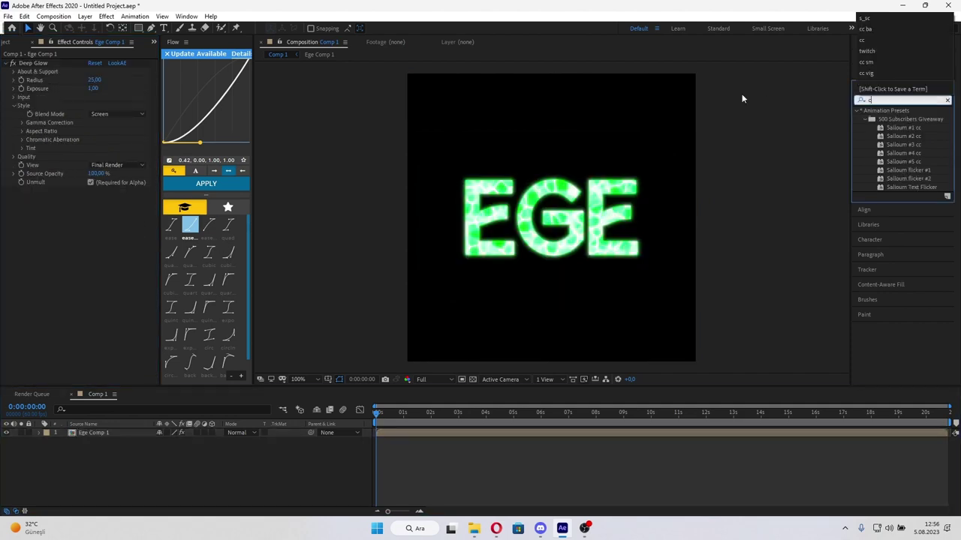
Apply CC Smear to Ege Comp 1, pulling the first E down toward the frame bottom.
{"action": "type", "text": "cc sme"}
{"action": "left_click_drag", "start_coordinate": [890, 118], "coordinate": [391, 435]}
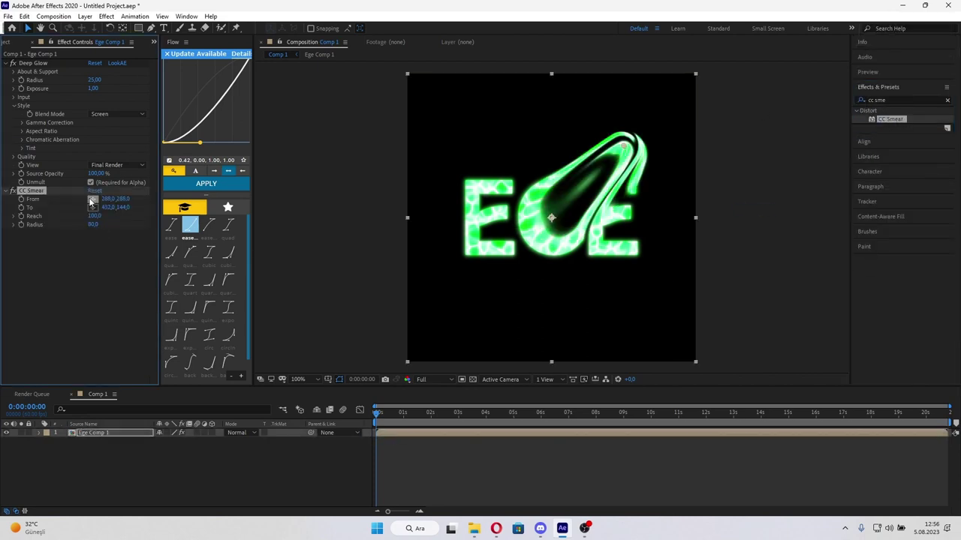
{"action": "left_click", "coordinate": [91, 199]}
{"action": "left_click", "coordinate": [484, 243]}
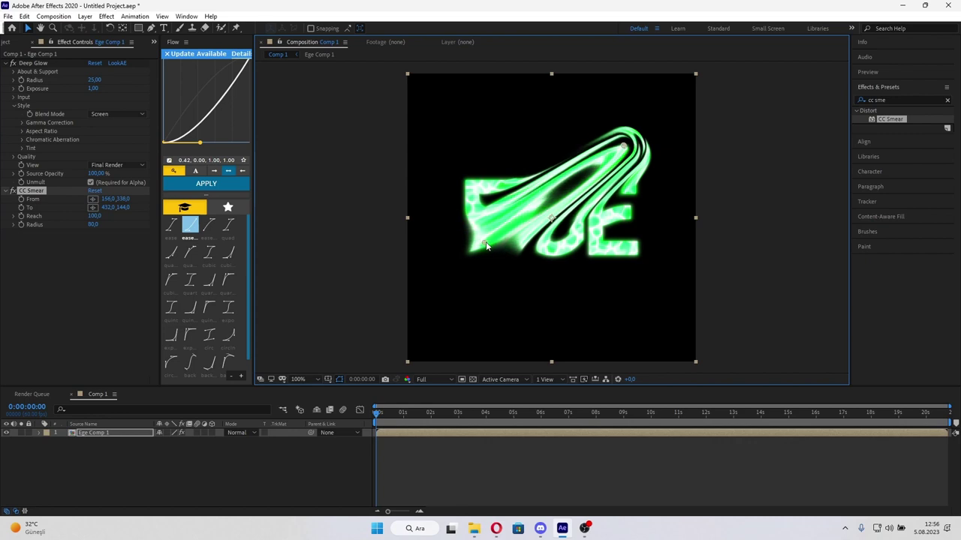
{"action": "left_click", "coordinate": [92, 208]}
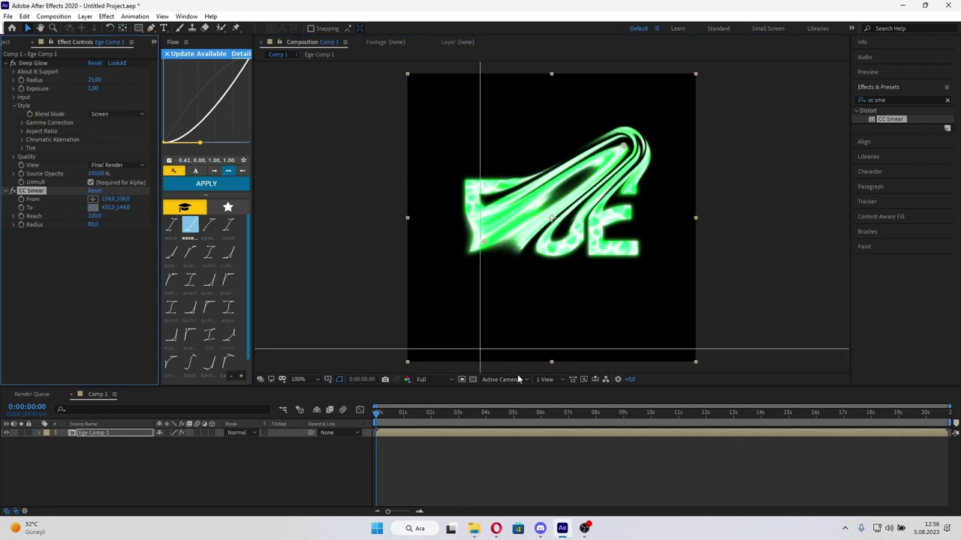
{"action": "left_click", "coordinate": [467, 373]}
{"action": "key", "text": "period"}
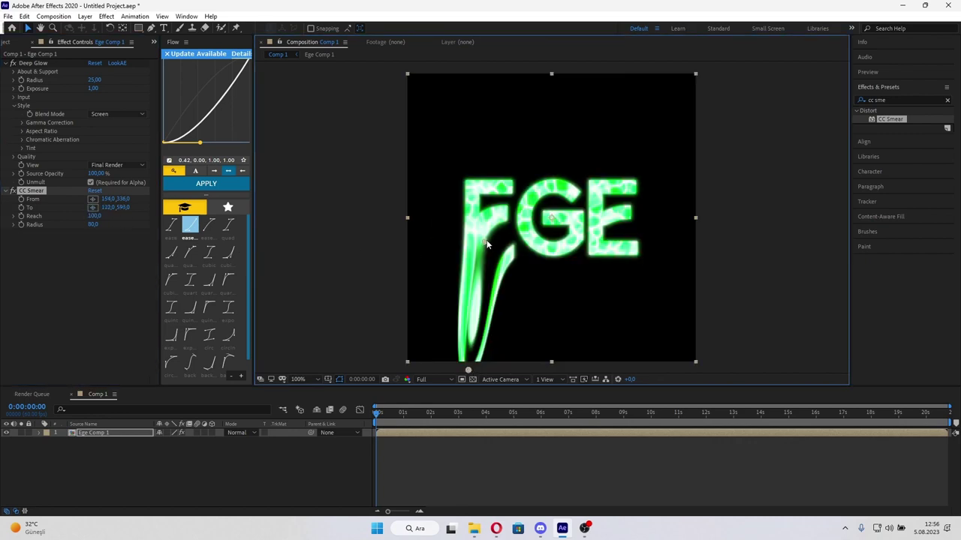
{"action": "left_click_drag", "start_coordinate": [486, 245], "coordinate": [473, 235]}
Duplicate it as CC Smear 2, smearing the G straight down.
{"action": "left_click", "coordinate": [31, 191]}
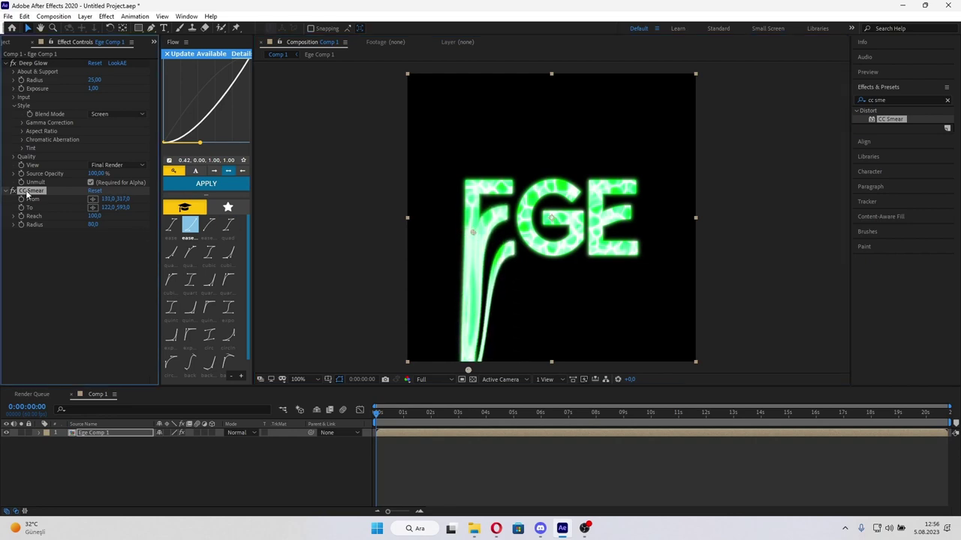
{"action": "right_click", "coordinate": [32, 190]}
{"action": "left_click", "coordinate": [51, 246]}
{"action": "left_click", "coordinate": [92, 241]}
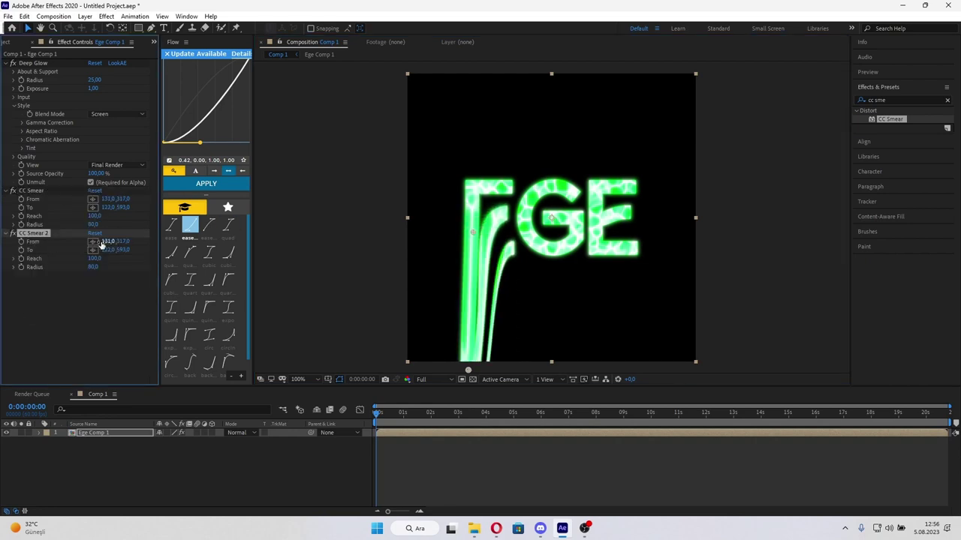
{"action": "left_click", "coordinate": [551, 218]}
{"action": "key", "text": "comma"}
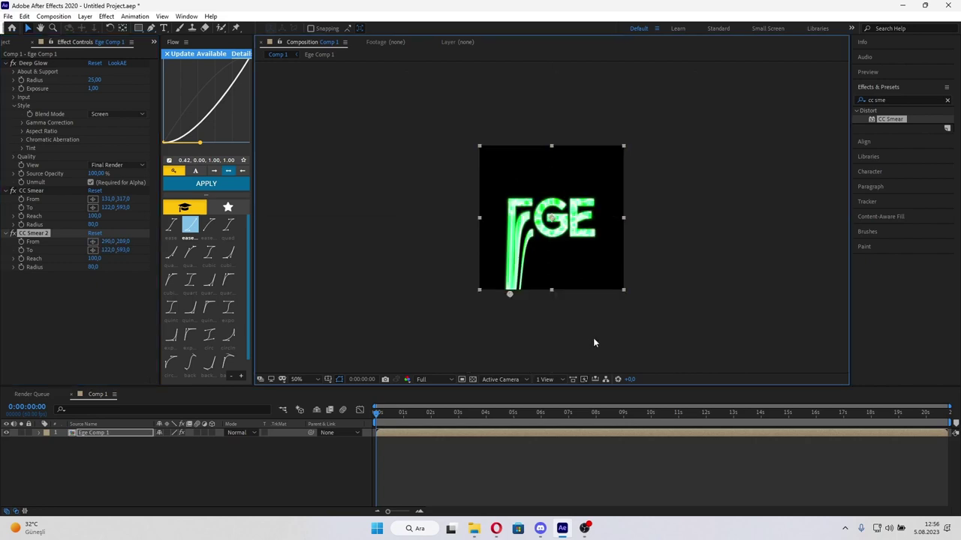
{"action": "left_click", "coordinate": [93, 249]}
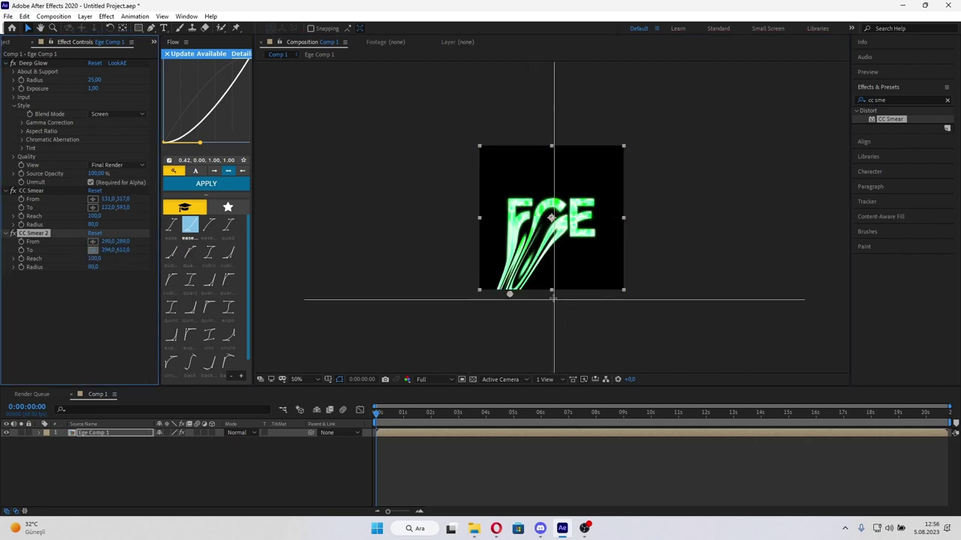
{"action": "left_click", "coordinate": [552, 295]}
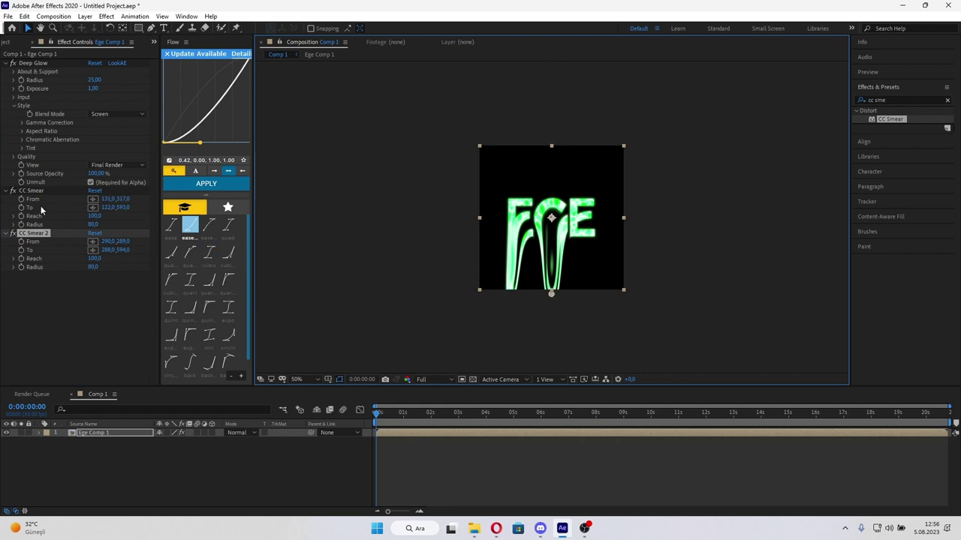
Duplicate again as CC Smear 3, smearing the last E downward, then return to frame one.
{"action": "right_click", "coordinate": [43, 236]}
{"action": "left_click", "coordinate": [83, 286]}
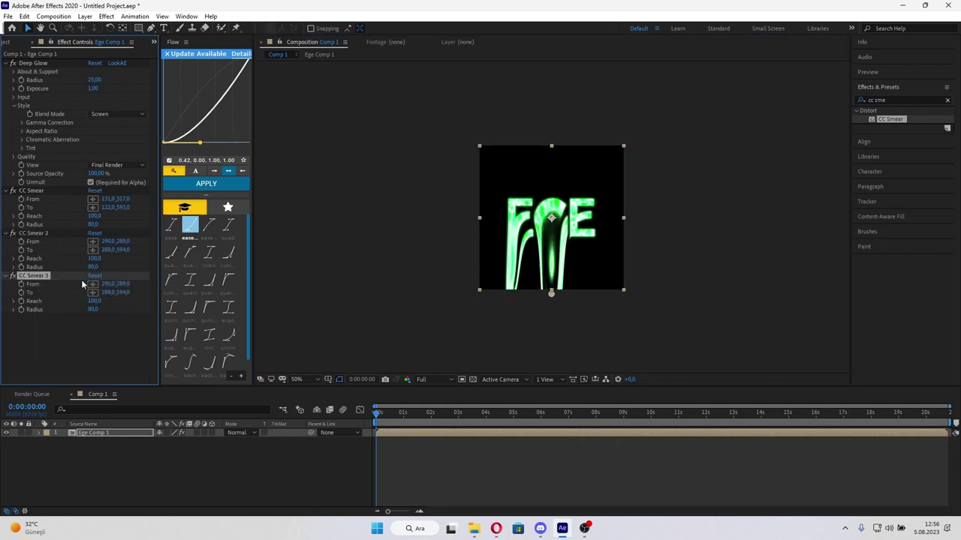
{"action": "left_click", "coordinate": [583, 232]}
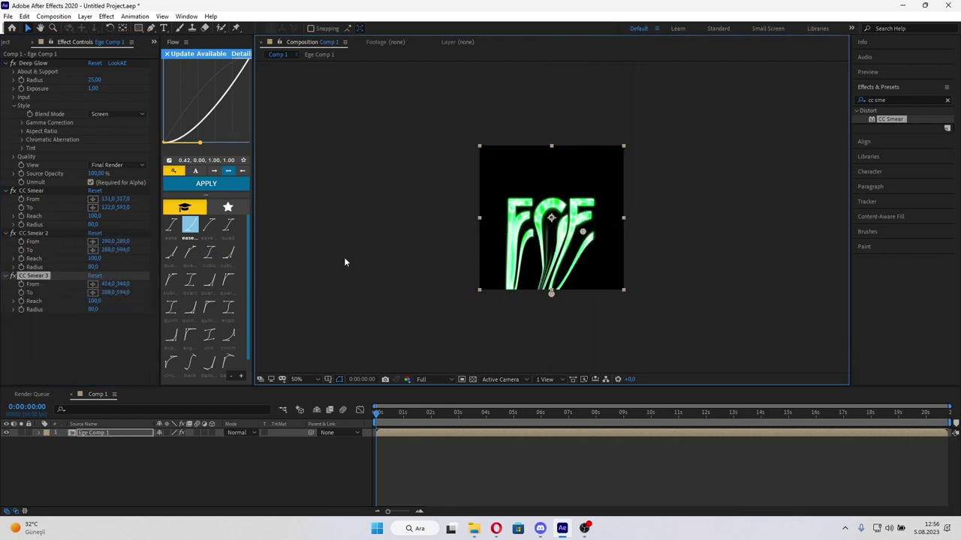
{"action": "left_click", "coordinate": [93, 292]}
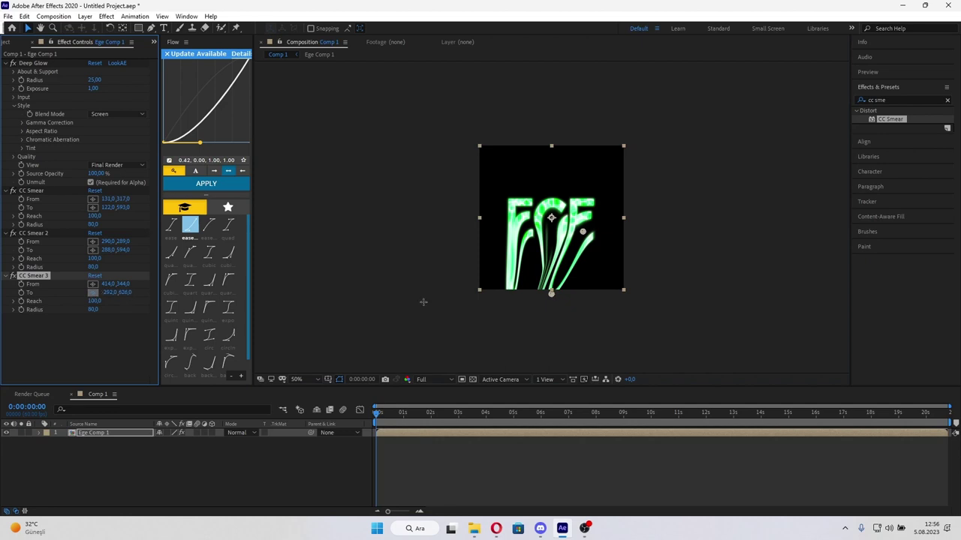
{"action": "left_click", "coordinate": [590, 293]}
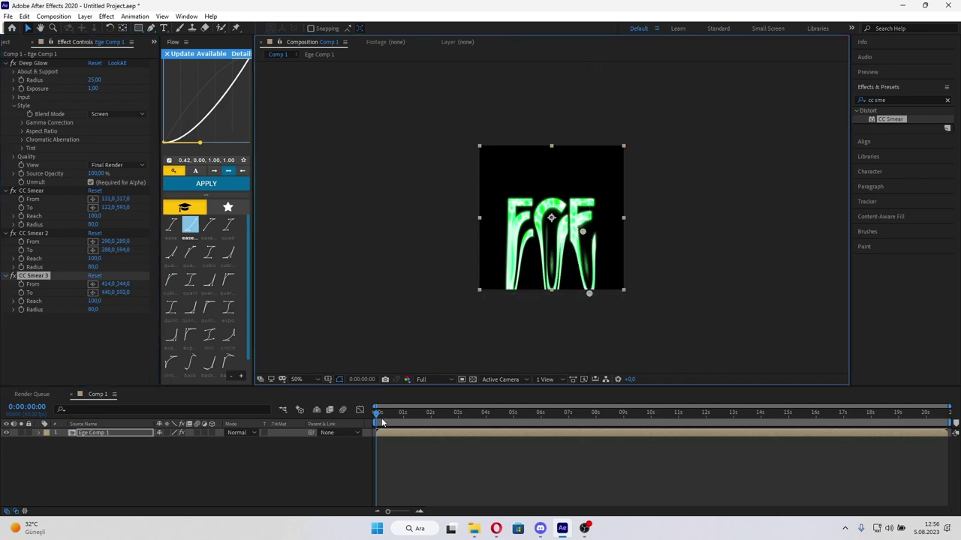
{"action": "left_click", "coordinate": [448, 414]}
{"action": "key", "text": "Home"}
Expand the layer's effects in the timeline and try adjusting the first smear's Reach and Radius.
{"action": "left_click", "coordinate": [39, 434]}
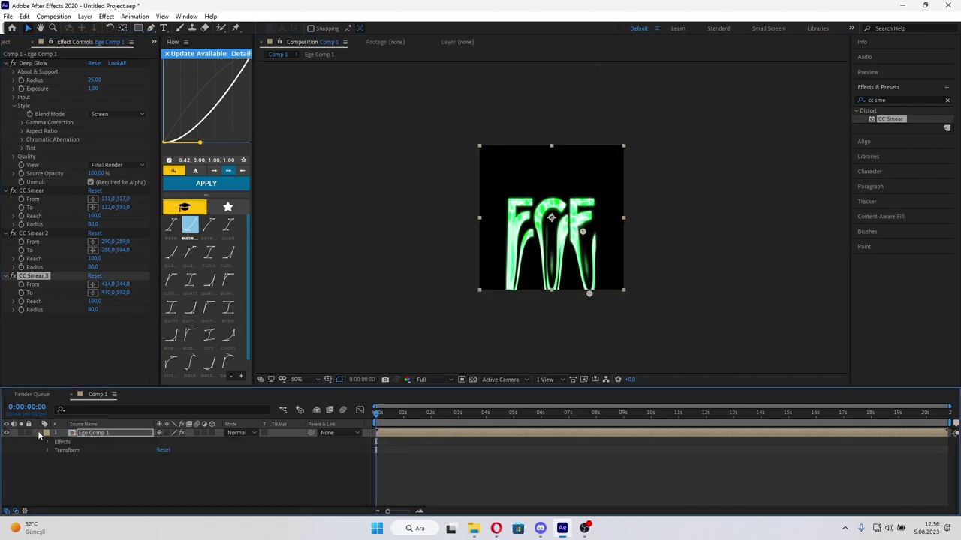
{"action": "left_click", "coordinate": [48, 442]}
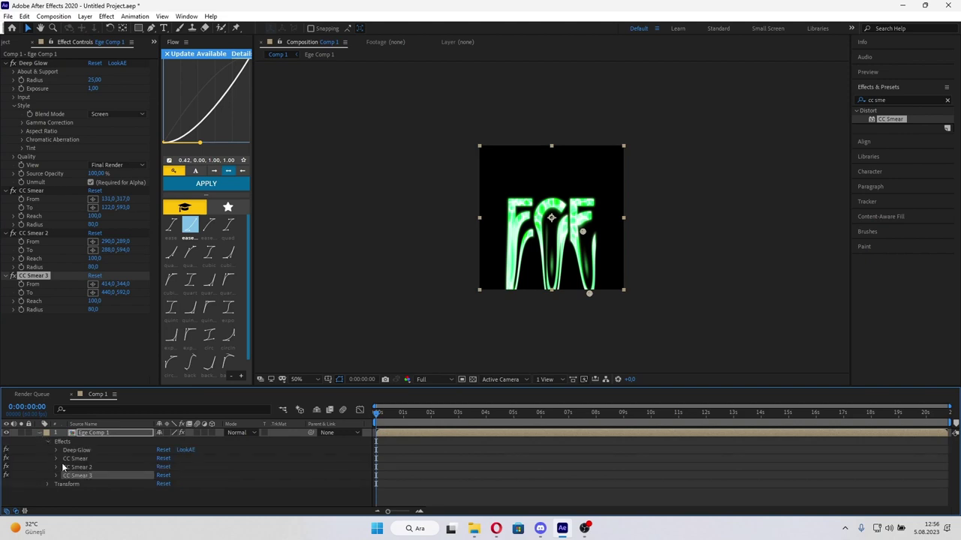
{"action": "left_click", "coordinate": [492, 468]}
{"action": "key", "text": "period"}
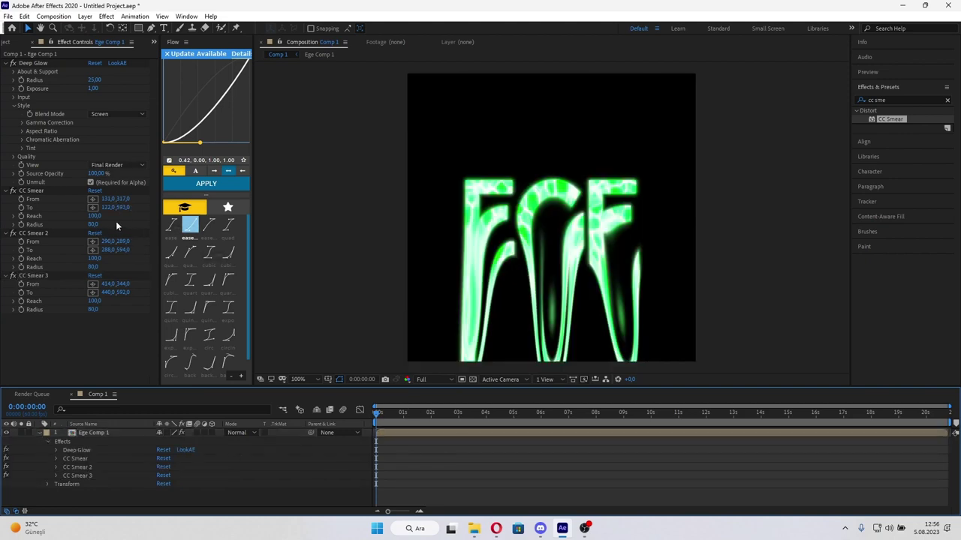
{"action": "mouse_move", "coordinate": [93, 216]}
{"action": "left_mouse_down"}
{"action": "mouse_move", "coordinate": [140, 231]}
{"action": "mouse_move", "coordinate": [93, 216]}
{"action": "mouse_move", "coordinate": [173, 224]}
{"action": "left_mouse_up"}
{"action": "mouse_move", "coordinate": [93, 224]}
{"action": "left_mouse_down"}
{"action": "mouse_move", "coordinate": [118, 257]}
{"action": "mouse_move", "coordinate": [74, 274]}
{"action": "mouse_move", "coordinate": [98, 270]}
{"action": "left_mouse_up"}
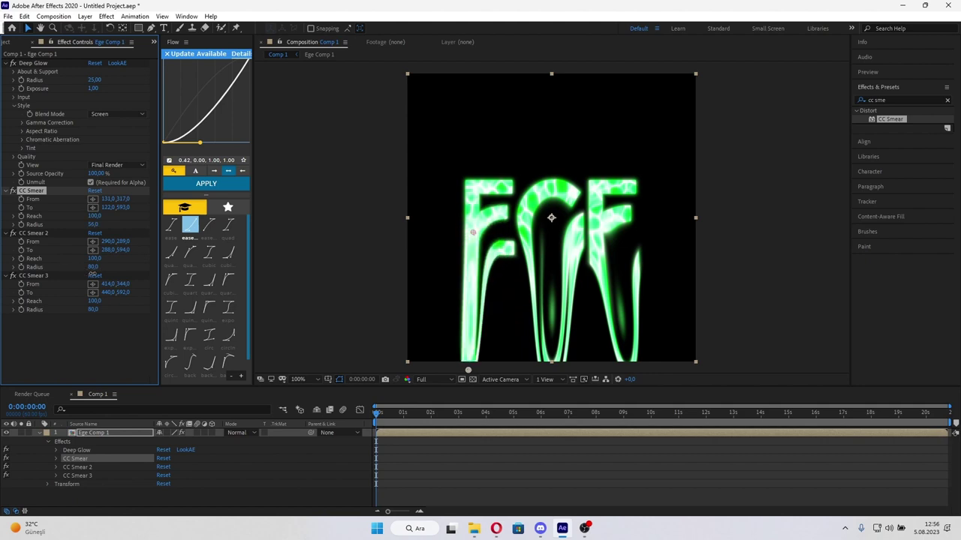
{"action": "left_click_drag", "start_coordinate": [93, 215], "coordinate": [22, 222]}
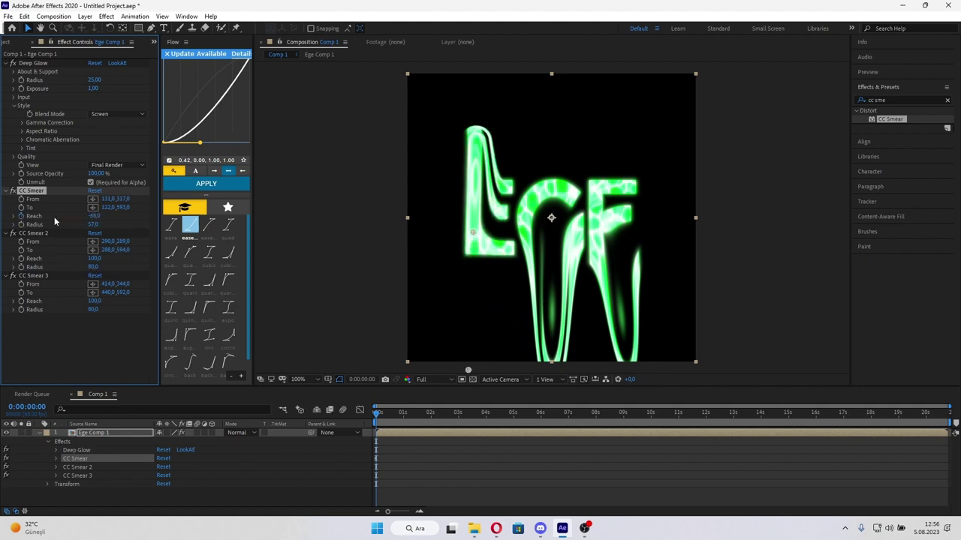
Set Reach to 0 on all three CC Smears and confirm Radius 57.
{"action": "left_click", "coordinate": [94, 216]}
{"action": "type", "text": "0"}
{"action": "key", "text": "Return"}
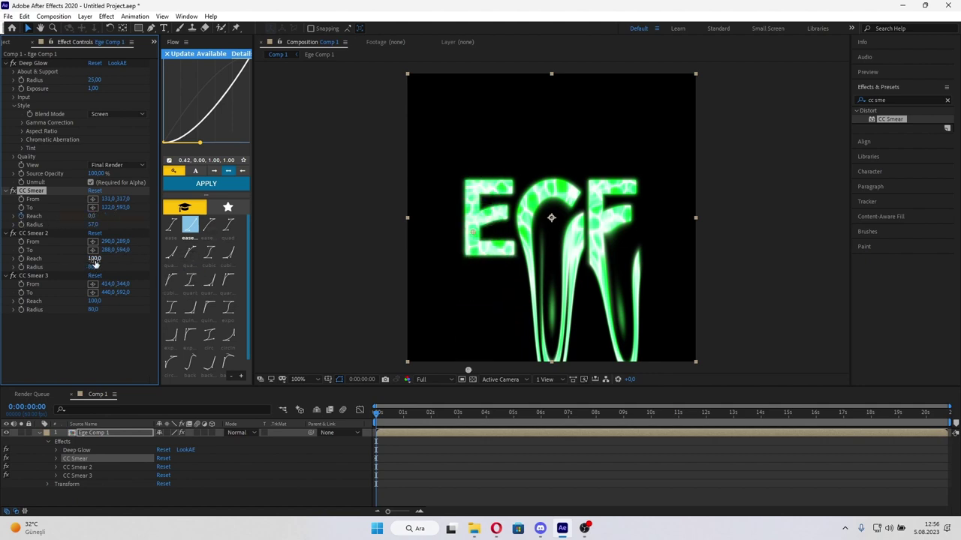
{"action": "type", "text": "0"}
{"action": "key", "text": "Return"}
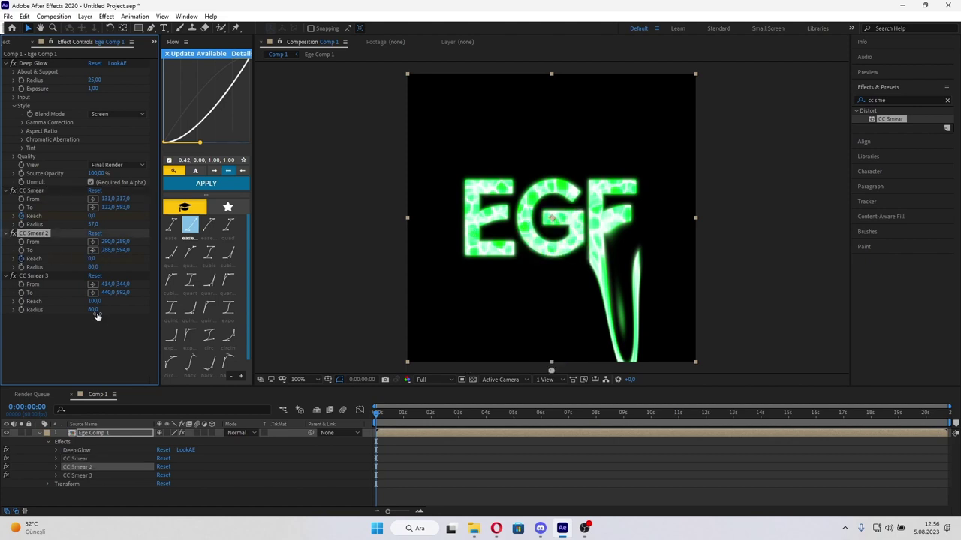
{"action": "type", "text": "0"}
{"action": "key", "text": "Return"}
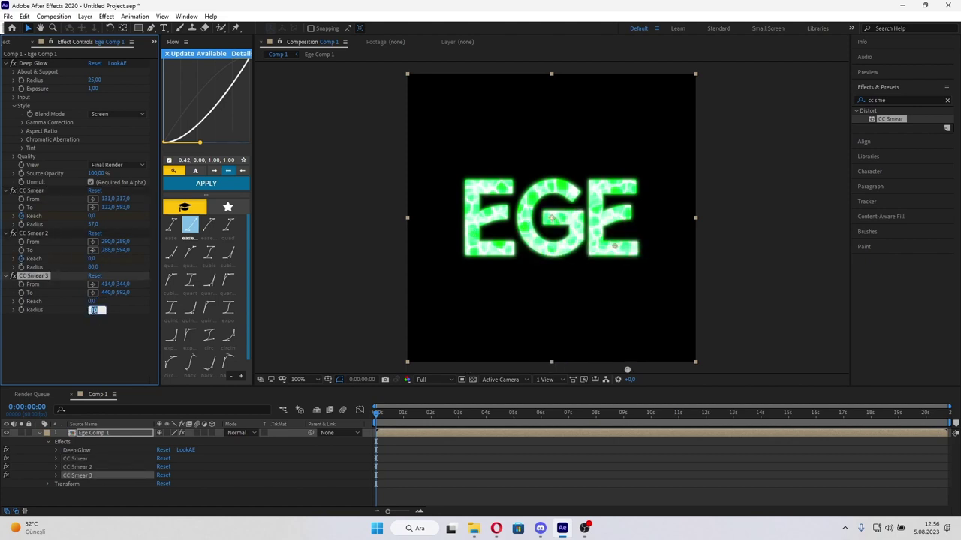
{"action": "type", "text": "57"}
{"action": "key", "text": "Return"}
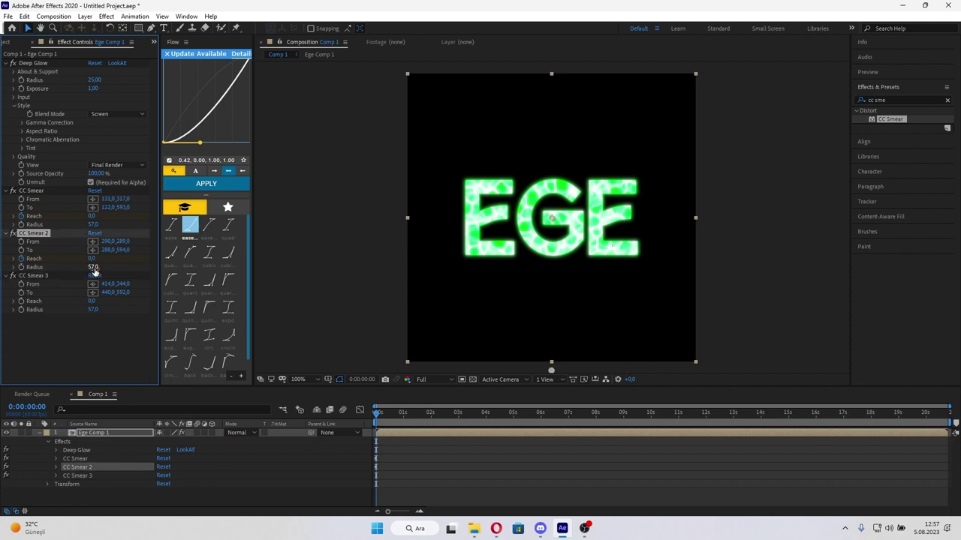
{"action": "left_click", "coordinate": [401, 414]}
Keyframe the three CC Smear Reach values from 0 at start to 666, 520 and 374 near 1:58.
{"action": "left_click_drag", "start_coordinate": [402, 413], "coordinate": [391, 413]}
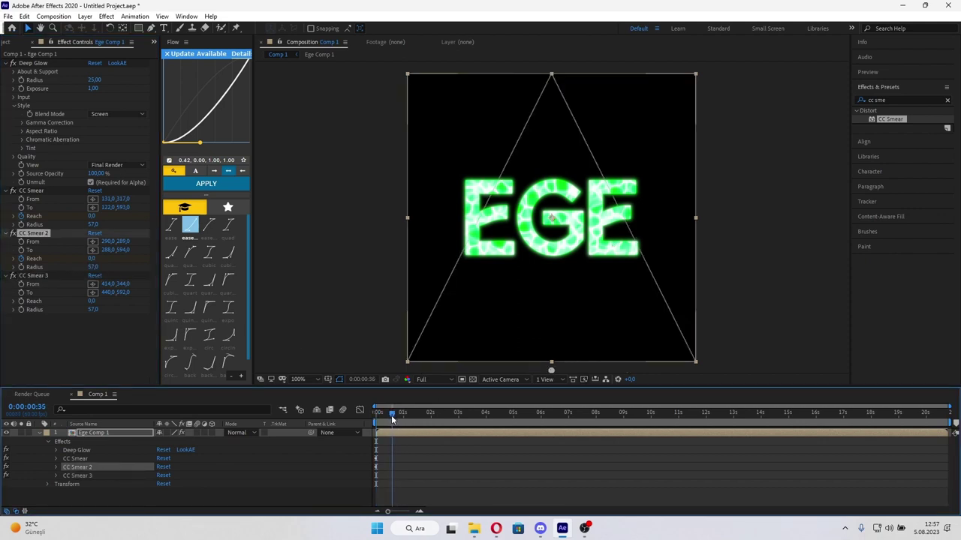
{"action": "left_click", "coordinate": [29, 301]}
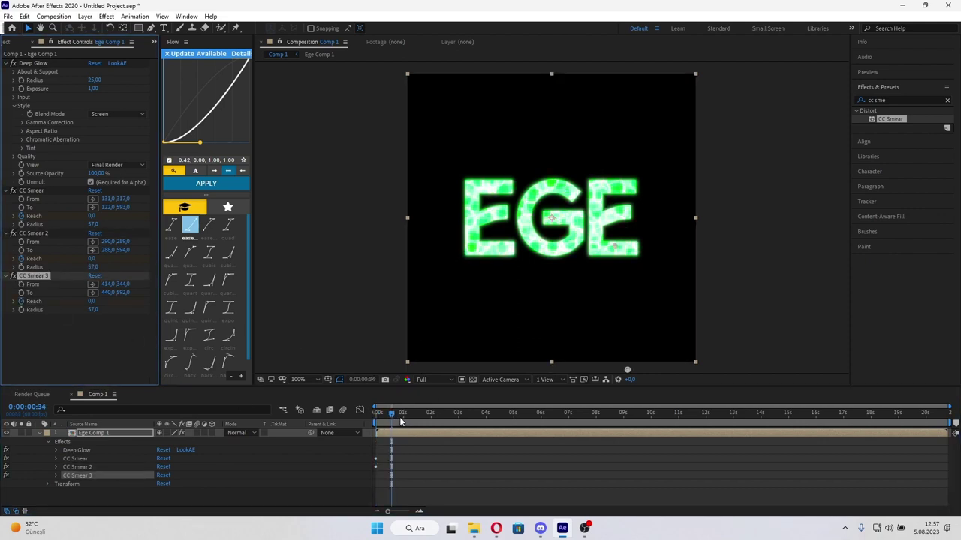
{"action": "left_click", "coordinate": [77, 467]}
{"action": "key", "text": "Home"}
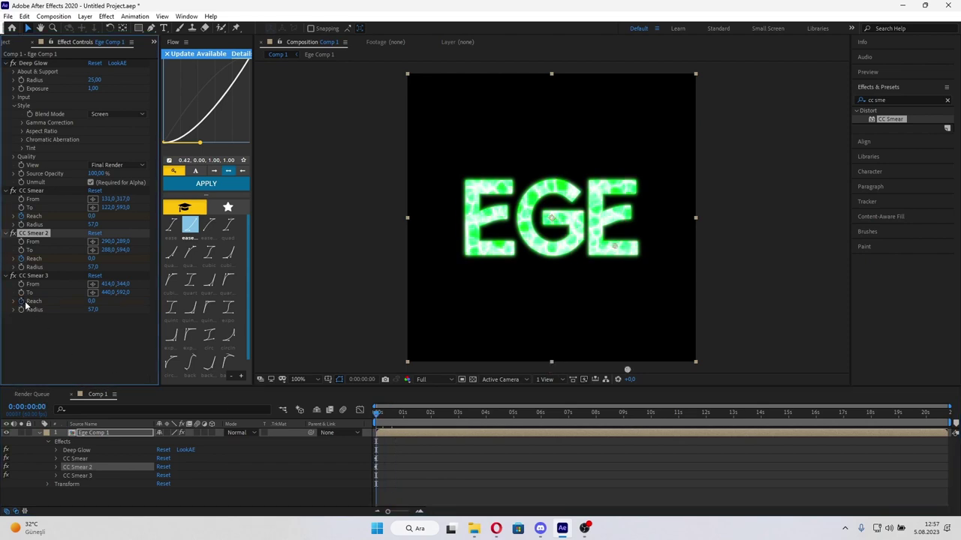
{"action": "left_click", "coordinate": [26, 304]}
{"action": "key", "text": "space"}
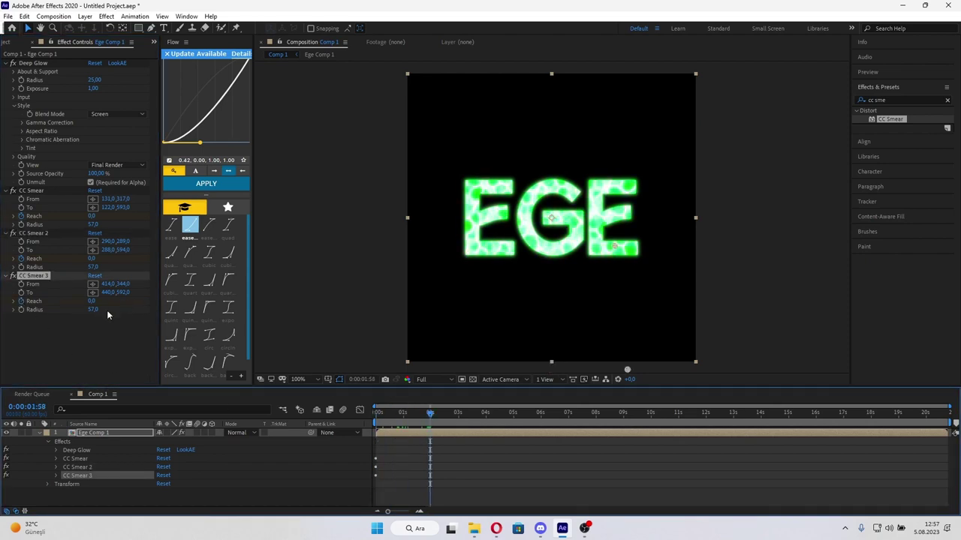
{"action": "mouse_move", "coordinate": [96, 301]}
{"action": "left_mouse_down"}
{"action": "mouse_move", "coordinate": [302, 341]}
{"action": "mouse_move", "coordinate": [260, 311]}
{"action": "left_mouse_up"}
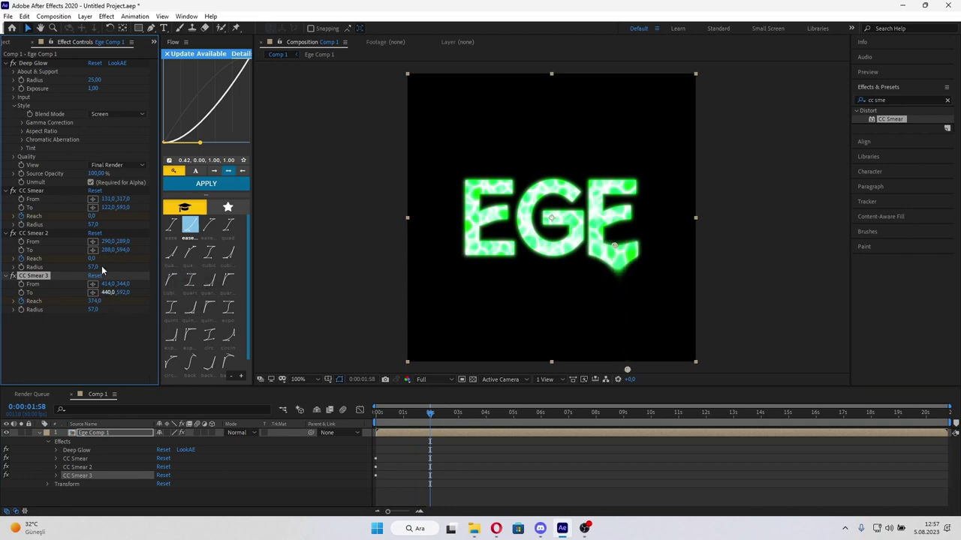
{"action": "type", "text": "374"}
{"action": "key", "text": "Return"}
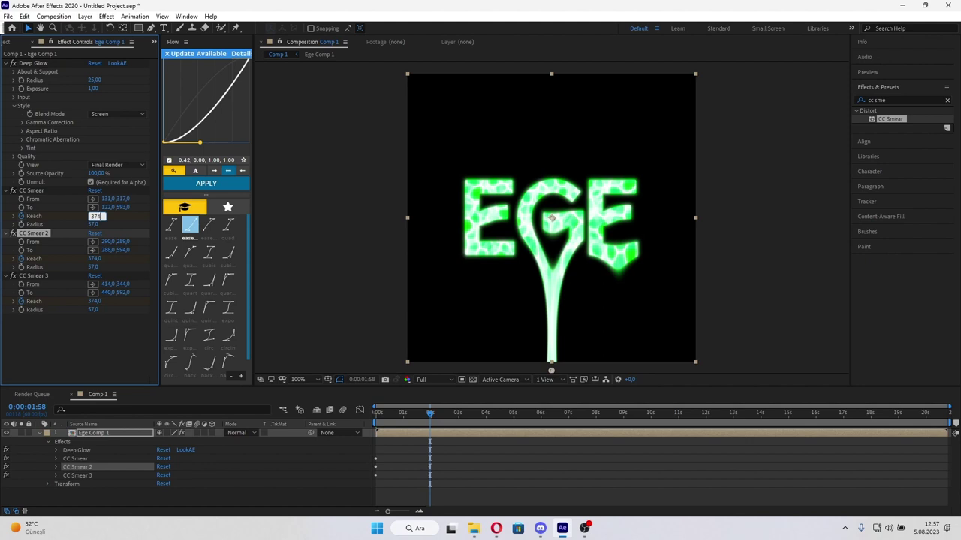
{"action": "key", "text": "Return"}
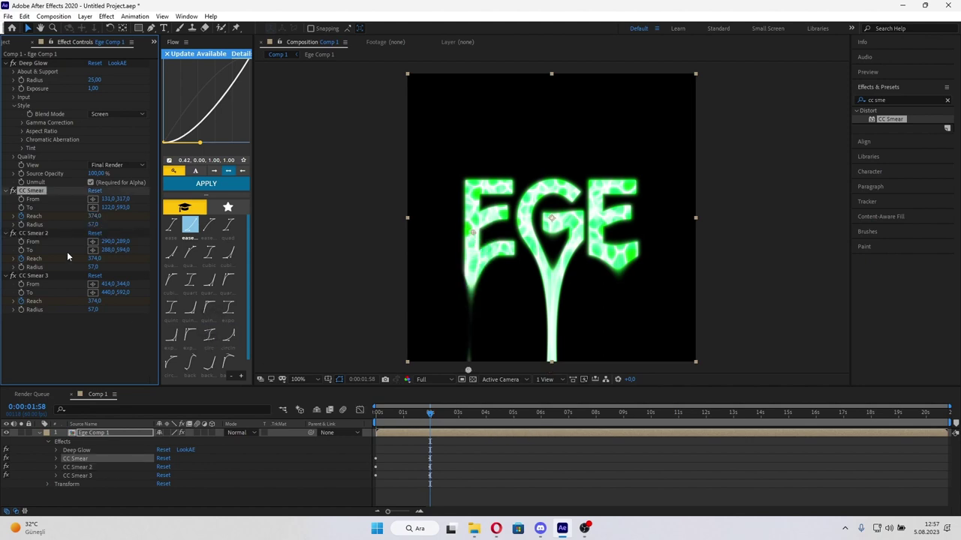
{"action": "left_click_drag", "start_coordinate": [96, 216], "coordinate": [256, 229]}
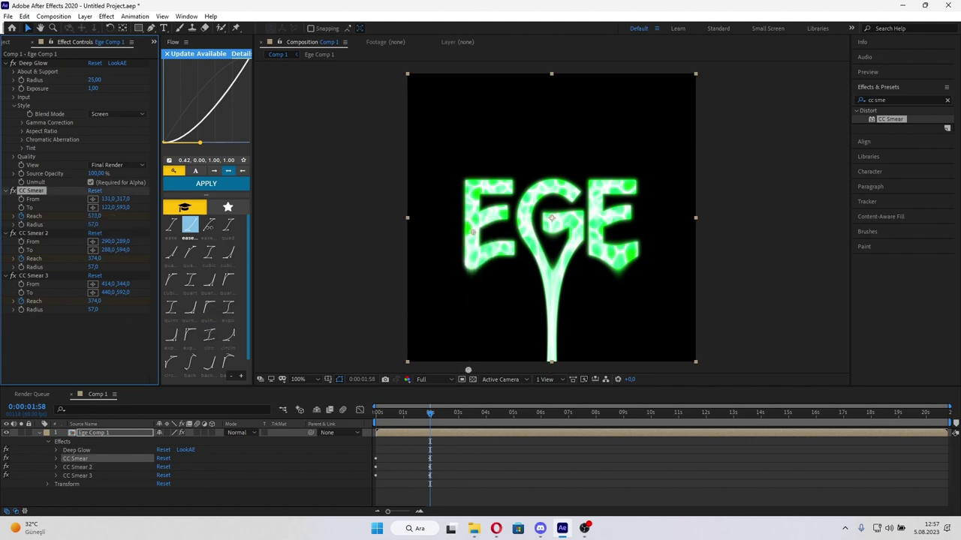
{"action": "left_click_drag", "start_coordinate": [94, 258], "coordinate": [45, 258]}
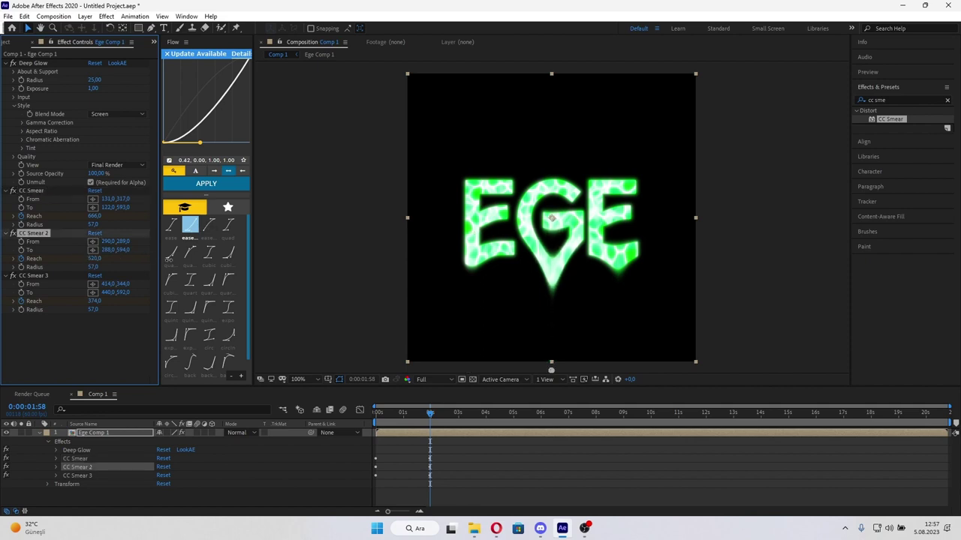
{"action": "key", "text": "Home"}
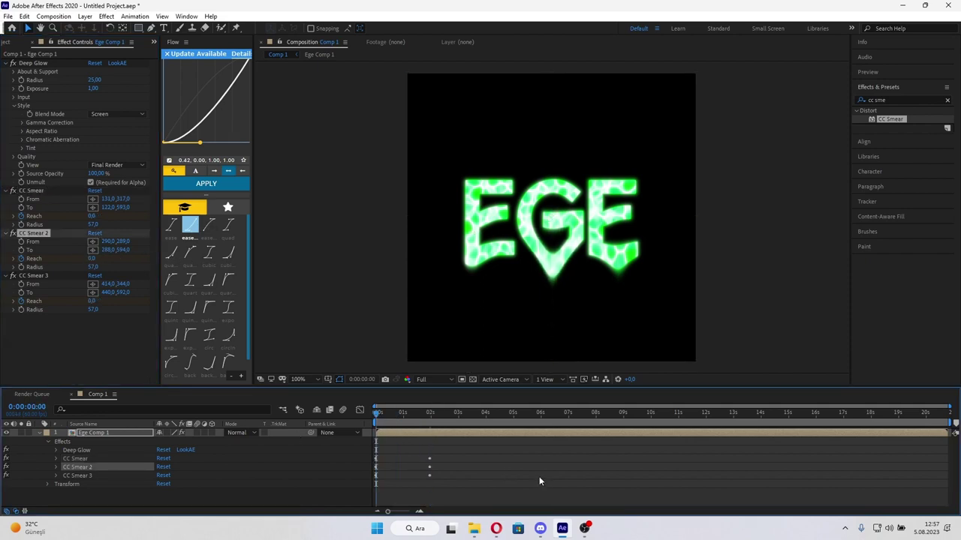
Apply a quad ease-in-out curve (0.48, 0.04, 0.52, 0.96) to CC Smear 3's Reach keyframes.
{"action": "key", "text": "space"}
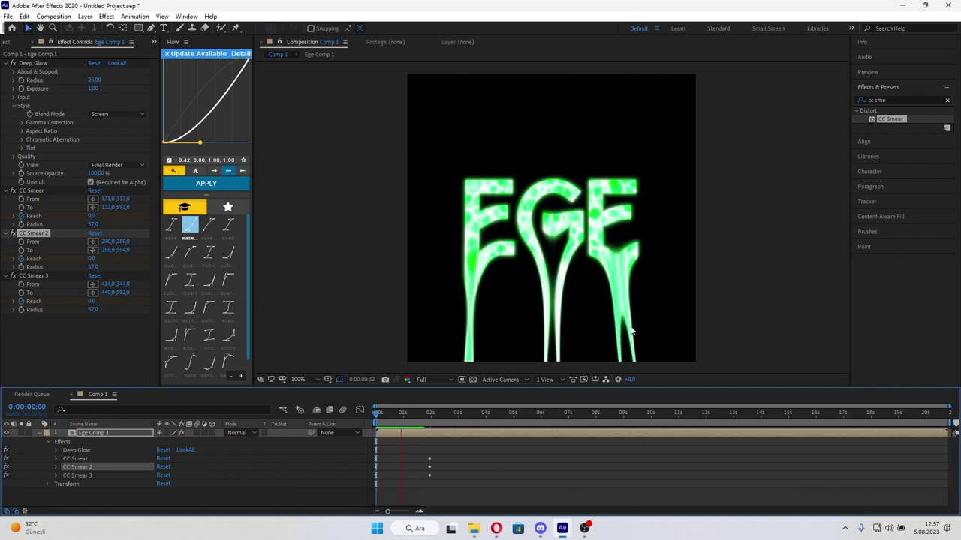
{"action": "left_click", "coordinate": [77, 469]}
{"action": "scroll", "coordinate": [465, 479], "scroll_direction": "down", "scroll_amount": 1}
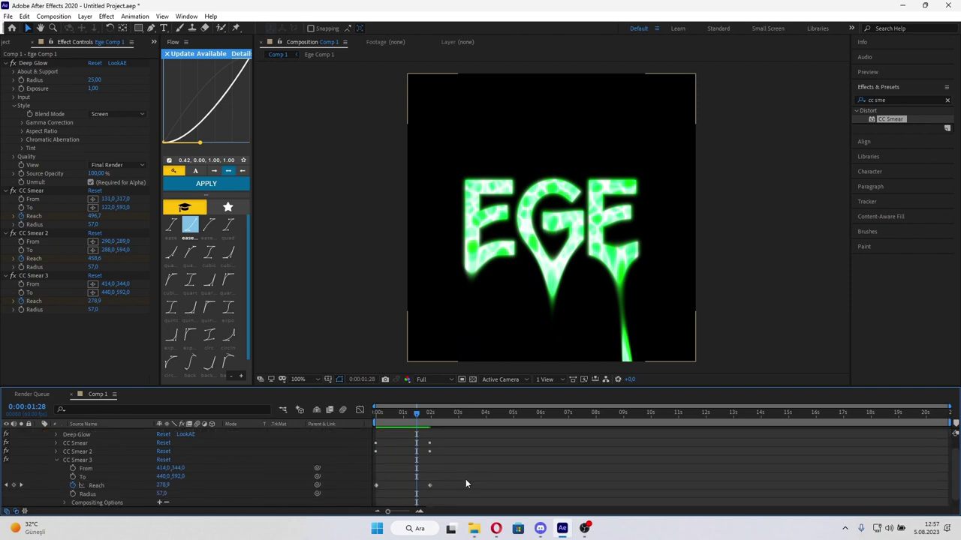
{"action": "left_click", "coordinate": [56, 460]}
{"action": "left_click", "coordinate": [96, 486]}
{"action": "left_click", "coordinate": [227, 225]}
{"action": "left_click", "coordinate": [218, 184]}
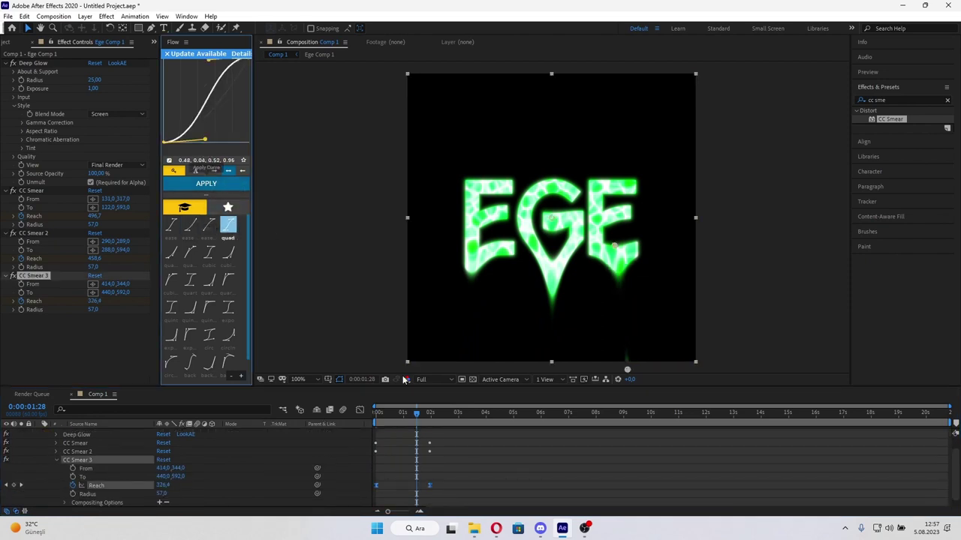
{"action": "key", "text": "space"}
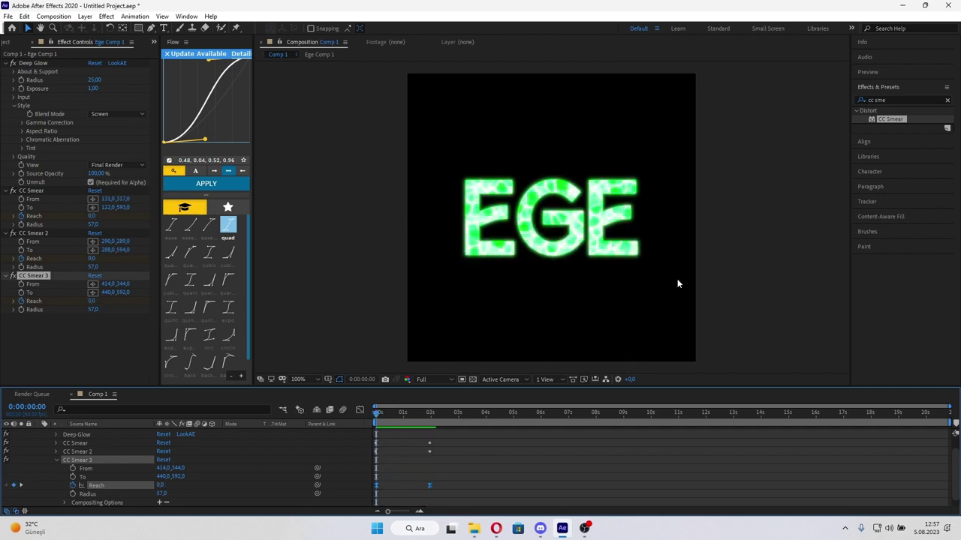
{"action": "left_click", "coordinate": [575, 282]}
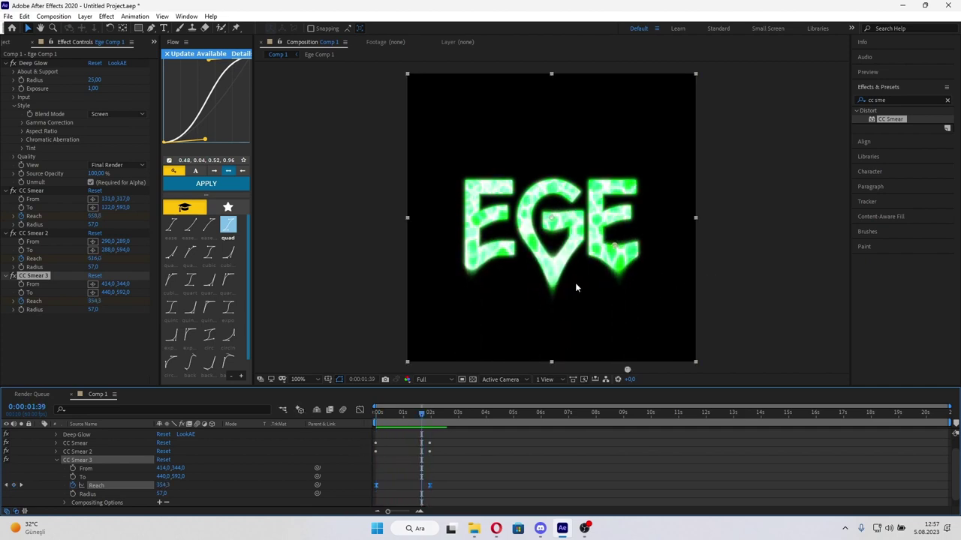
{"action": "key", "text": "space"}
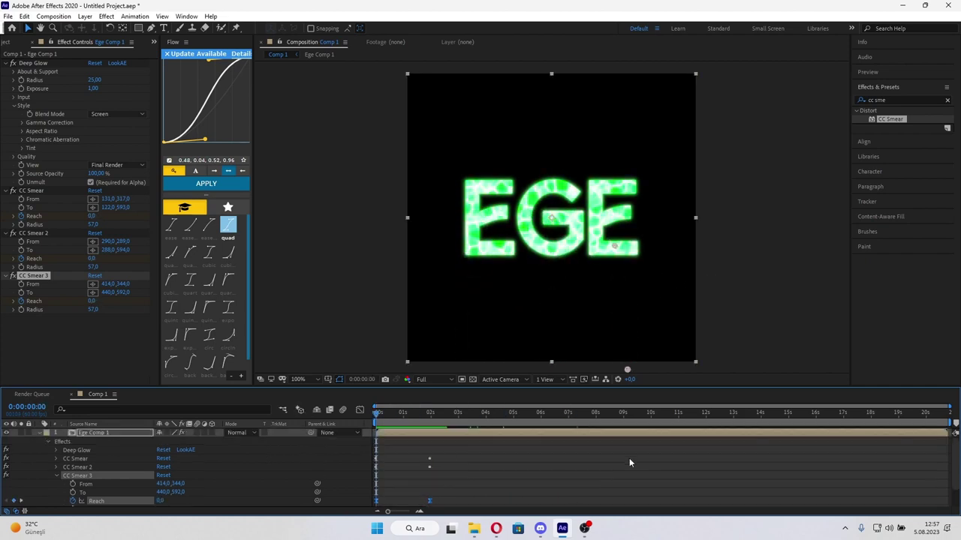
{"action": "left_click", "coordinate": [948, 100]}
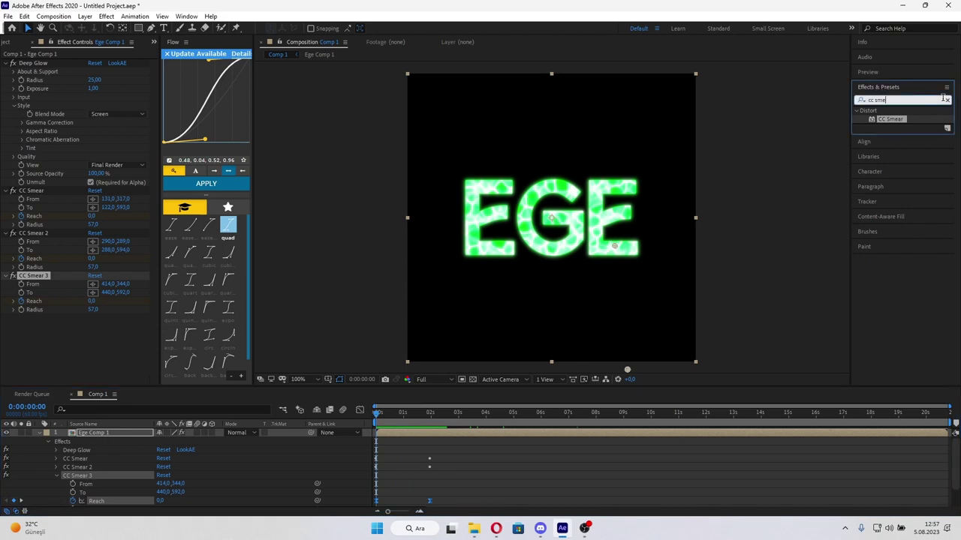
{"action": "type", "text": "s_sc"}
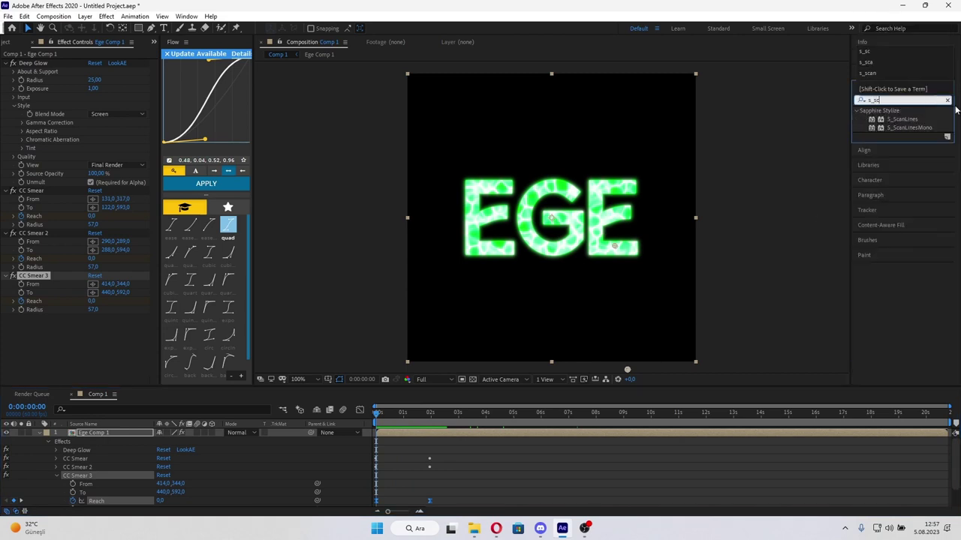
{"action": "left_click_drag", "start_coordinate": [910, 120], "coordinate": [414, 427]}
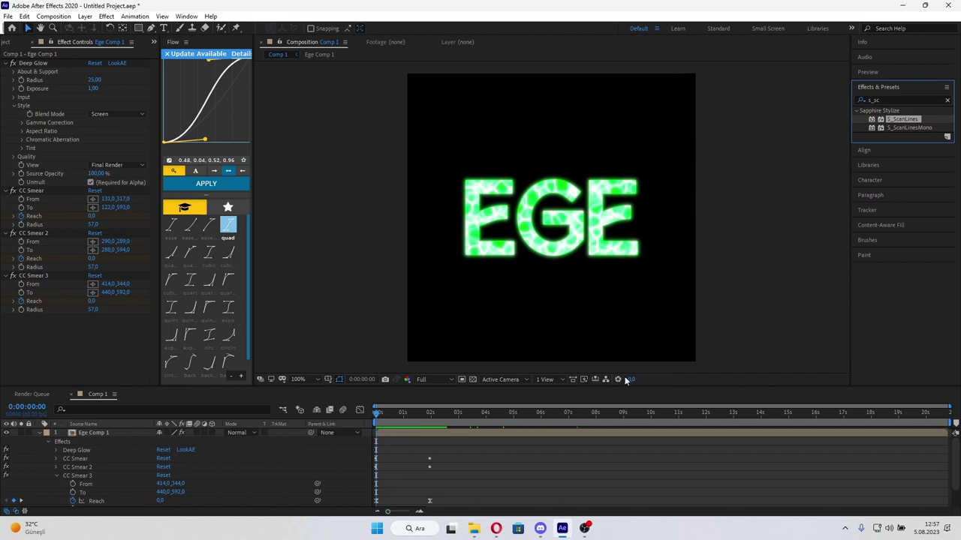
{"action": "left_click_drag", "start_coordinate": [894, 124], "coordinate": [396, 428]}
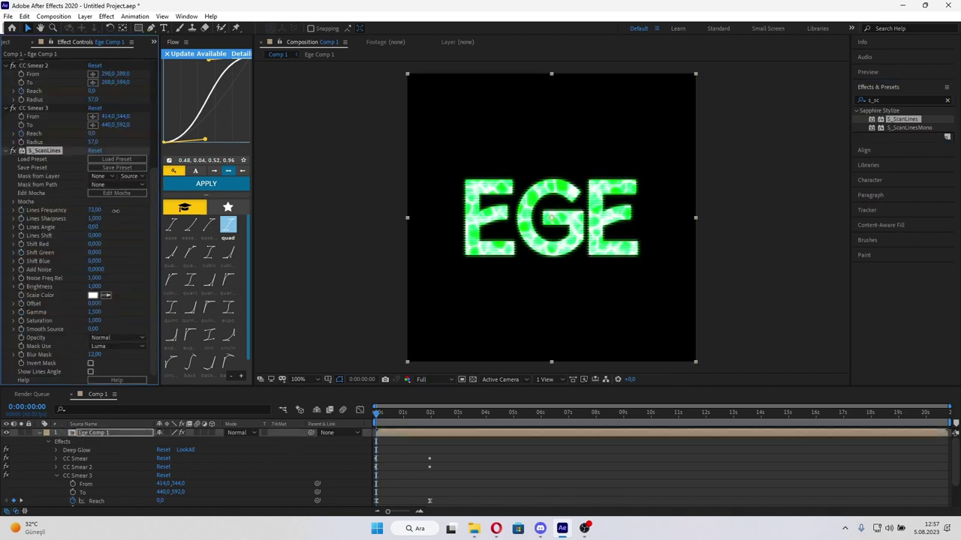
{"action": "left_click_drag", "start_coordinate": [102, 211], "coordinate": [149, 219]}
{"action": "scroll", "coordinate": [548, 229], "scroll_direction": "up", "scroll_amount": 2}
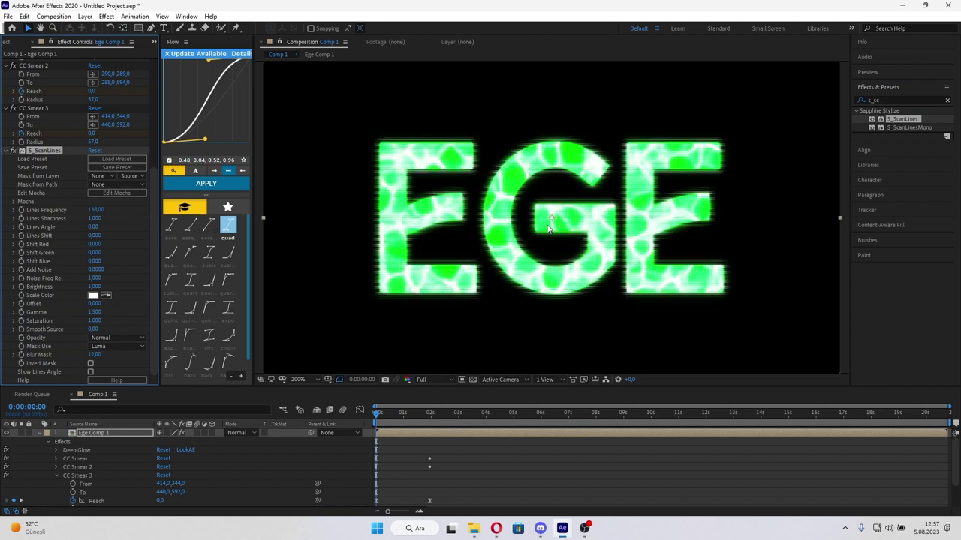
{"action": "key", "text": "Delete"}
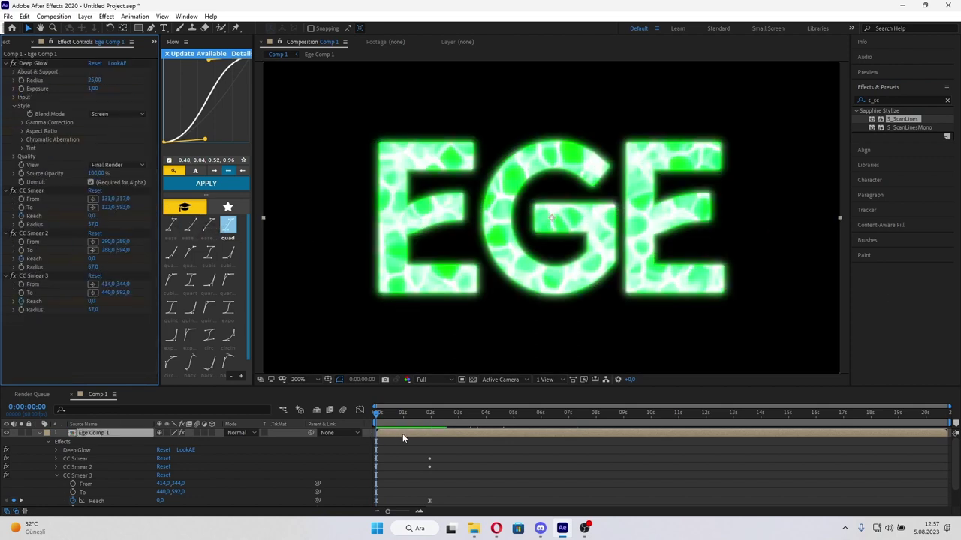
{"action": "left_click", "coordinate": [898, 99]}
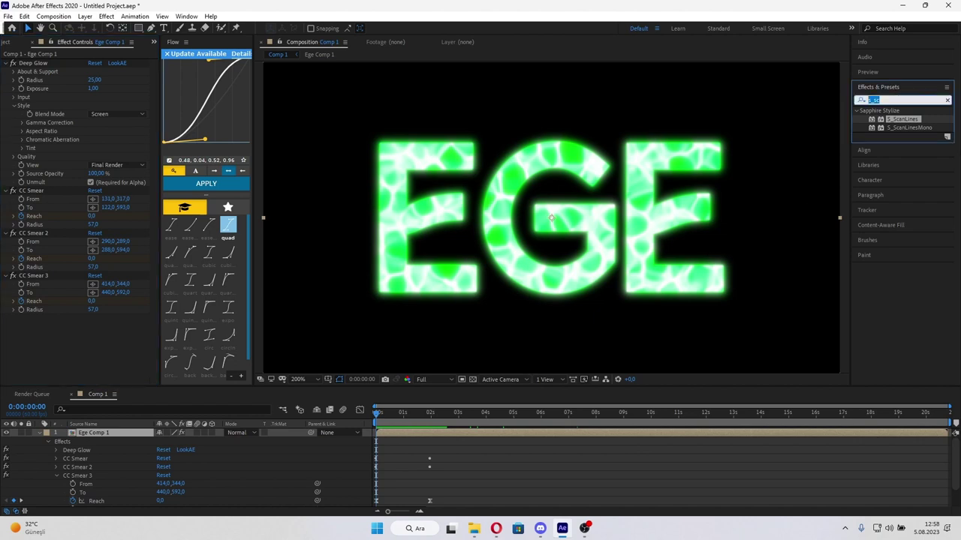
Add Tritone to the Ege layer inside Ege Comp 1 with an orange midtone colour.
{"action": "type", "text": "trit"}
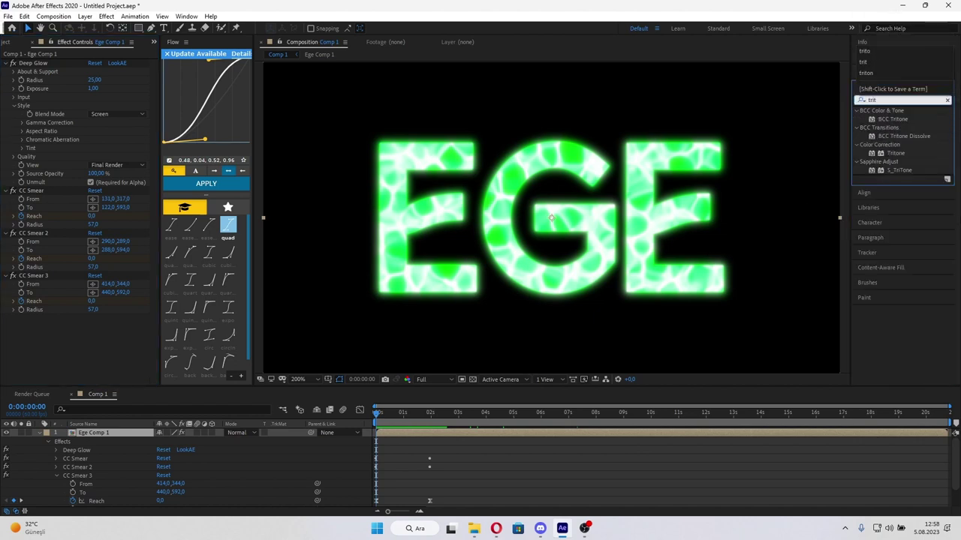
{"action": "double_click", "coordinate": [401, 432]}
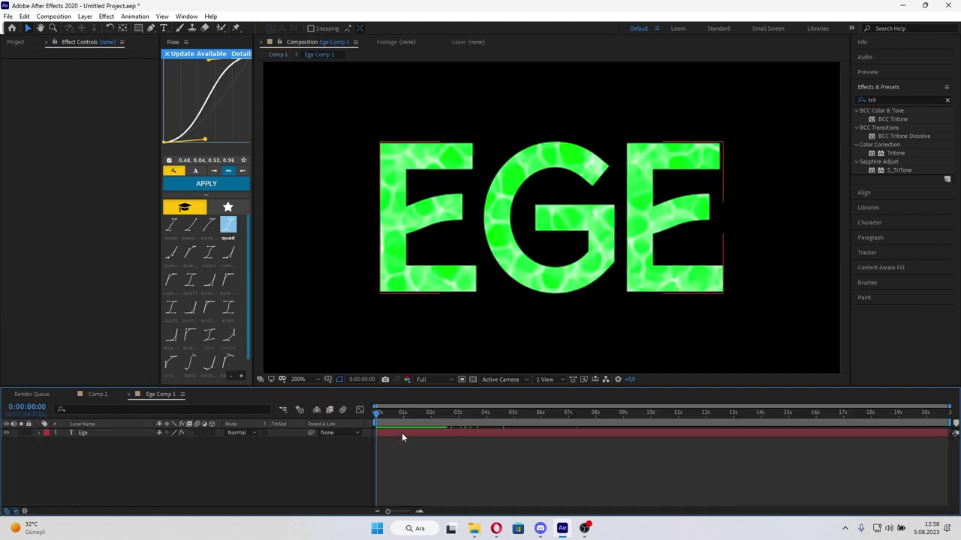
{"action": "left_click_drag", "start_coordinate": [888, 155], "coordinate": [404, 433]}
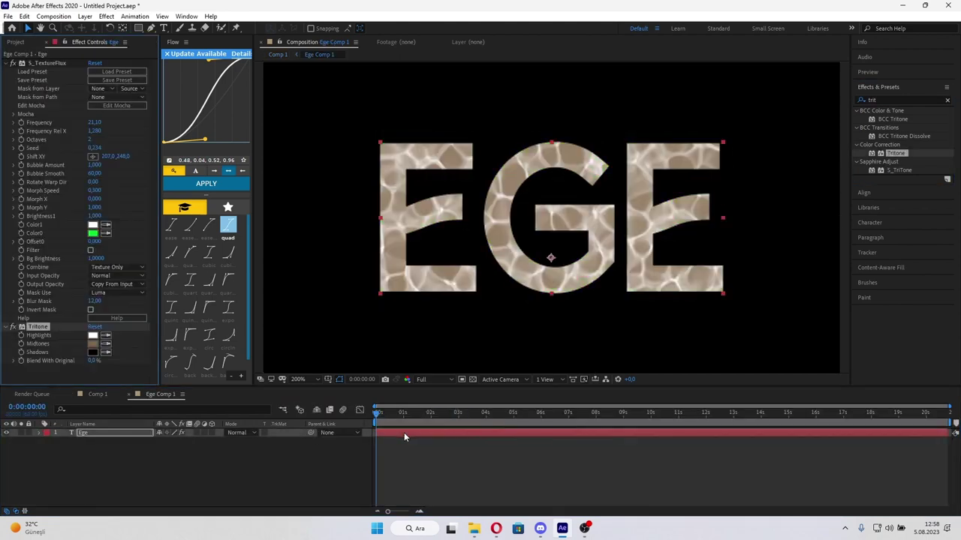
{"action": "left_click", "coordinate": [92, 343]}
{"action": "left_click_drag", "start_coordinate": [212, 372], "coordinate": [215, 387]}
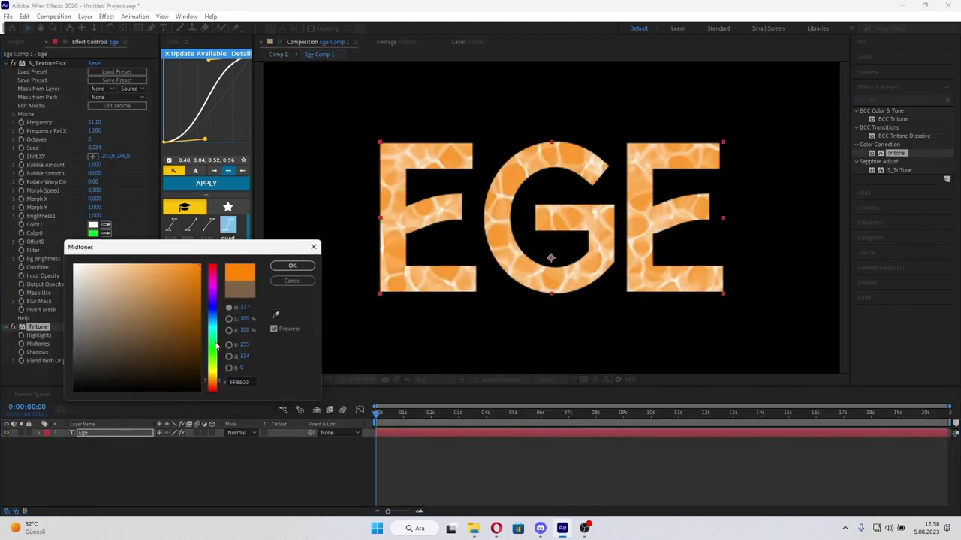
{"action": "left_click", "coordinate": [292, 266]}
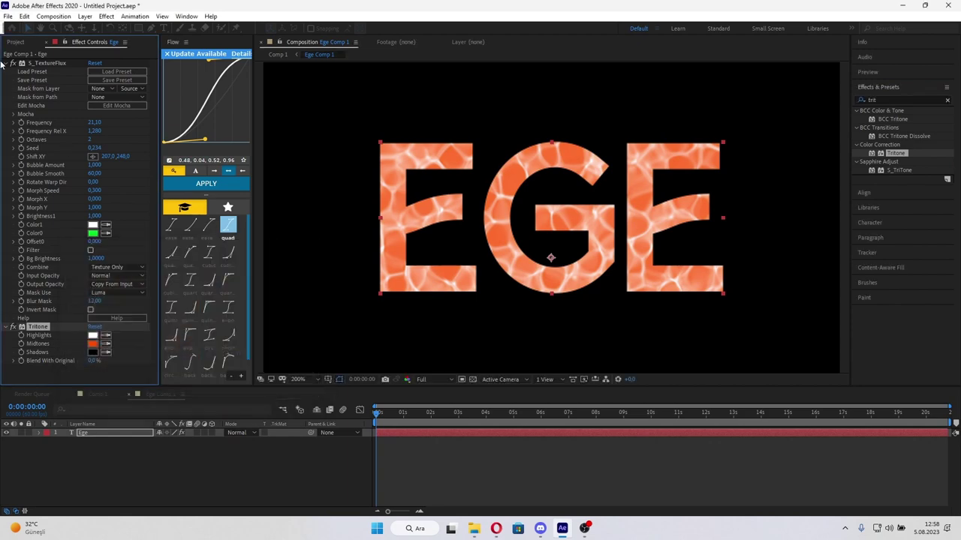
{"action": "left_click", "coordinate": [13, 63]}
{"action": "left_click", "coordinate": [13, 63]}
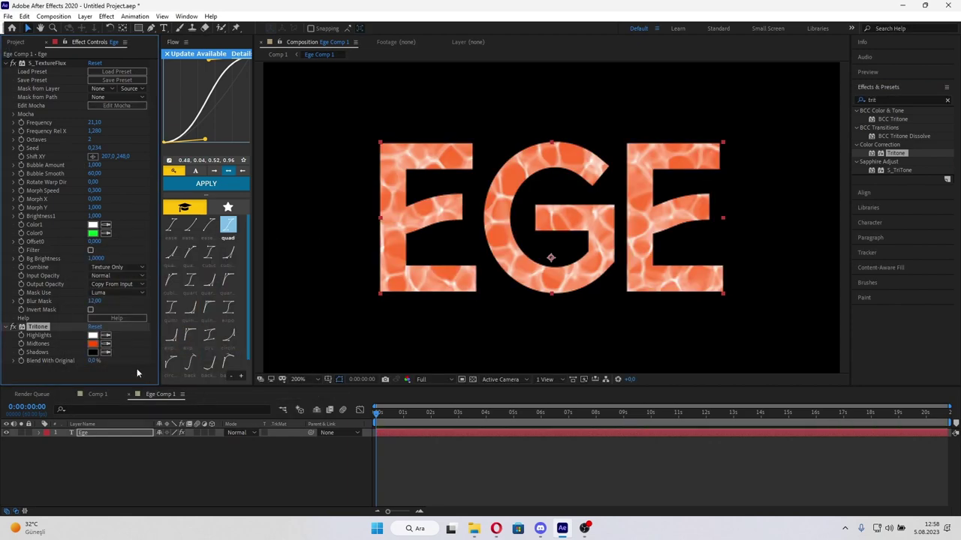
Change the Tritone midtones to dark red (960000) and return to Comp 1.
{"action": "left_click", "coordinate": [88, 395]}
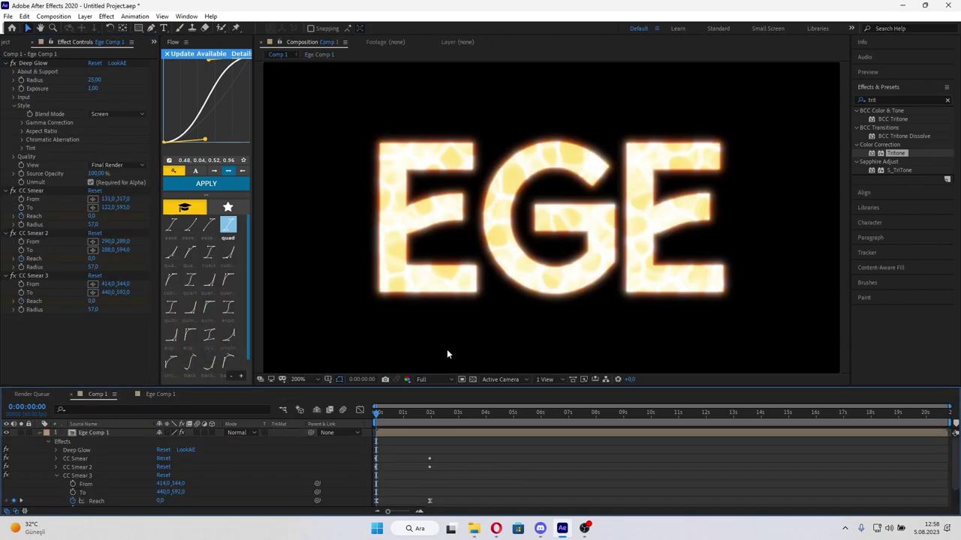
{"action": "double_click", "coordinate": [345, 434]}
{"action": "left_click", "coordinate": [93, 346]}
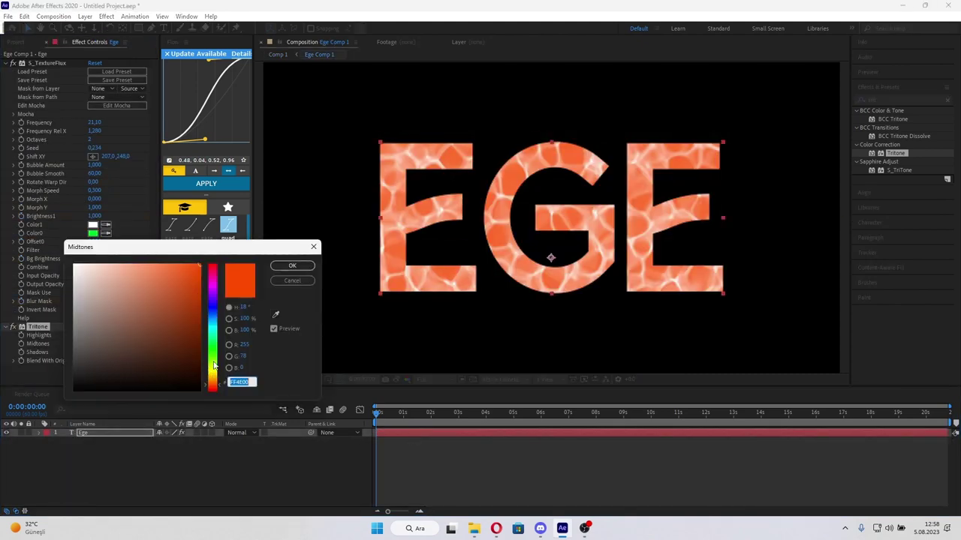
{"action": "left_click_drag", "start_coordinate": [214, 383], "coordinate": [213, 390]}
{"action": "left_click", "coordinate": [197, 308]}
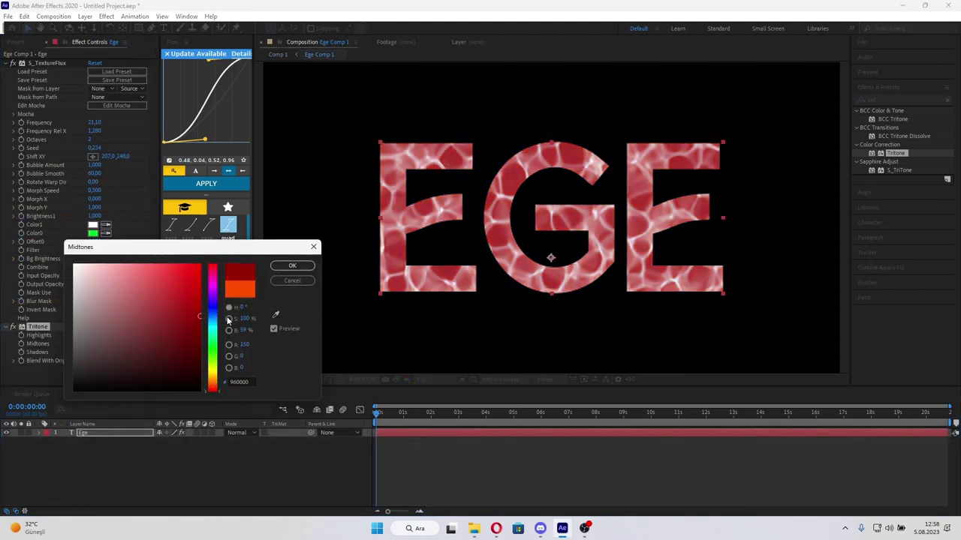
{"action": "left_click", "coordinate": [292, 266]}
{"action": "left_click", "coordinate": [96, 394]}
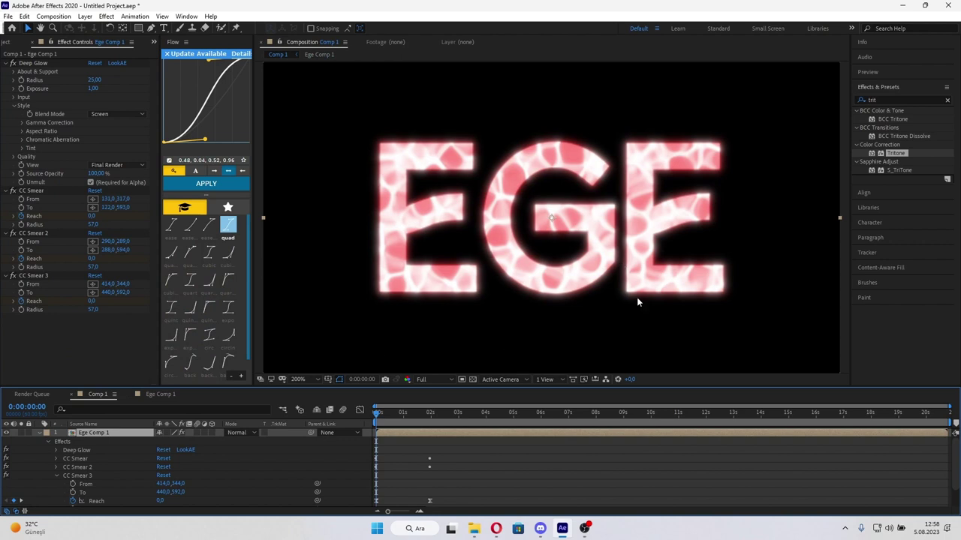
{"action": "key", "text": "comma"}
{"action": "key", "text": "comma"}
{"action": "left_click", "coordinate": [623, 463]}
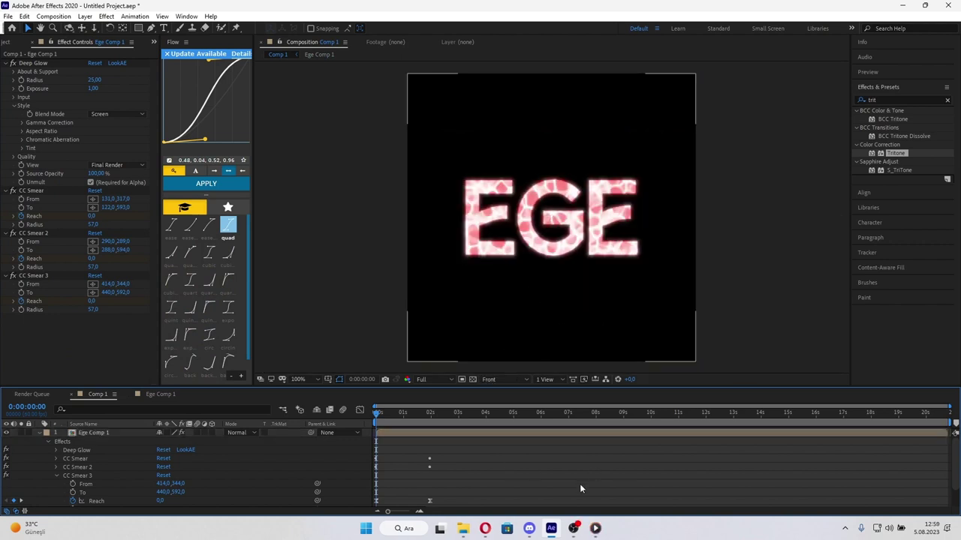
Inside Ege Comp 1, delete the TextureFlux and Tritone effects so EGE is plain white.
{"action": "left_click", "coordinate": [406, 433]}
{"action": "double_click", "coordinate": [407, 433]}
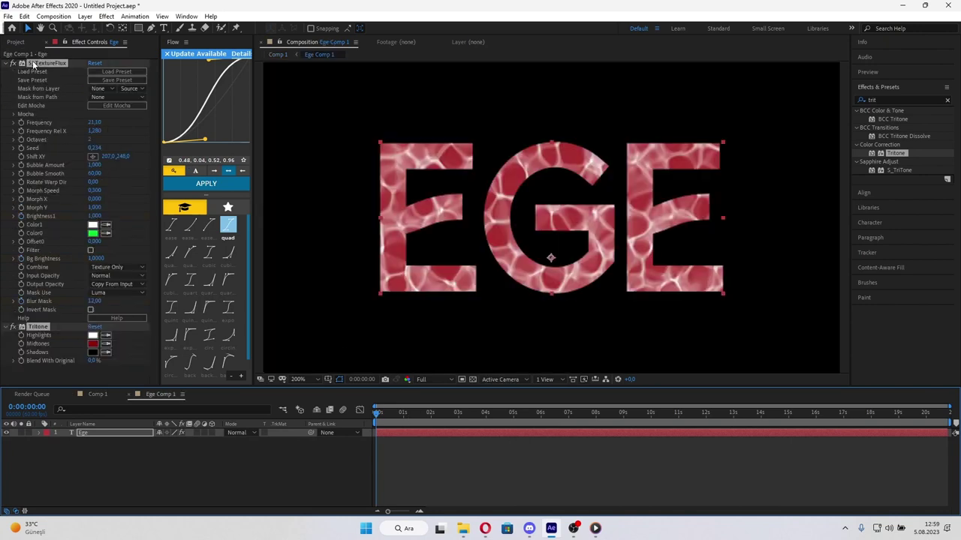
{"action": "key", "text": "Delete"}
{"action": "key", "text": "comma"}
{"action": "key", "text": "comma"}
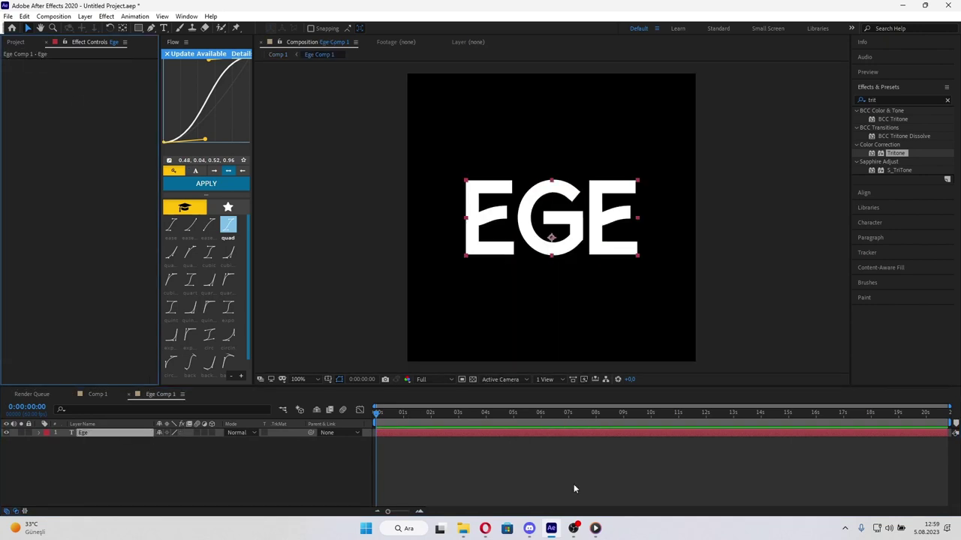
{"action": "left_click", "coordinate": [574, 489]}
Run Layer > Auto-trace on the Ege text layer with default settings.
{"action": "left_click", "coordinate": [400, 432]}
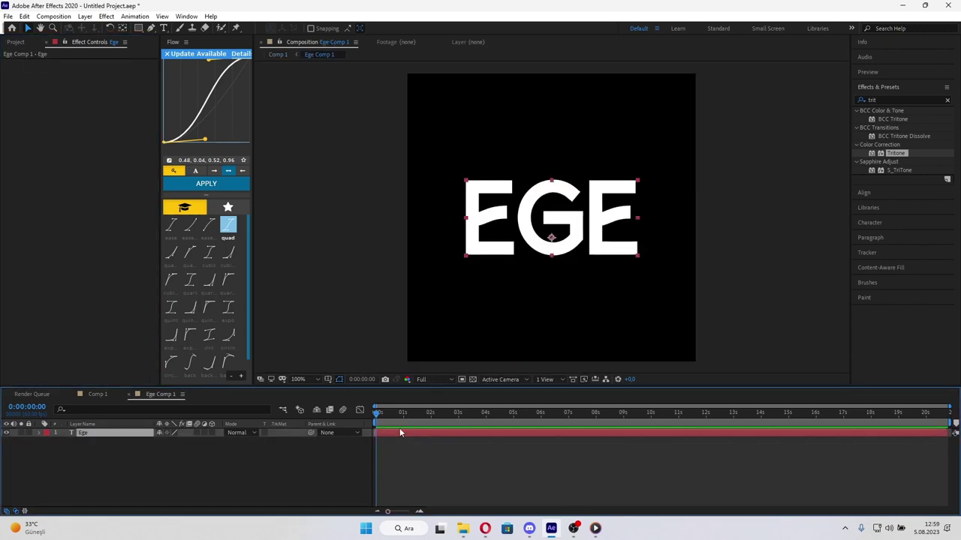
{"action": "left_click", "coordinate": [90, 19]}
{"action": "left_click", "coordinate": [121, 340]}
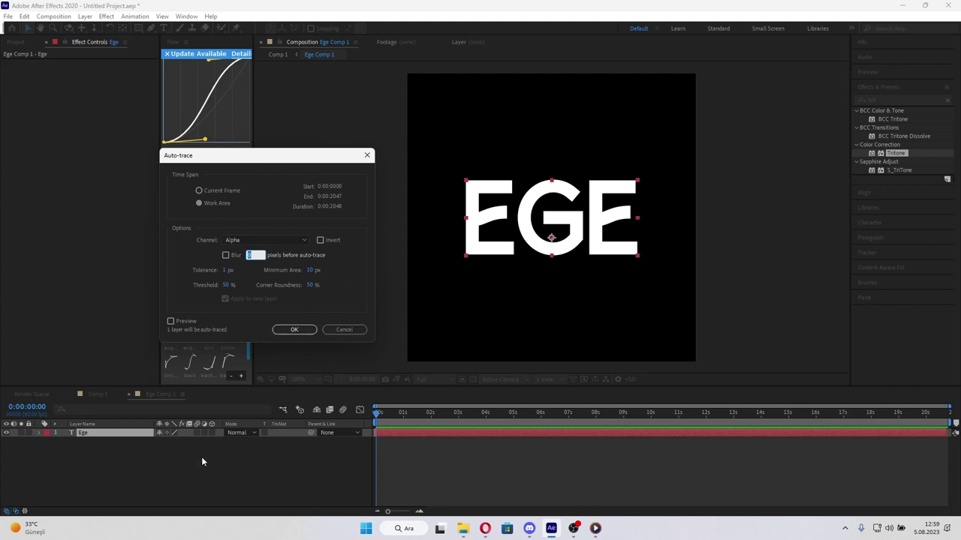
{"action": "left_click", "coordinate": [294, 330]}
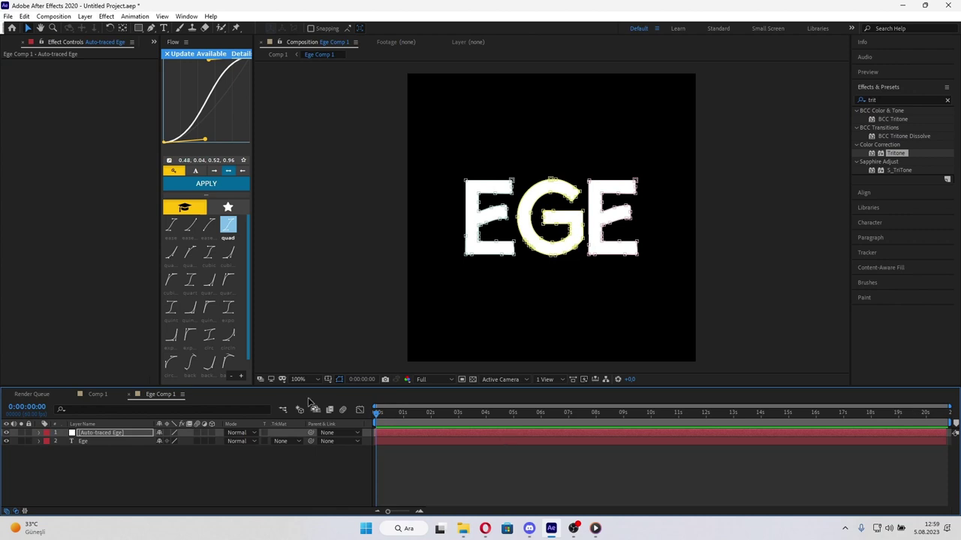
Hide the original Ege layer and apply Saber to the Auto-traced Ege layer.
{"action": "left_click", "coordinate": [113, 434]}
{"action": "left_click", "coordinate": [7, 441]}
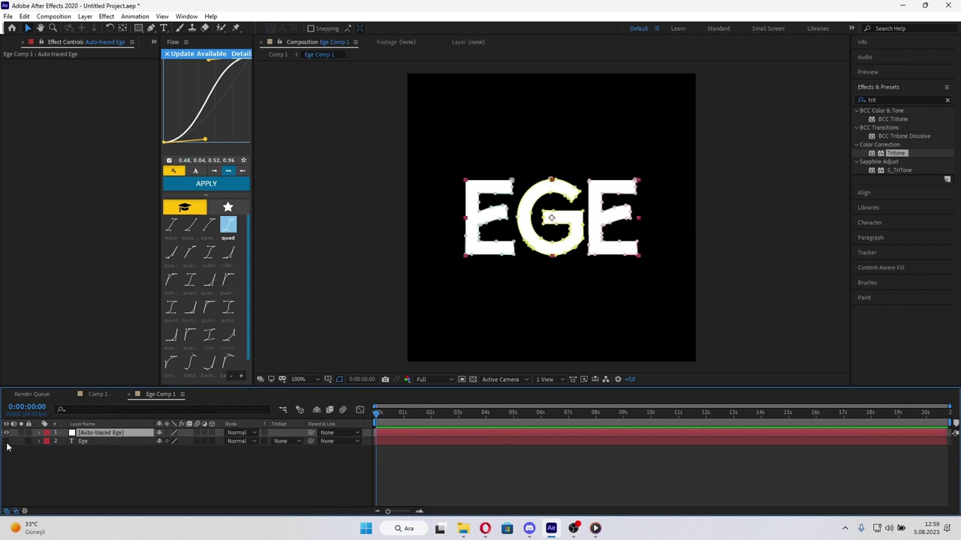
{"action": "left_click", "coordinate": [483, 471]}
{"action": "double_click", "coordinate": [874, 100]}
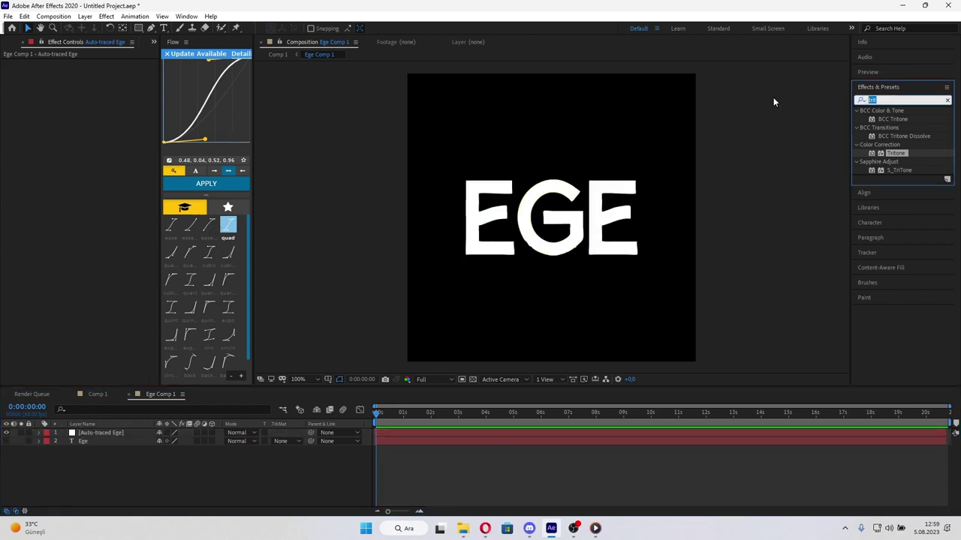
{"action": "type", "text": "sab"}
{"action": "left_click_drag", "start_coordinate": [887, 144], "coordinate": [416, 431]}
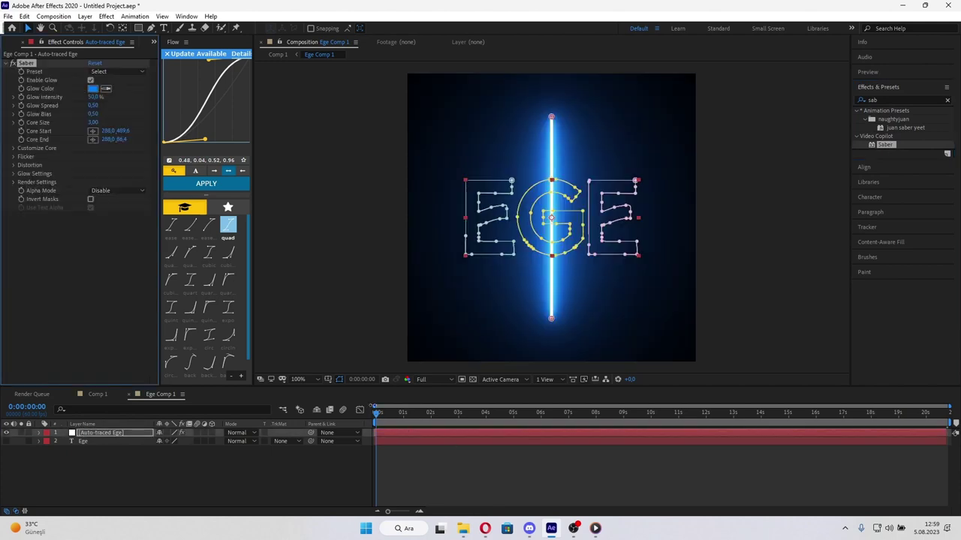
Set Saber's Composite Settings to Transparent.
{"action": "left_click", "coordinate": [14, 182]}
{"action": "left_click", "coordinate": [116, 267]}
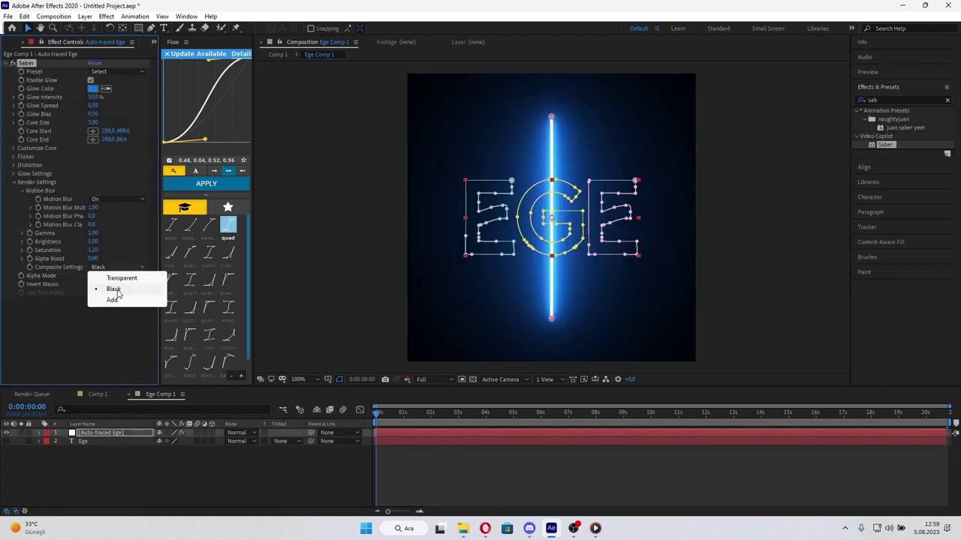
{"action": "left_click", "coordinate": [113, 298]}
{"action": "left_click", "coordinate": [120, 270]}
{"action": "left_click", "coordinate": [120, 275]}
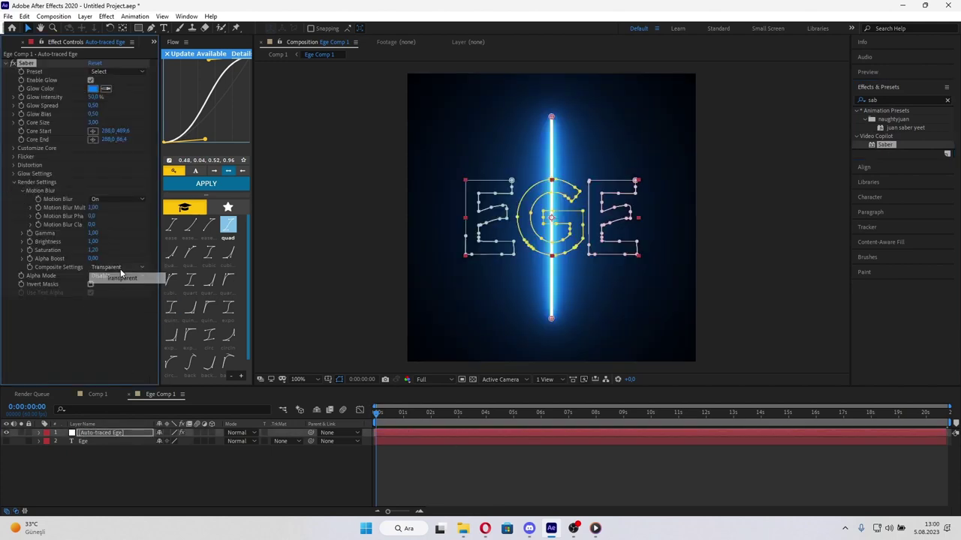
{"action": "left_click", "coordinate": [121, 272]}
{"action": "left_click", "coordinate": [124, 288]}
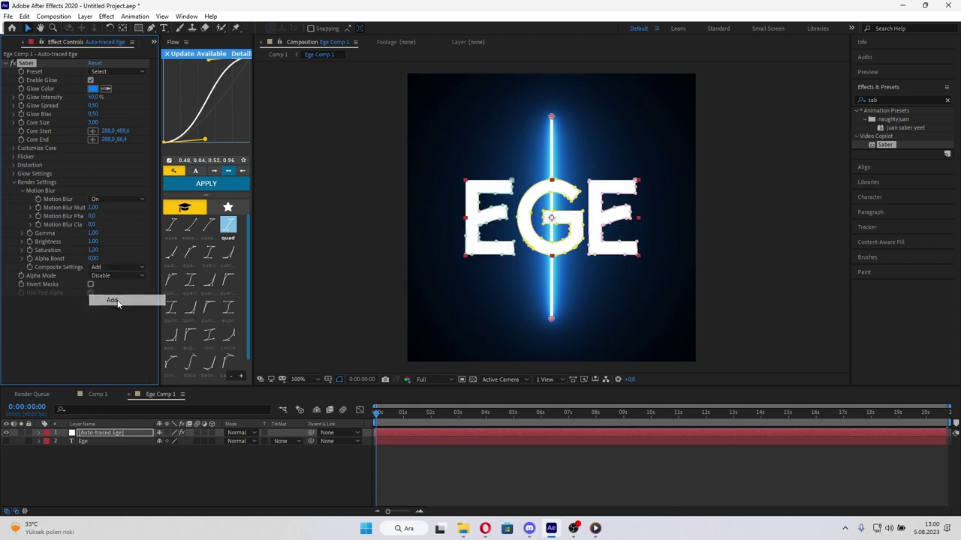
{"action": "left_click", "coordinate": [395, 442]}
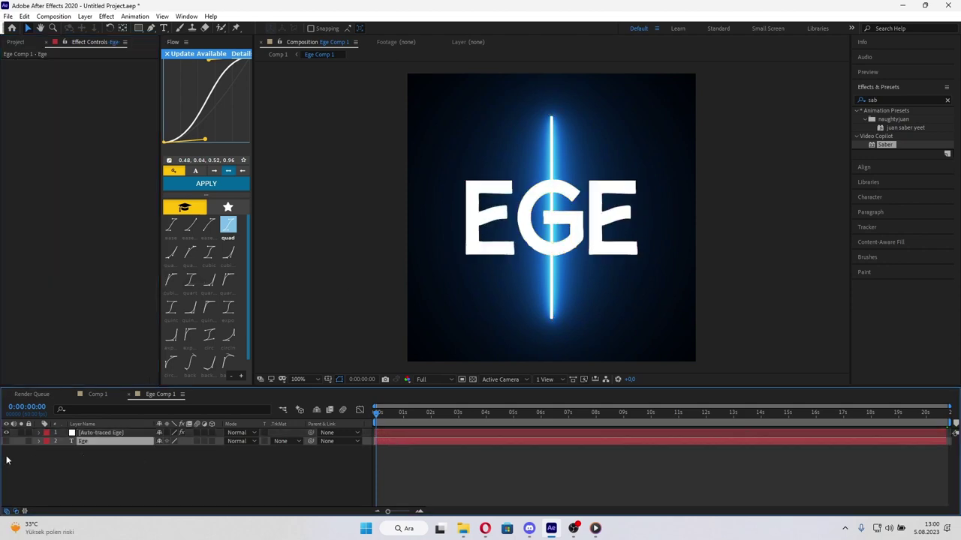
{"action": "left_click", "coordinate": [391, 434]}
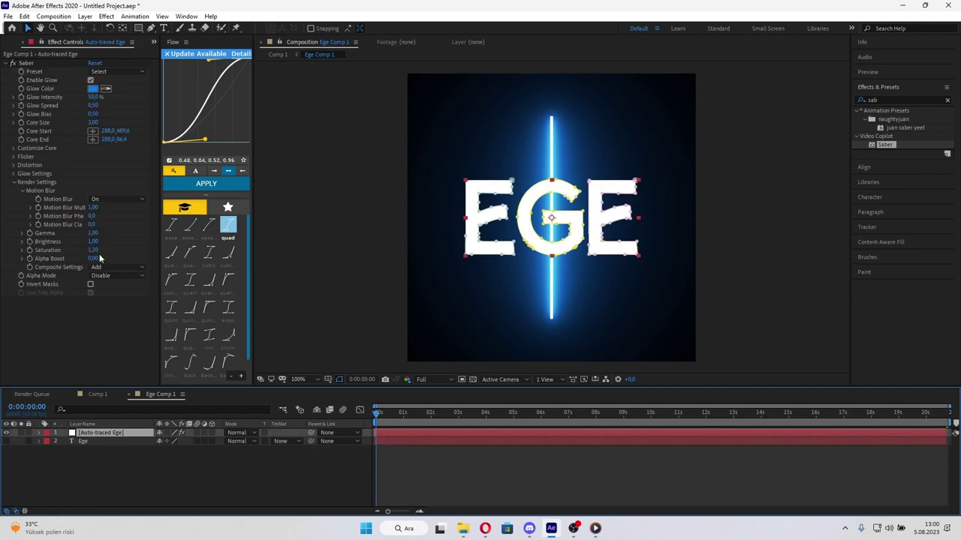
{"action": "left_click", "coordinate": [105, 269]}
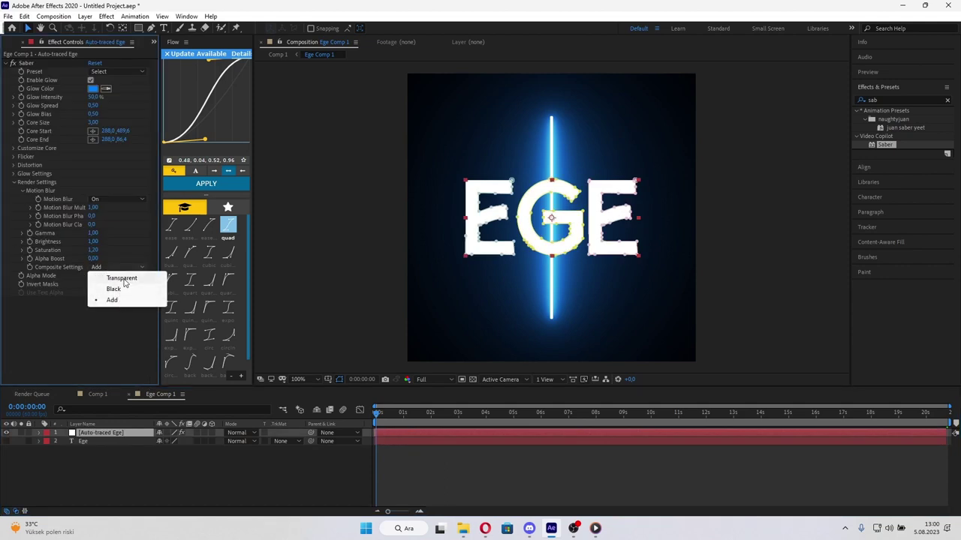
{"action": "left_click", "coordinate": [123, 279]}
Set Saber's Core Type to Layer Masks so it glows along the EGE outlines.
{"action": "left_click", "coordinate": [13, 148]}
{"action": "left_click", "coordinate": [119, 156]}
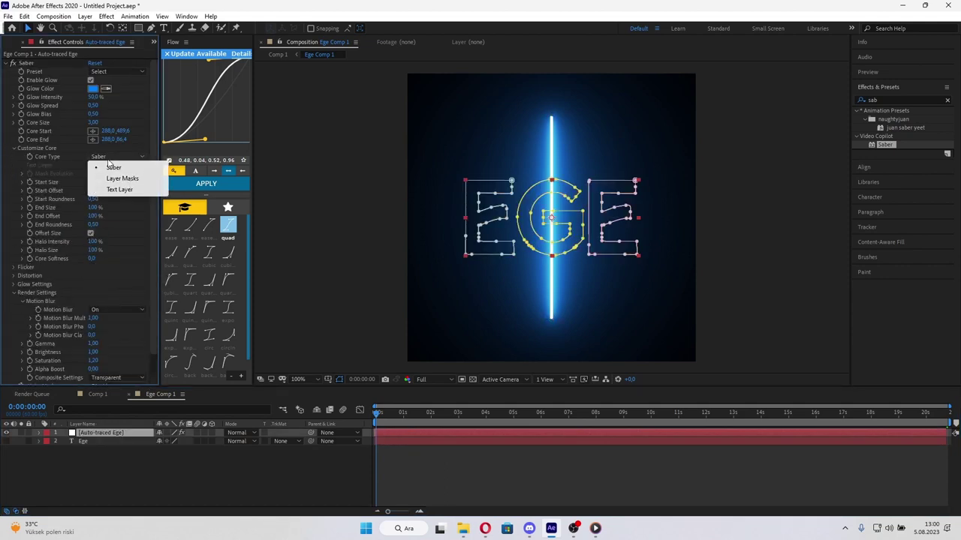
{"action": "left_click", "coordinate": [123, 179]}
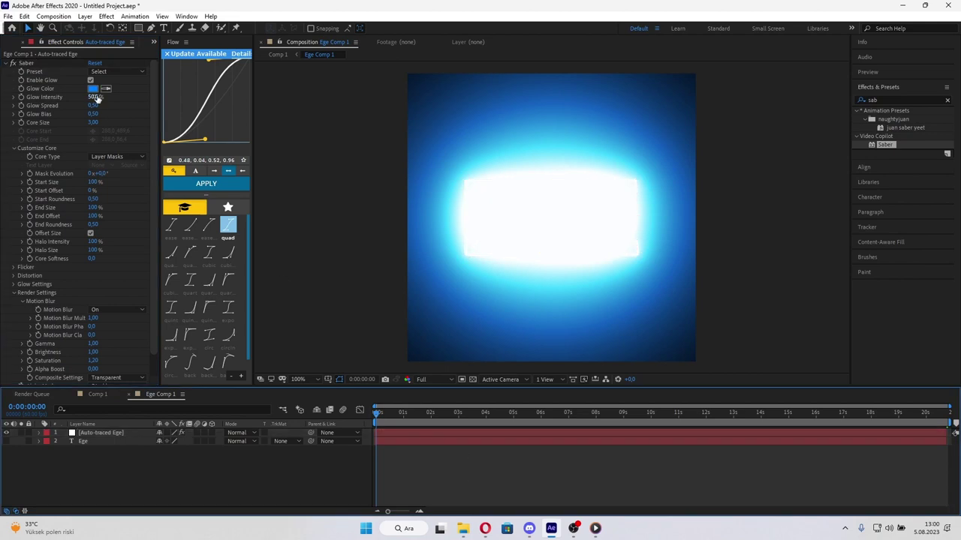
{"action": "left_click", "coordinate": [450, 352]}
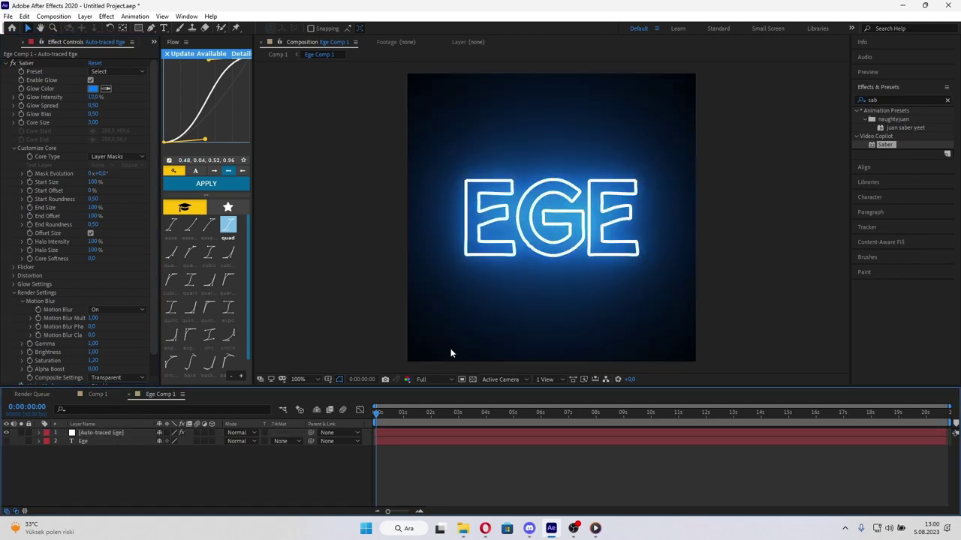
{"action": "left_click", "coordinate": [129, 72]}
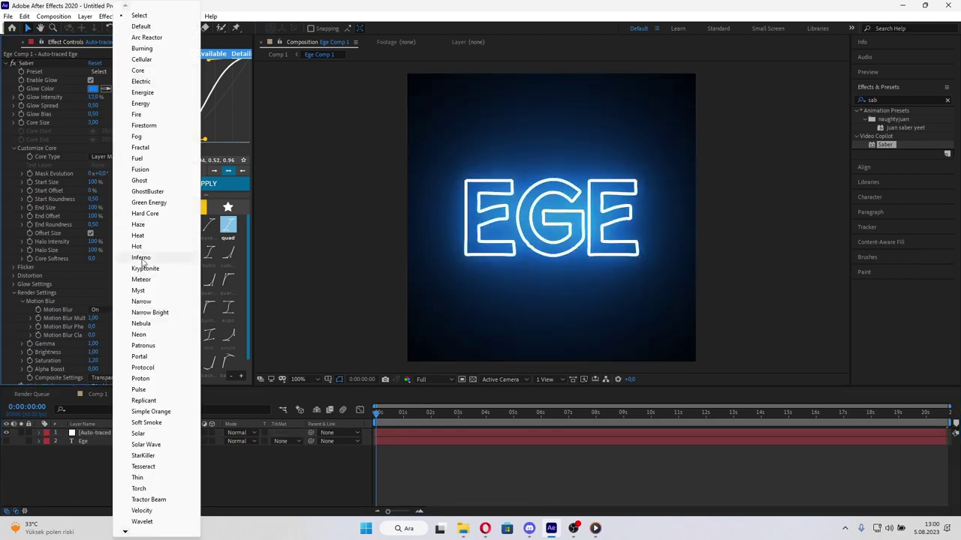
Apply Saber's Fire preset and set Core Size to 1,3.
{"action": "left_click", "coordinate": [137, 114]}
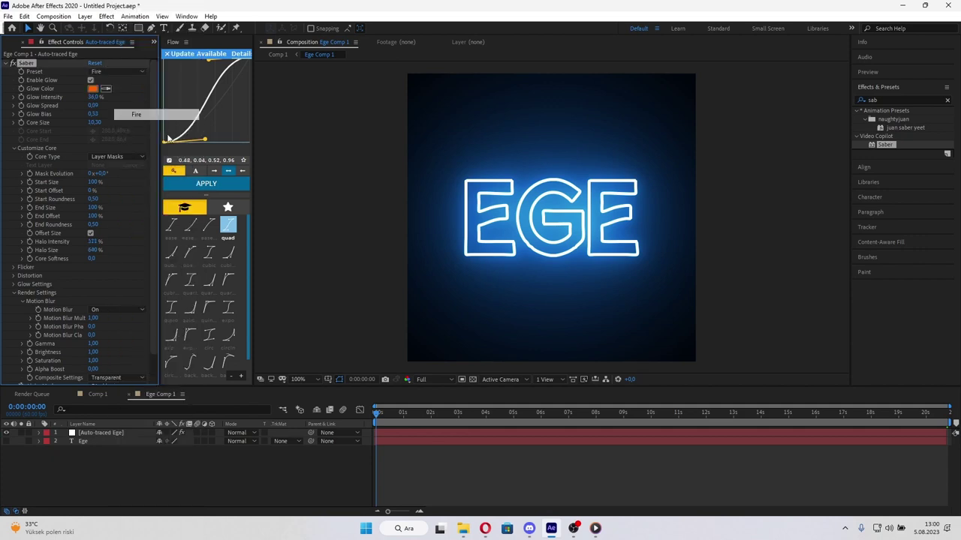
{"action": "left_click", "coordinate": [94, 123]}
{"action": "type", "text": "1,3"}
{"action": "key", "text": "Return"}
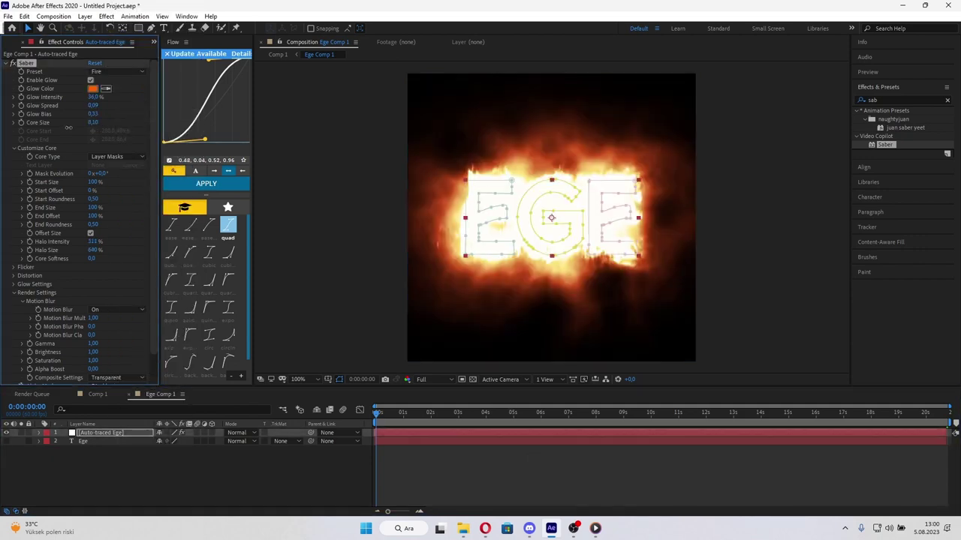
{"action": "left_click", "coordinate": [557, 447]}
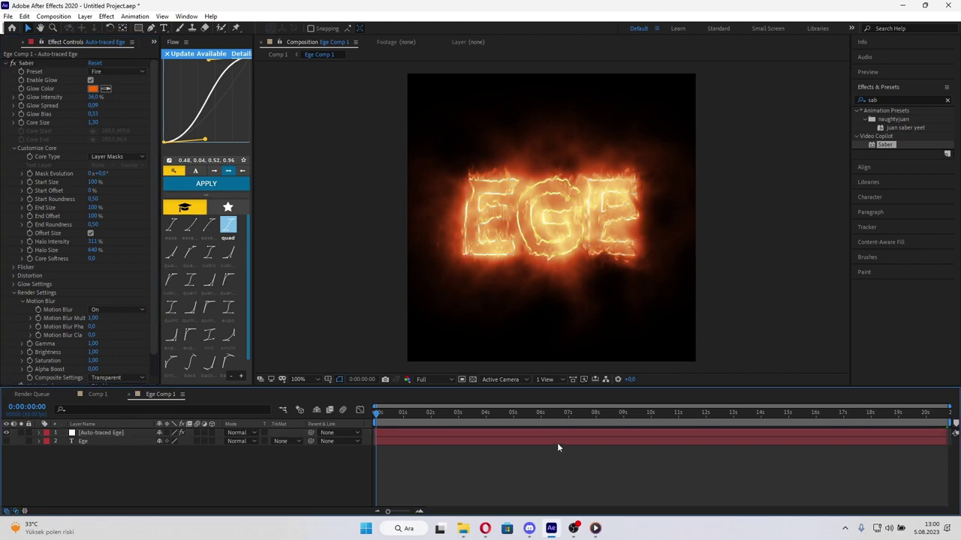
Lower the Glow Intensity slightly and expand the Glow Settings group.
{"action": "left_click_drag", "start_coordinate": [94, 97], "coordinate": [86, 97]}
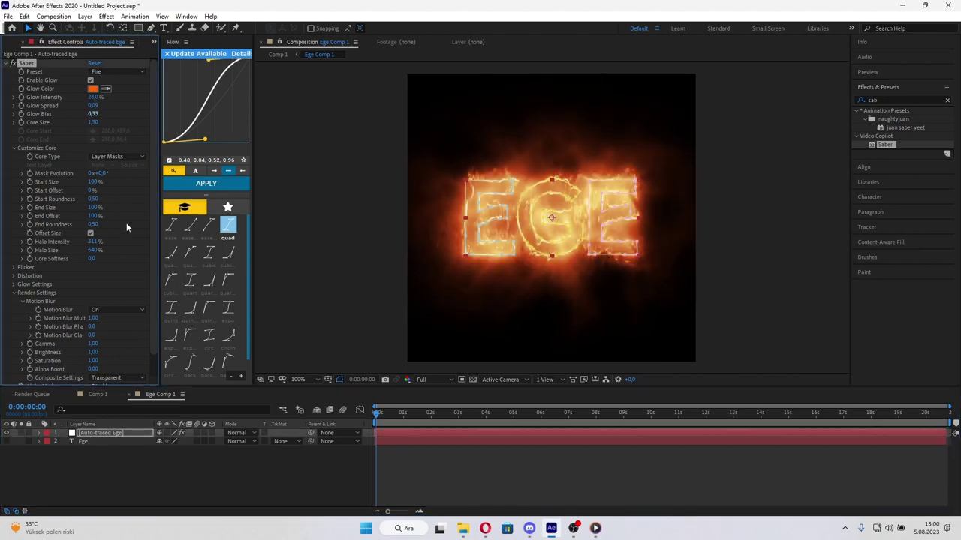
{"action": "scroll", "coordinate": [17, 283], "scroll_direction": "down", "scroll_amount": 1}
{"action": "left_click", "coordinate": [14, 262]}
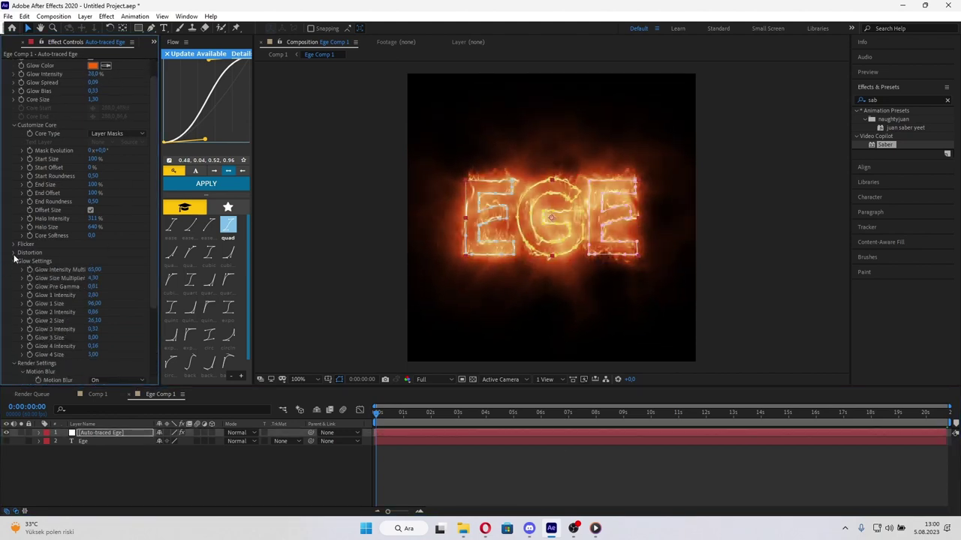
{"action": "scroll", "coordinate": [30, 285], "scroll_direction": "down", "scroll_amount": 1}
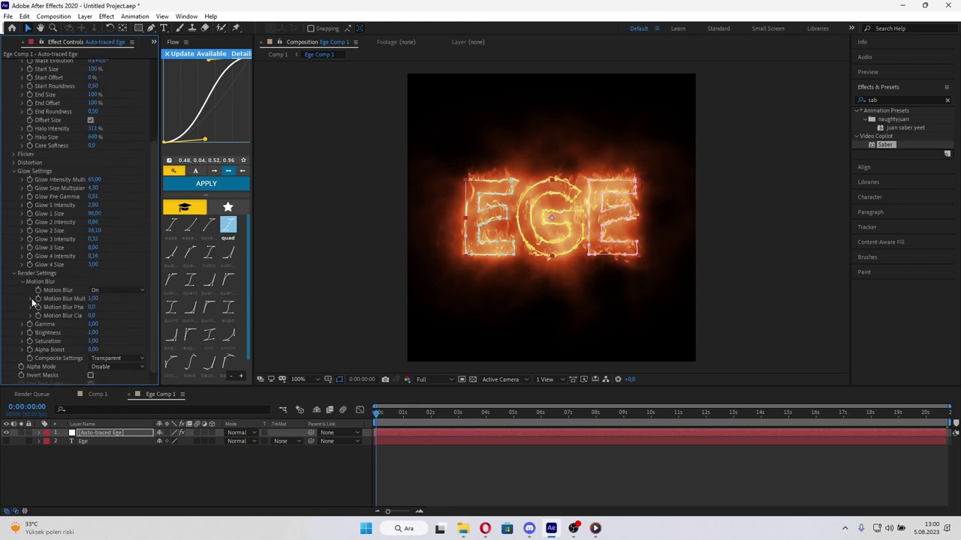
{"action": "scroll", "coordinate": [42, 302], "scroll_direction": "down", "scroll_amount": 1}
{"action": "scroll", "coordinate": [42, 302], "scroll_direction": "up", "scroll_amount": 1}
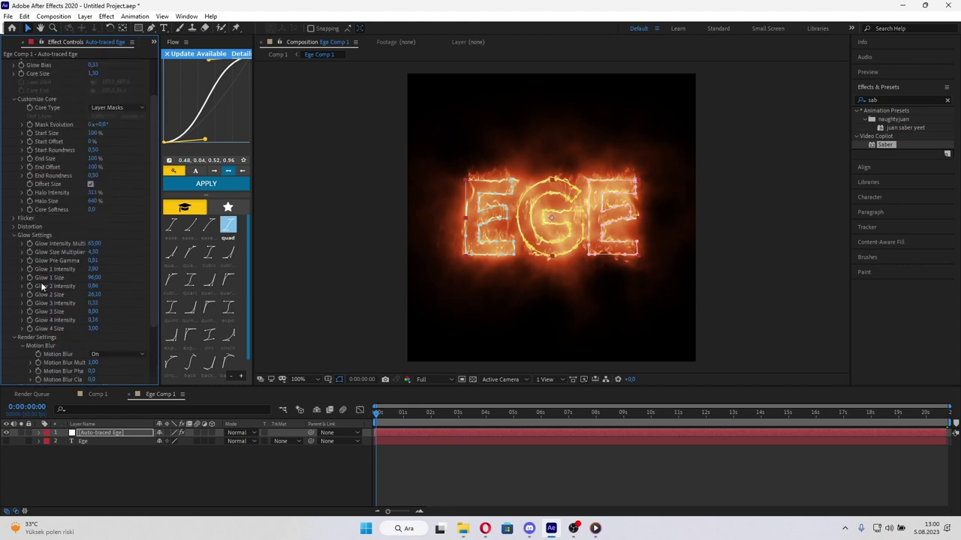
Reduce Glow 2 Size to 3.00 and Glow Size Multiplier to 1.50.
{"action": "left_click", "coordinate": [13, 219]}
{"action": "left_click", "coordinate": [13, 219]}
{"action": "left_click_drag", "start_coordinate": [94, 294], "coordinate": [82, 301]}
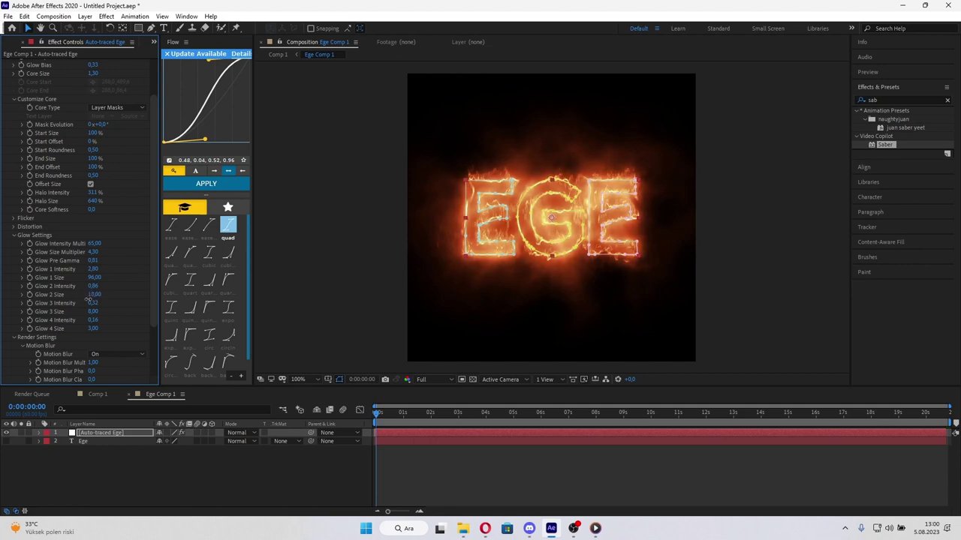
{"action": "left_click", "coordinate": [521, 474]}
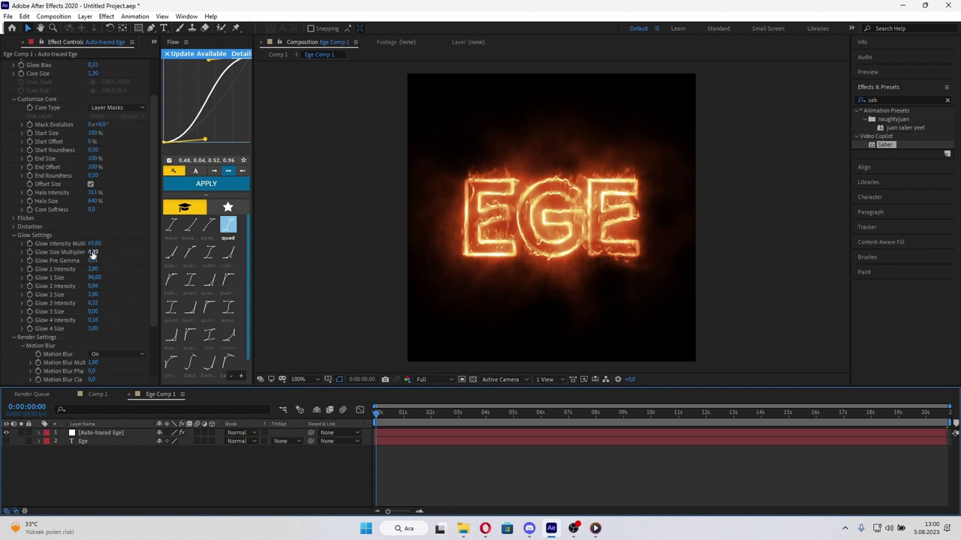
{"action": "left_click_drag", "start_coordinate": [93, 253], "coordinate": [84, 253]}
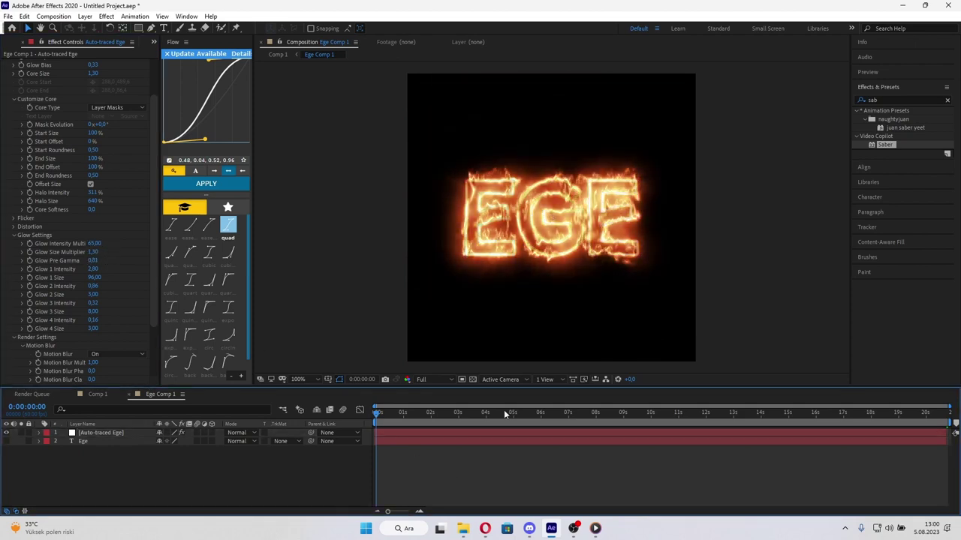